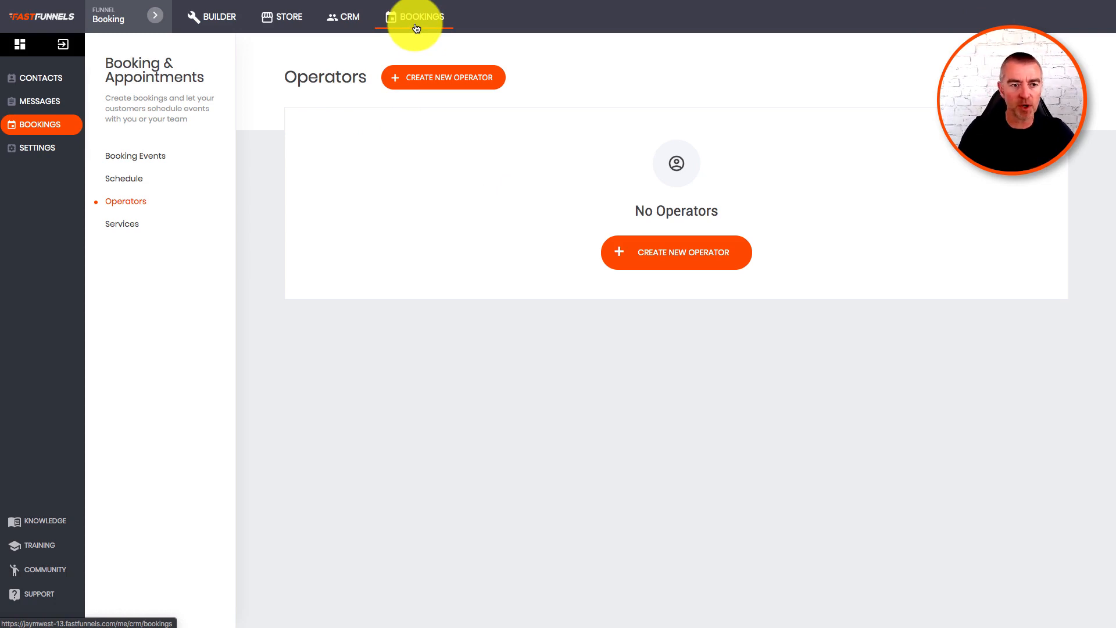
# Check the empty CRM contacts list, then view the Bookings schedule, which has no bookings yet.
pyautogui.click(340, 18)
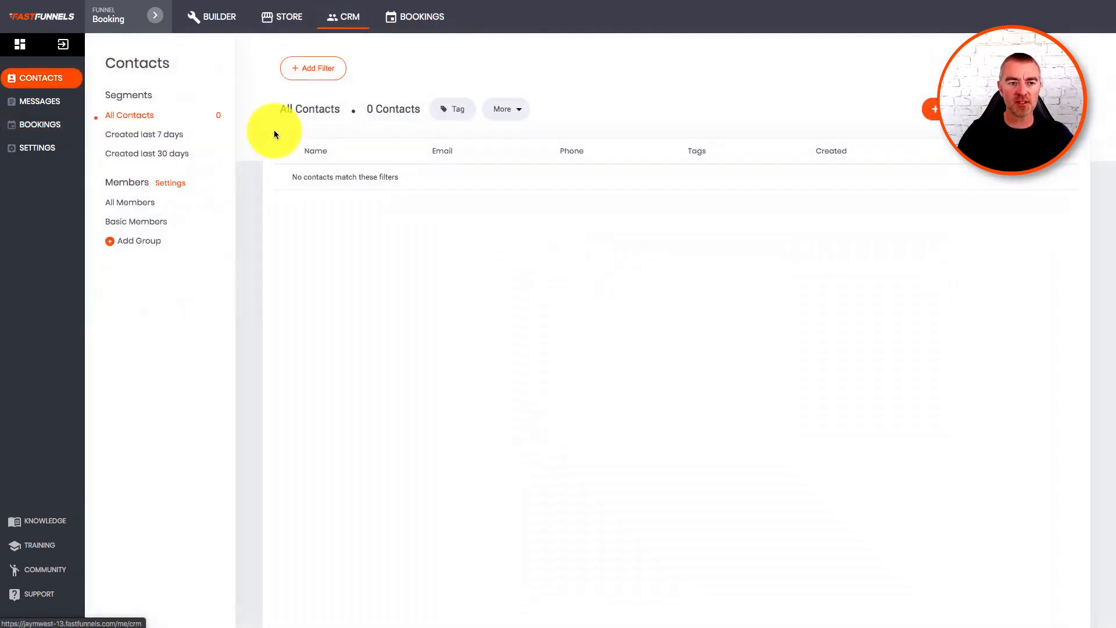
pyautogui.click(42, 124)
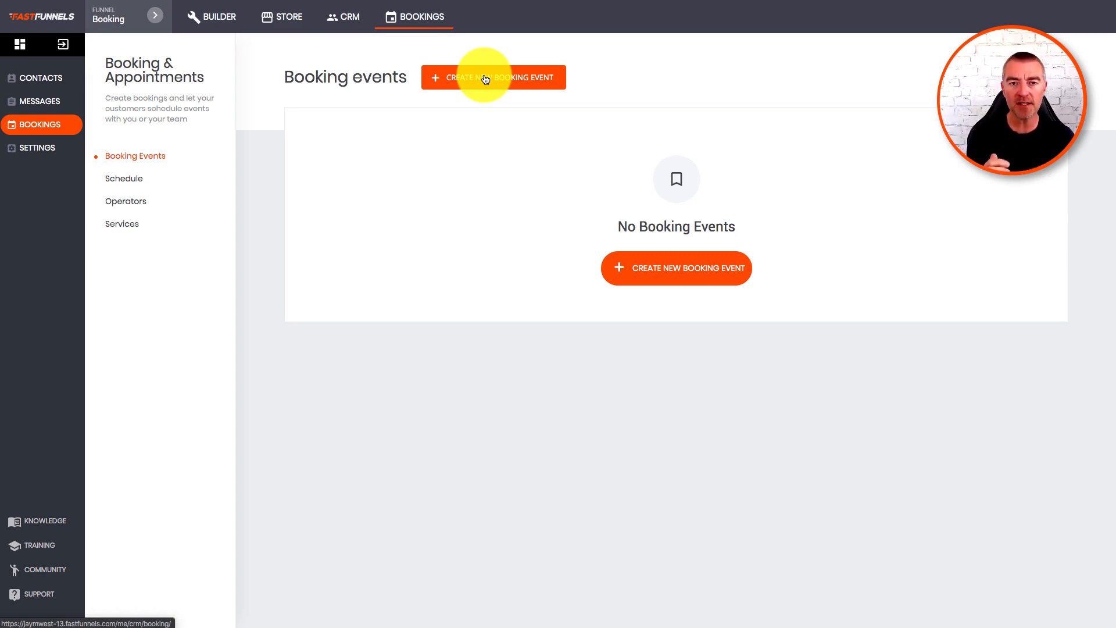
pyautogui.click(130, 180)
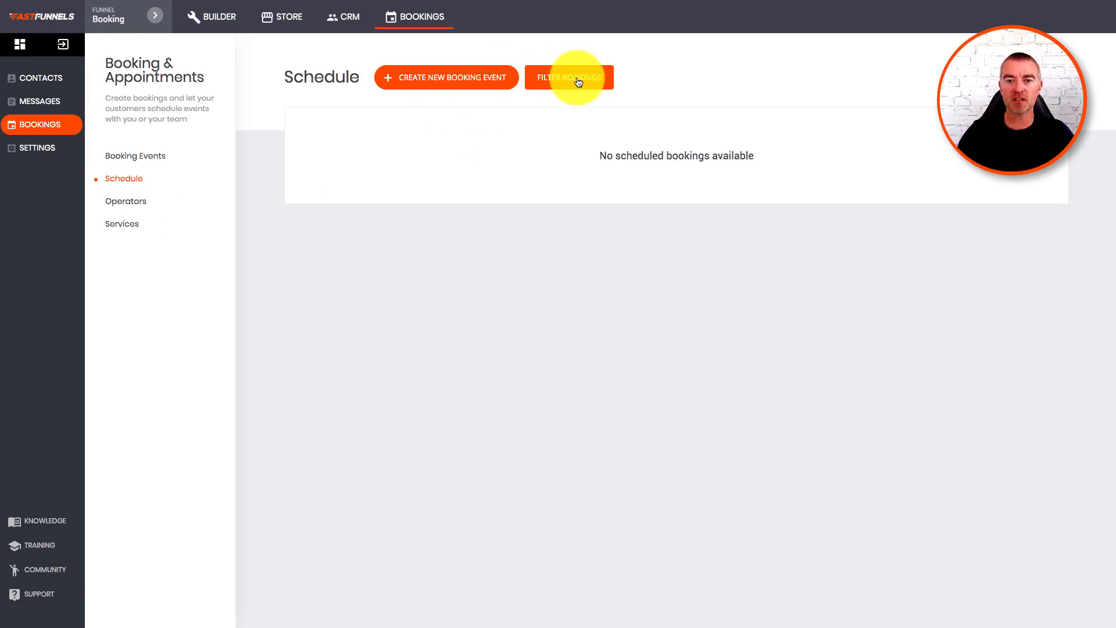
# Look over the empty Operators and Services lists, then start a new event from Booking Events.
pyautogui.click(122, 200)
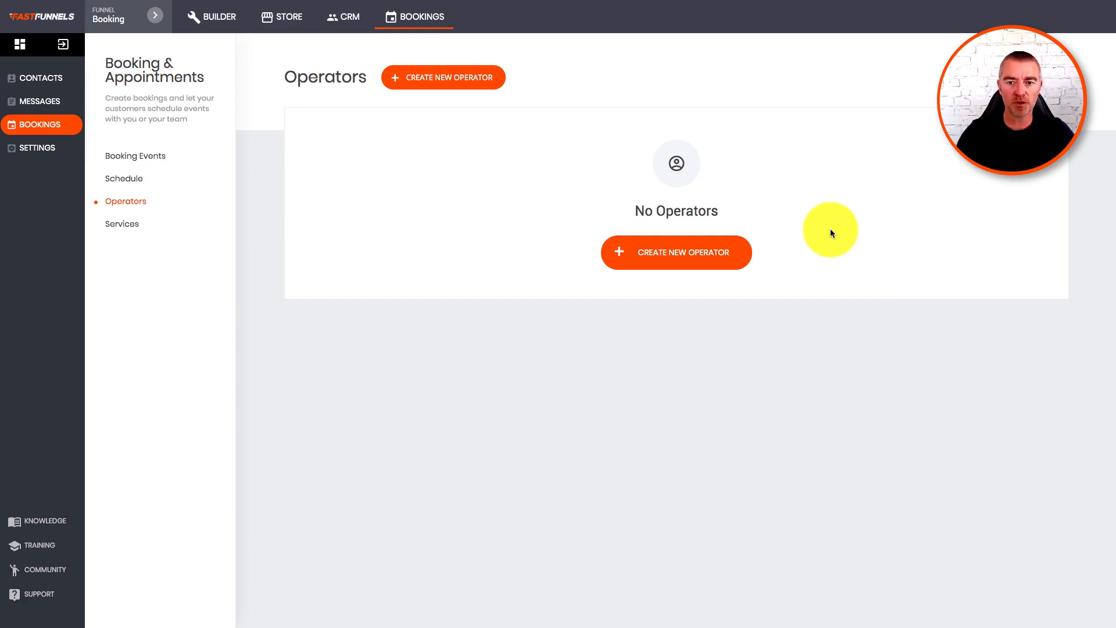
pyautogui.click(121, 225)
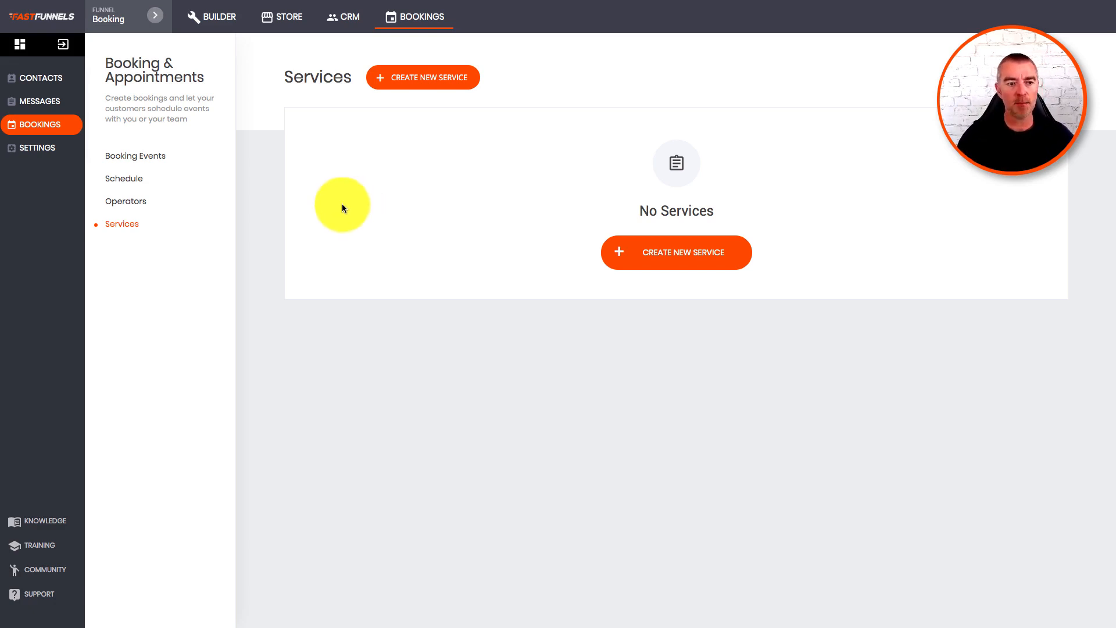
pyautogui.click(157, 156)
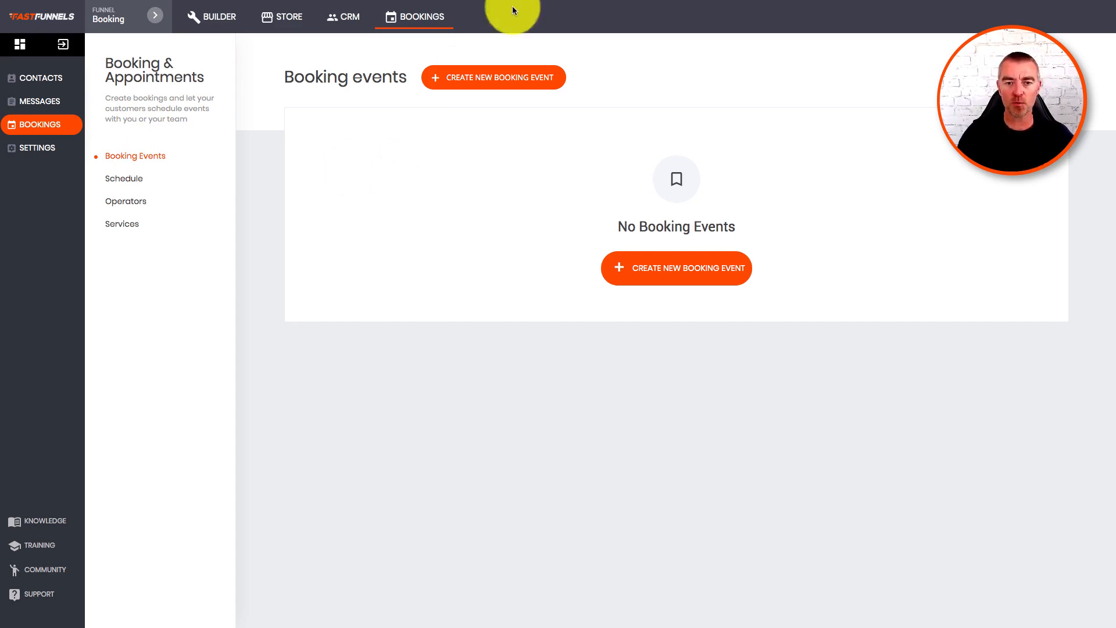
pyautogui.click(488, 77)
# Name the event 'Client Booking' and describe it as 'Book an appointment at our salon'.
pyautogui.click(611, 242)
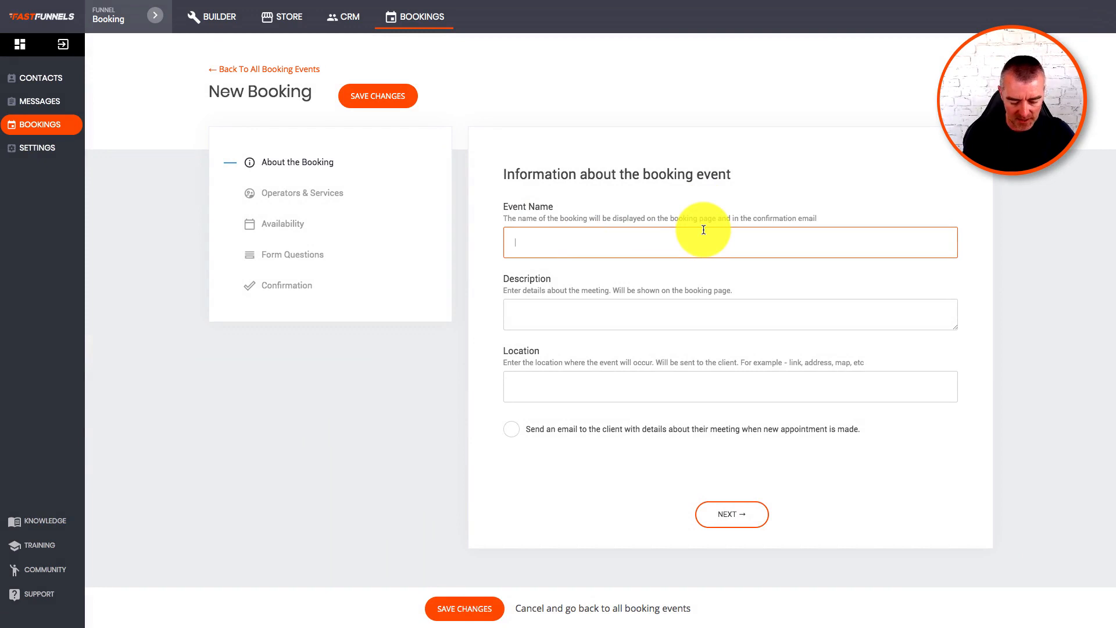
pyautogui.write('Client B')
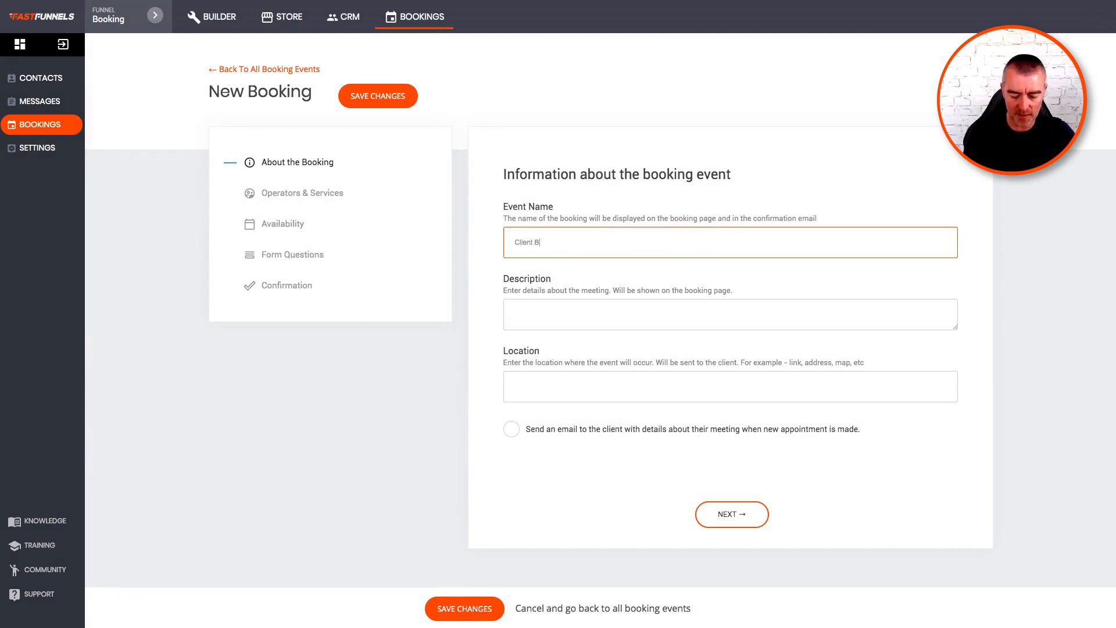
pyautogui.write('ooking')
pyautogui.click(704, 303)
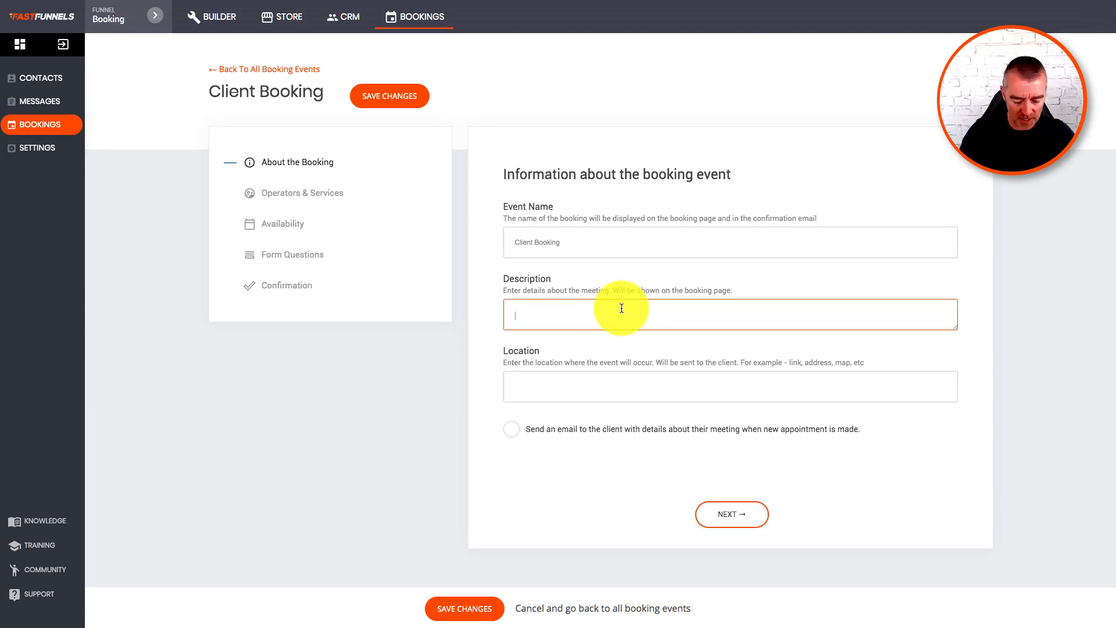
pyautogui.write('Book ')
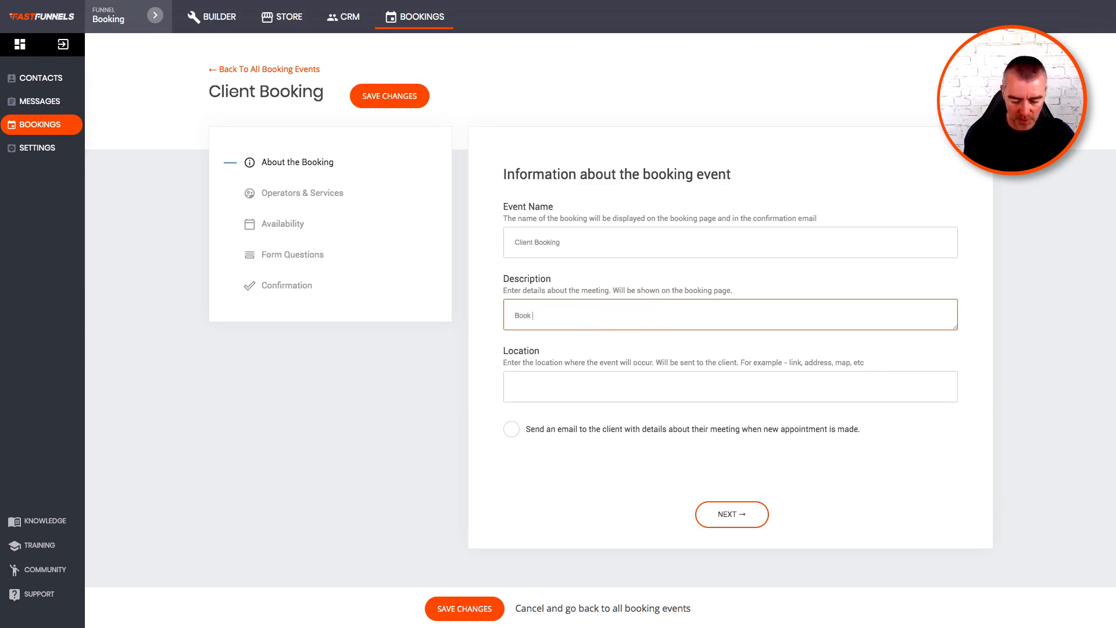
pyautogui.write('an appointmenbt')
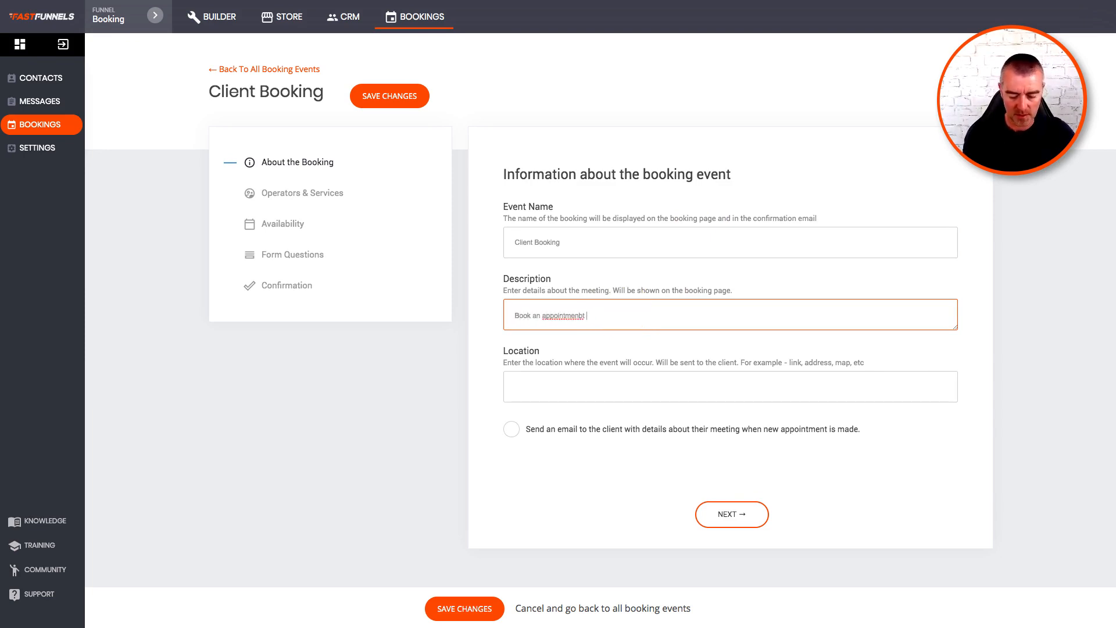
pyautogui.press('BackSpace')
pyautogui.press('BackSpace')
pyautogui.press('BackSpace')
pyautogui.press('BackSpace')
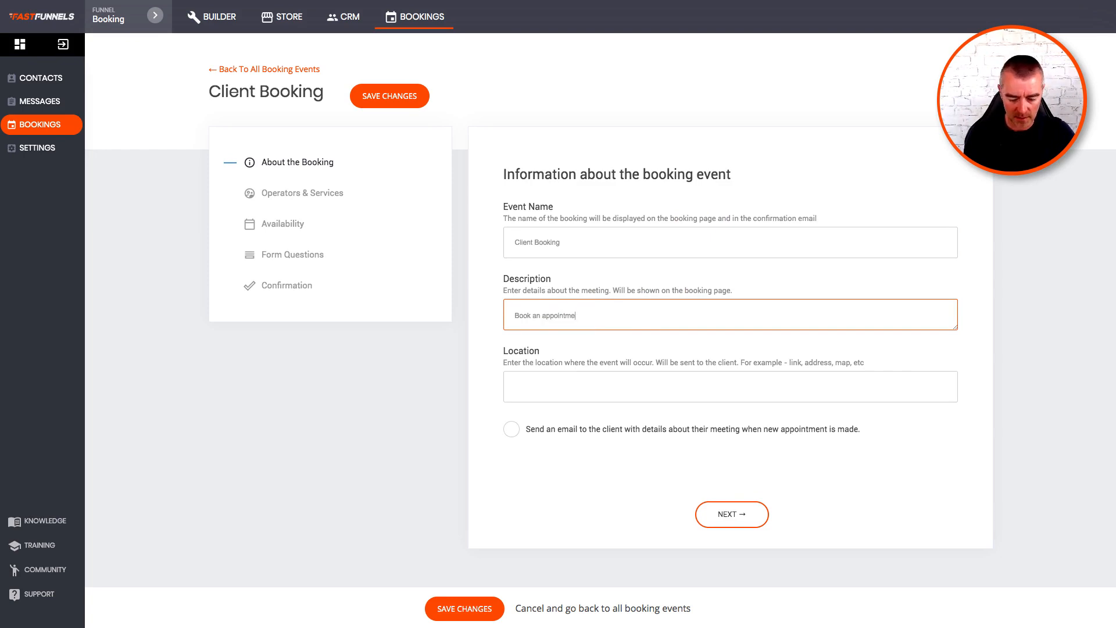
pyautogui.write('nt at our ')
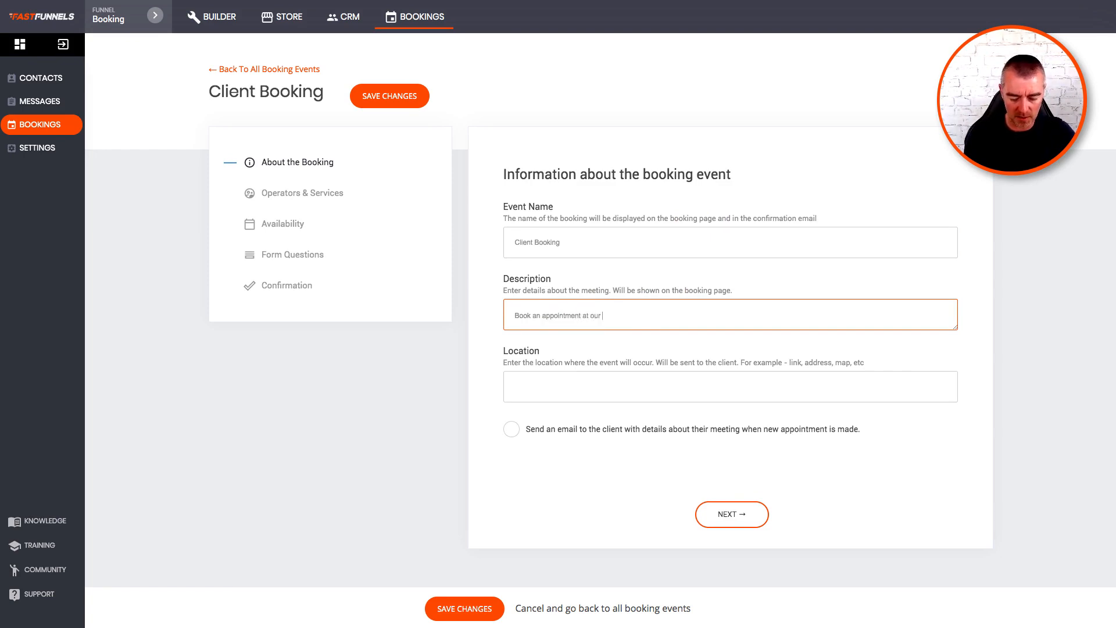
pyautogui.write('salon')
# Enter the salon's street address as location, enable client email notifications, and continue.
pyautogui.click(588, 394)
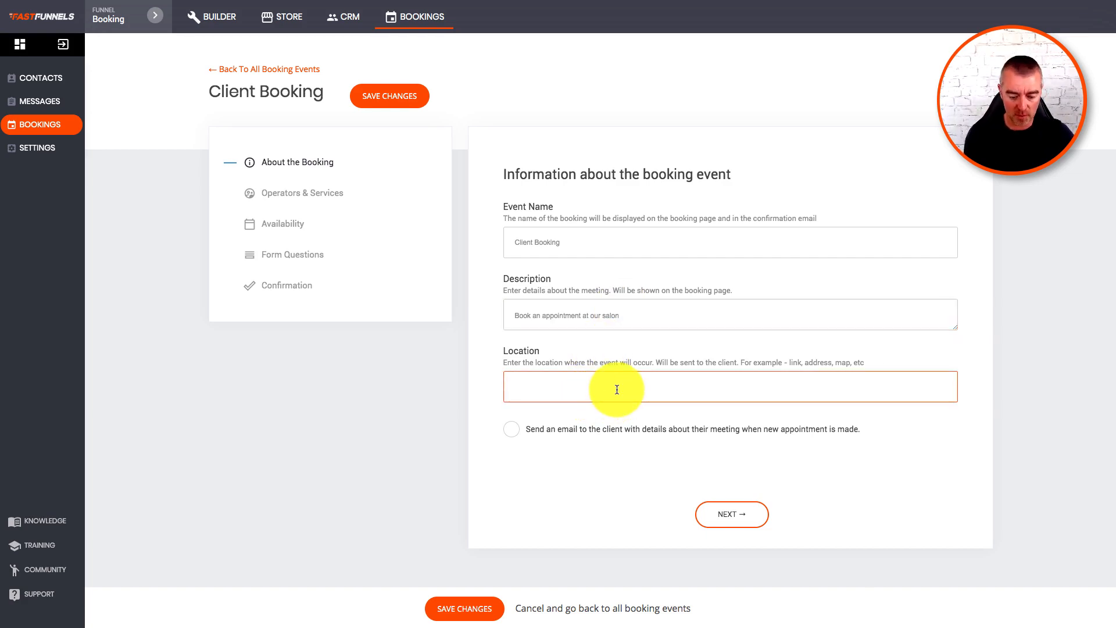
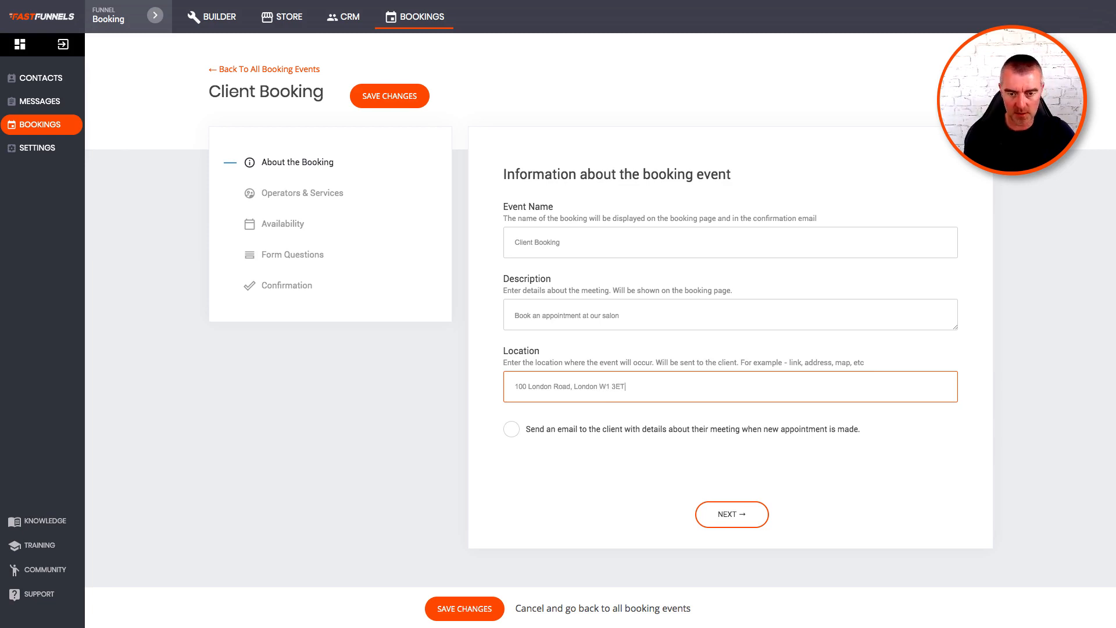
pyautogui.click(511, 429)
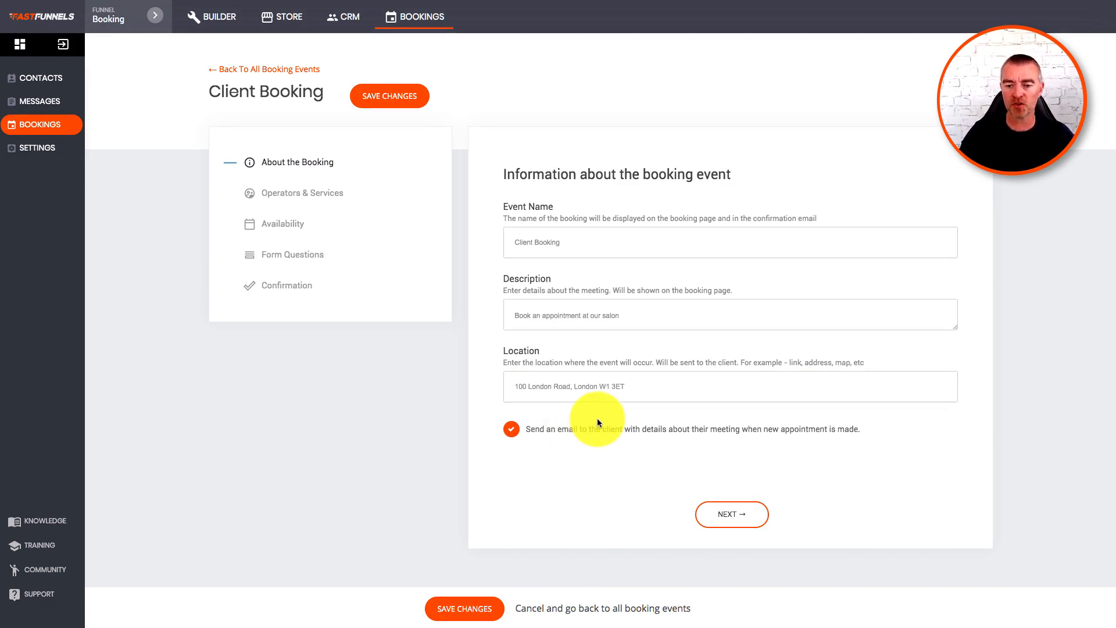
pyautogui.click(727, 515)
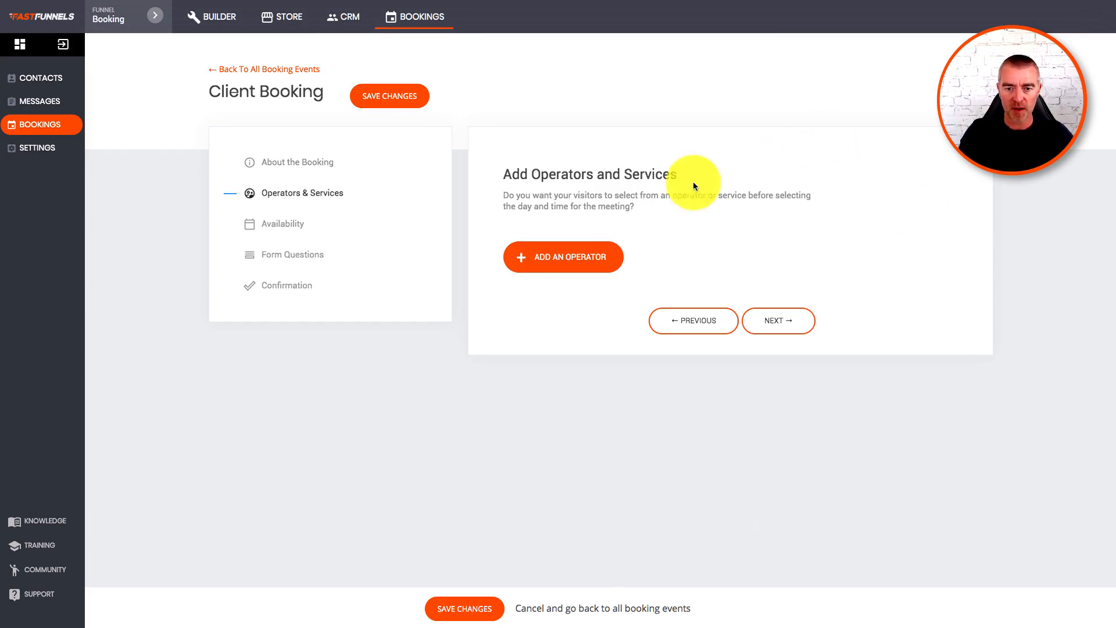
# Create a new operator with their name, e-mail address and the description 'Beauty Therapist'.
pyautogui.click(568, 262)
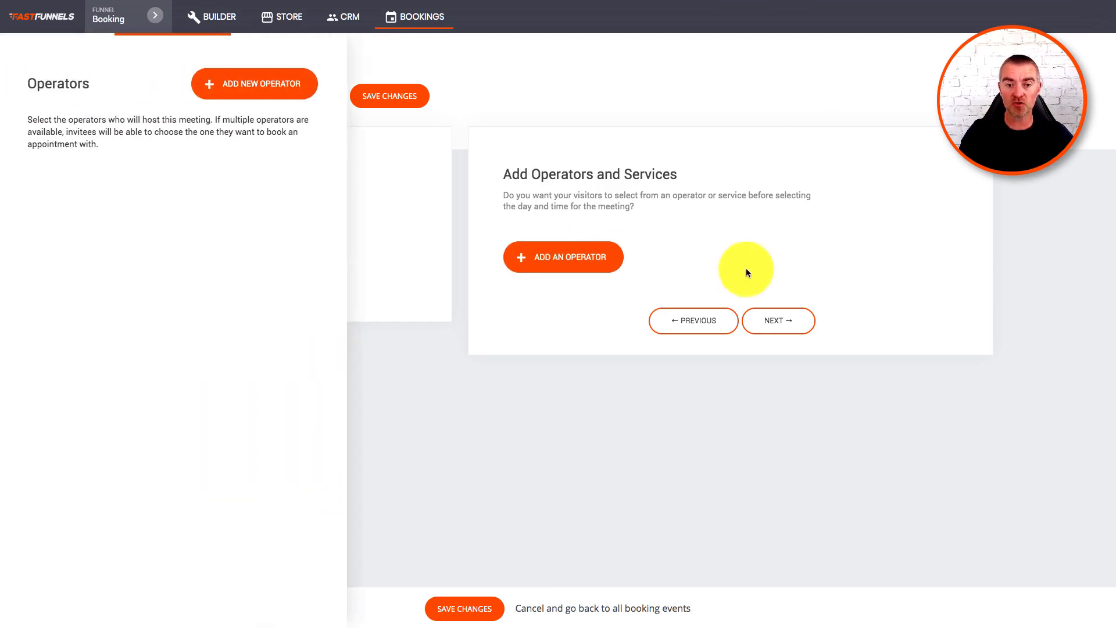
pyautogui.click(265, 83)
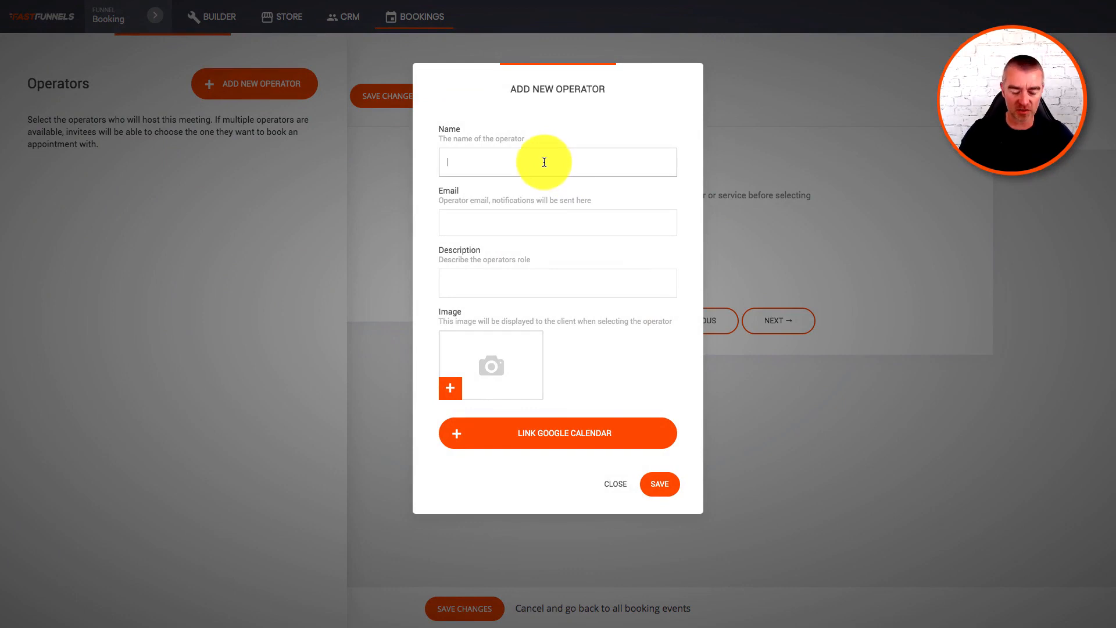
pyautogui.write('Claire')
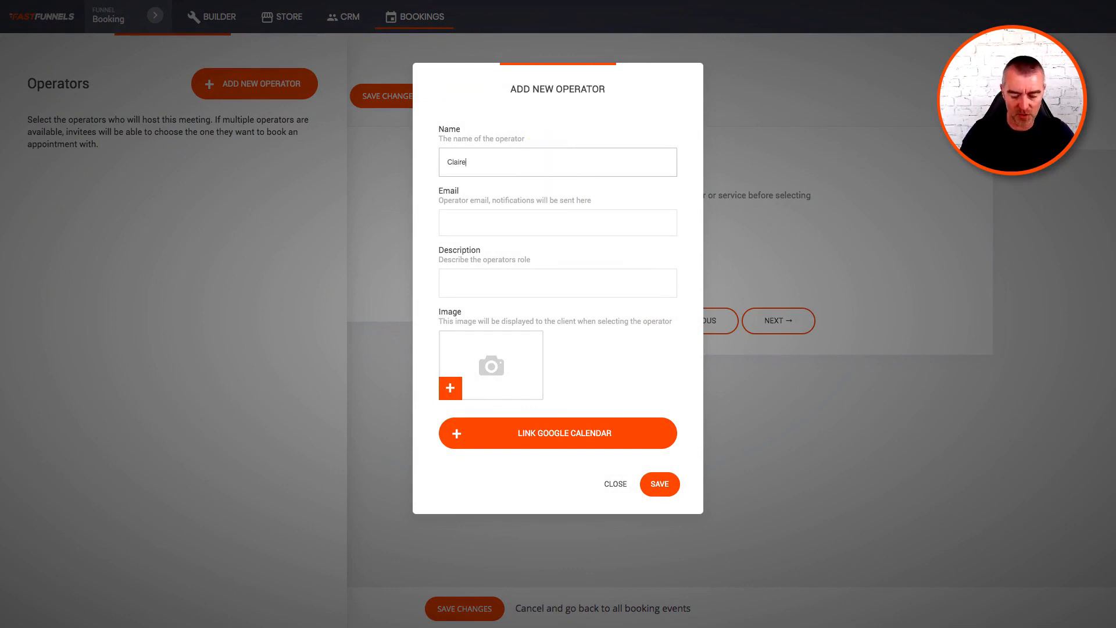
pyautogui.click(503, 222)
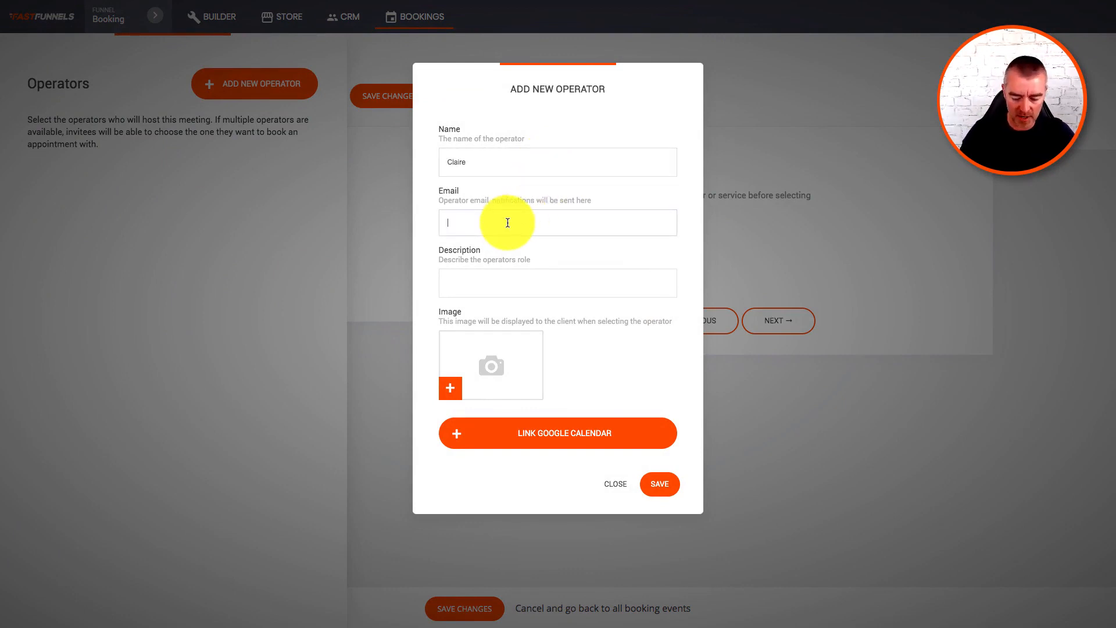
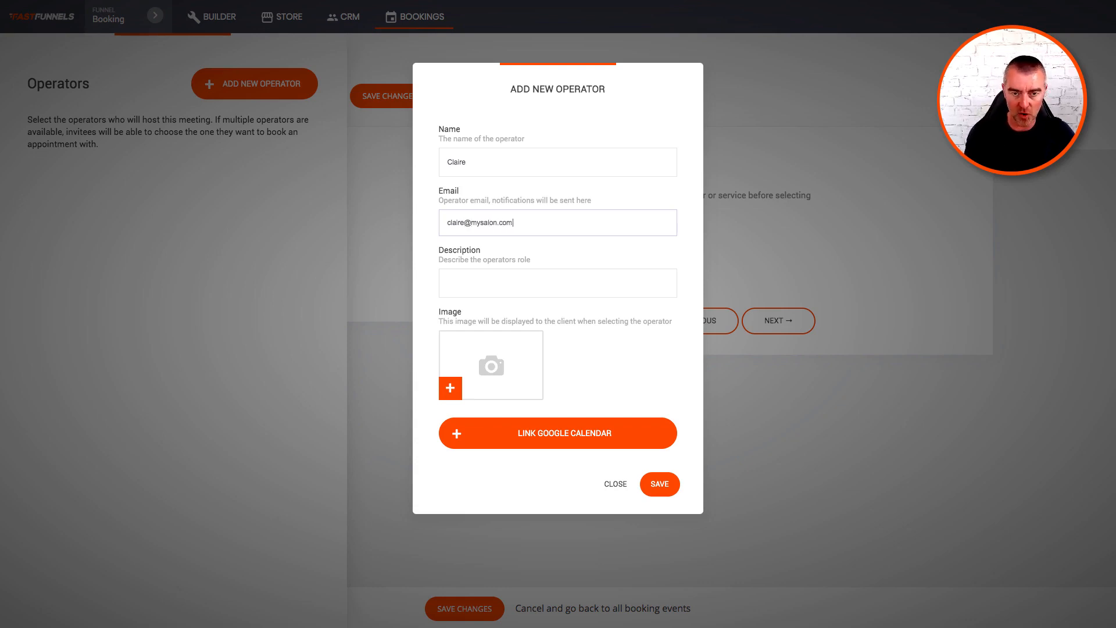
pyautogui.click(500, 282)
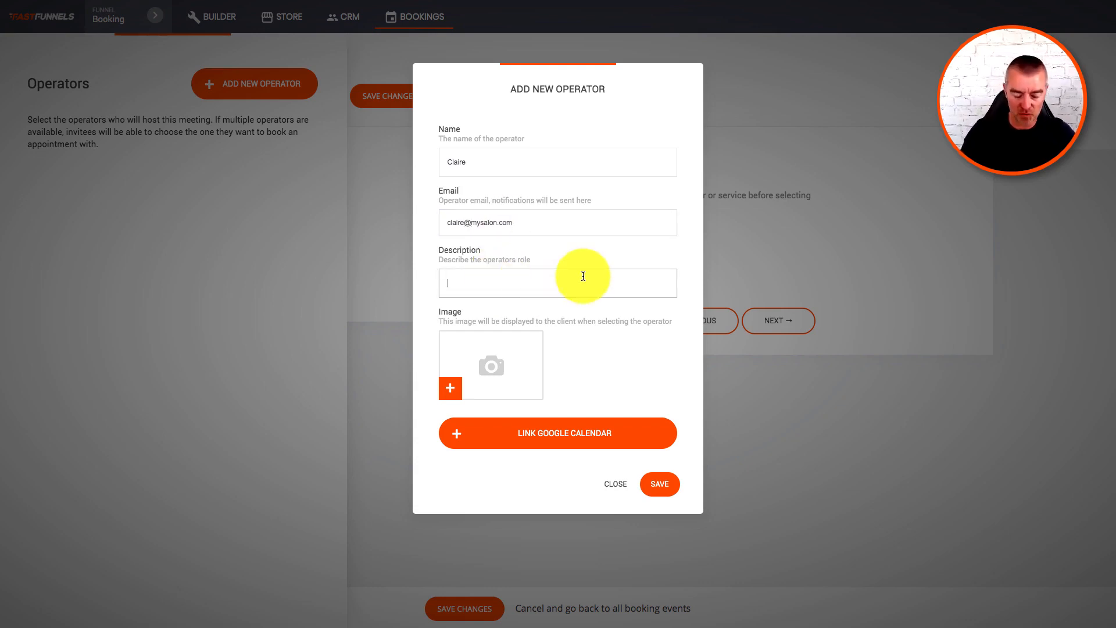
pyautogui.write('Beau')
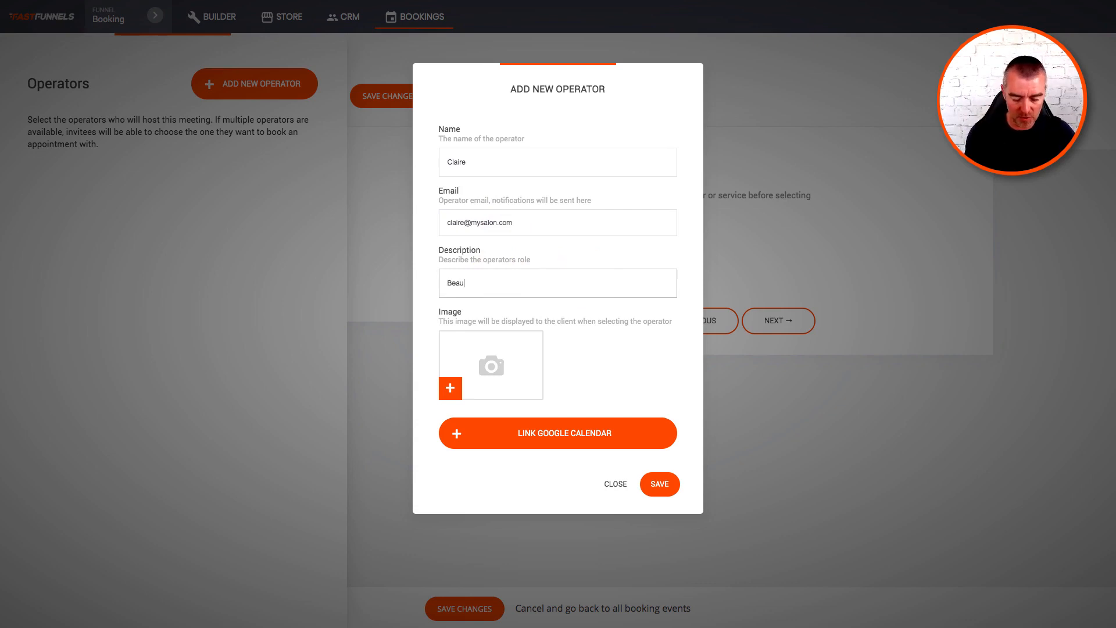
pyautogui.write('ty Therapis')
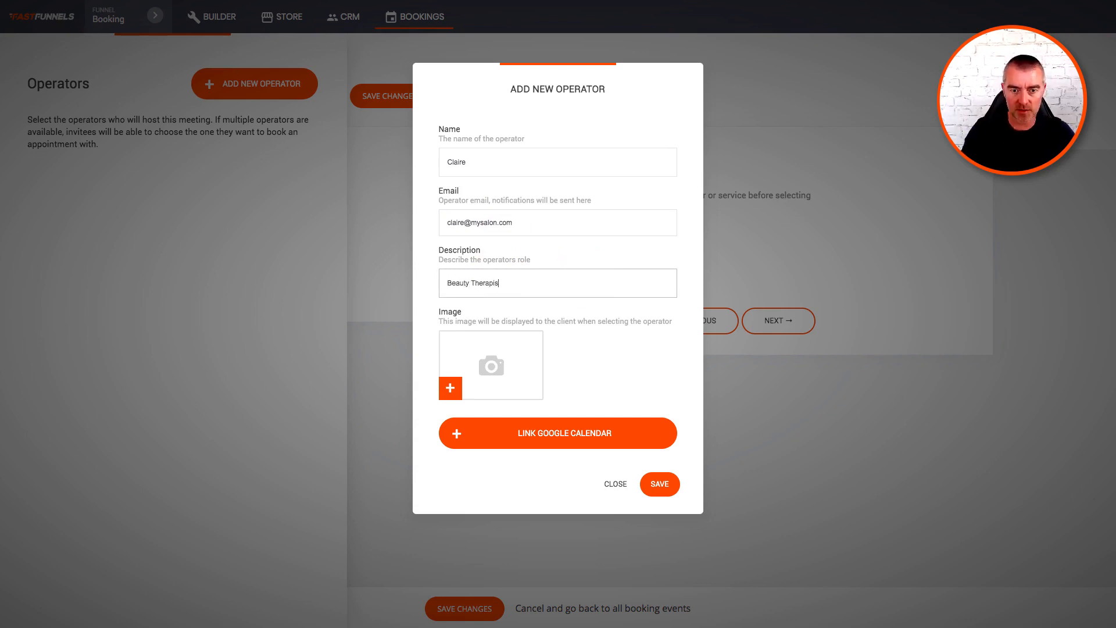
pyautogui.write('t')
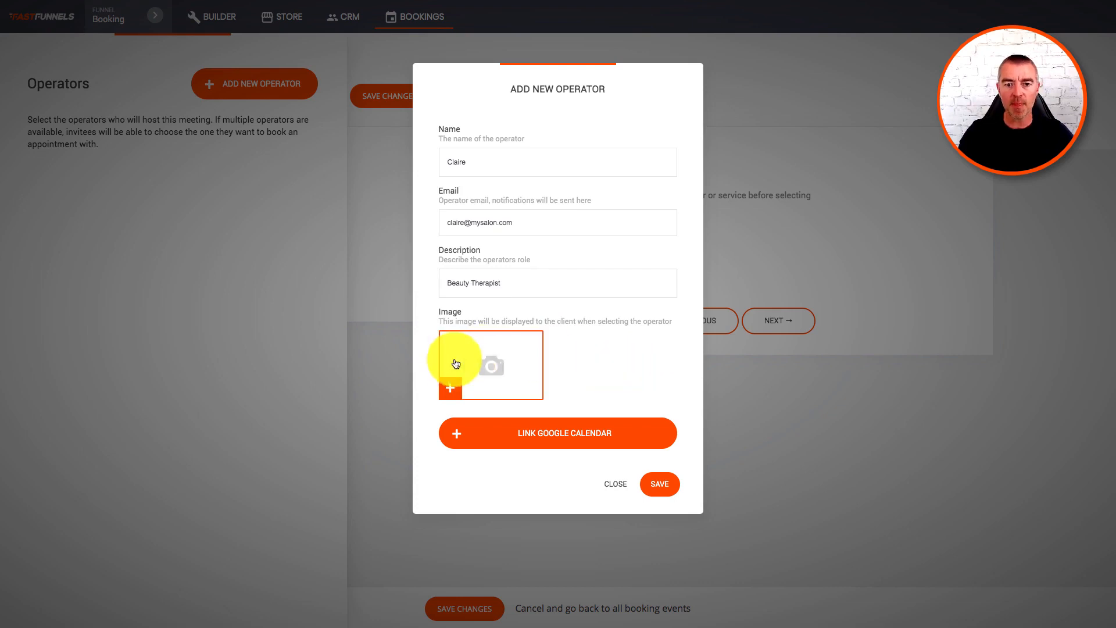
# Upload a portrait photo for the operator, save them, and add them to Client Booking.
pyautogui.click(493, 366)
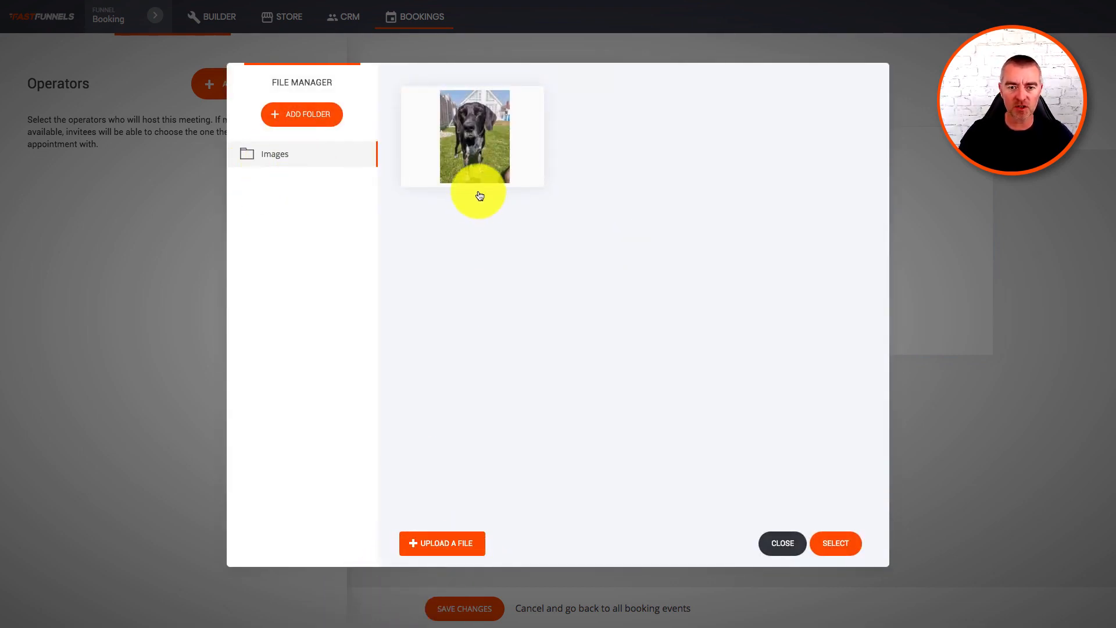
pyautogui.click(479, 196)
pyautogui.click(581, 42)
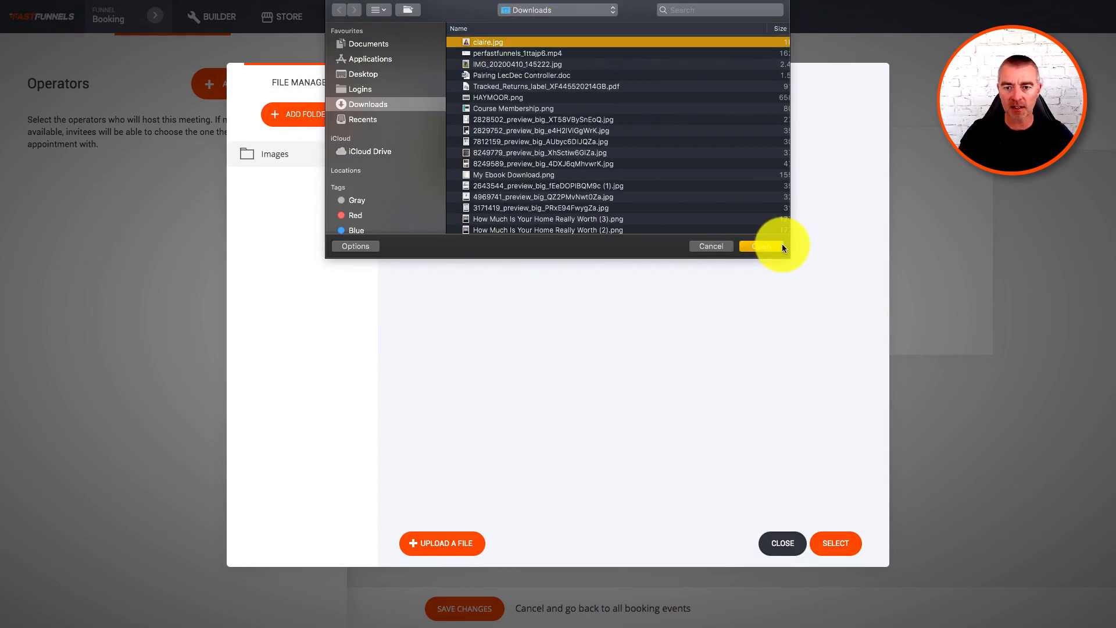
pyautogui.click(780, 244)
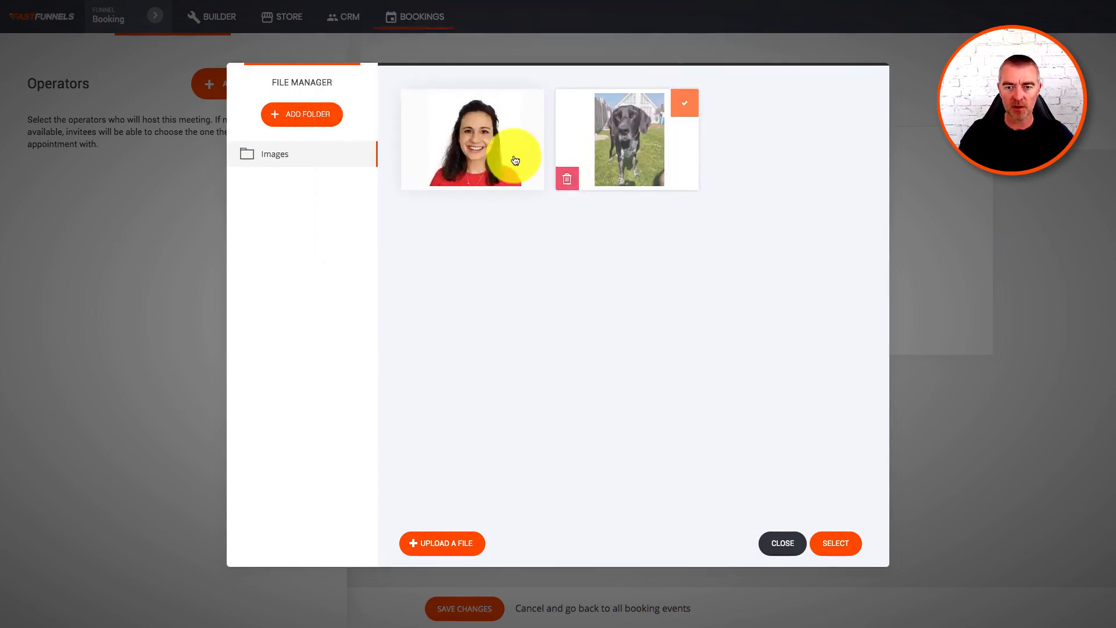
pyautogui.click(515, 160)
pyautogui.click(837, 539)
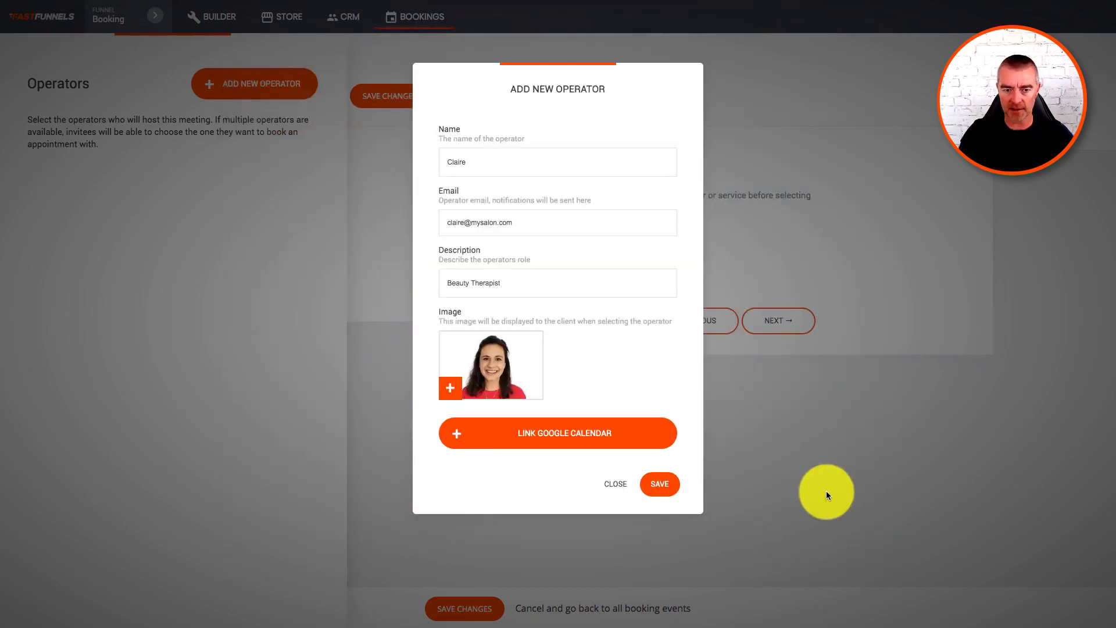
pyautogui.click(664, 487)
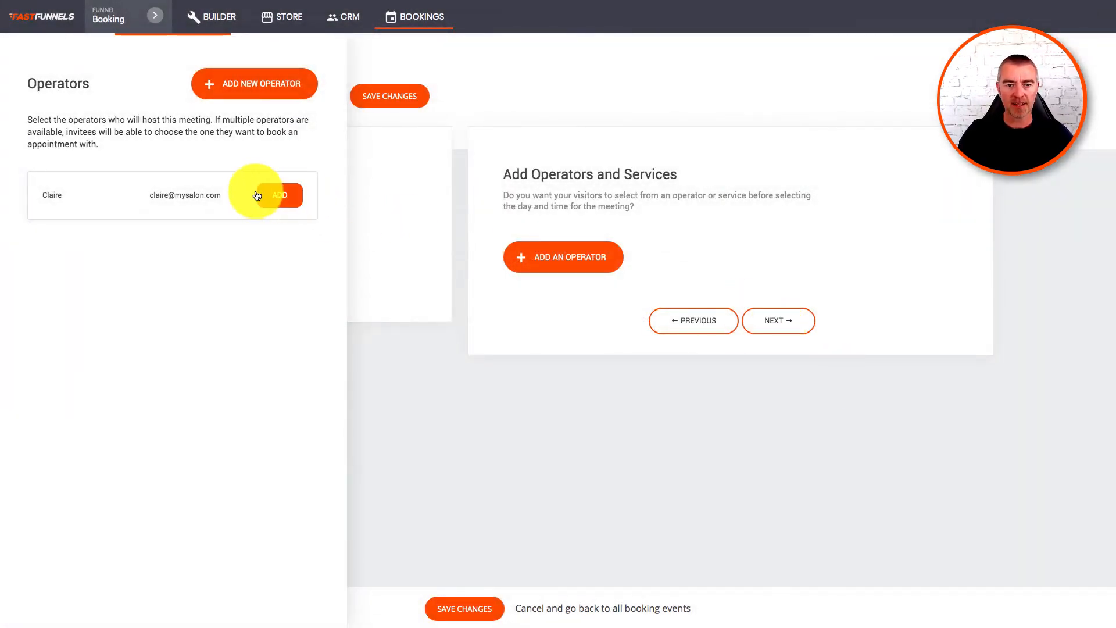
pyautogui.click(278, 195)
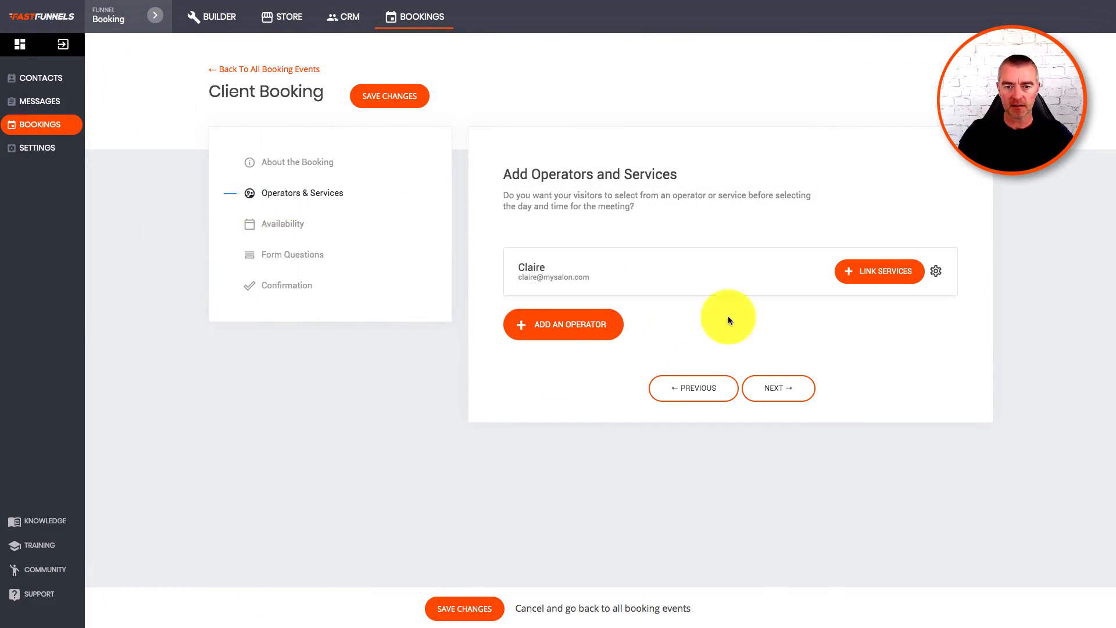
pyautogui.click(780, 394)
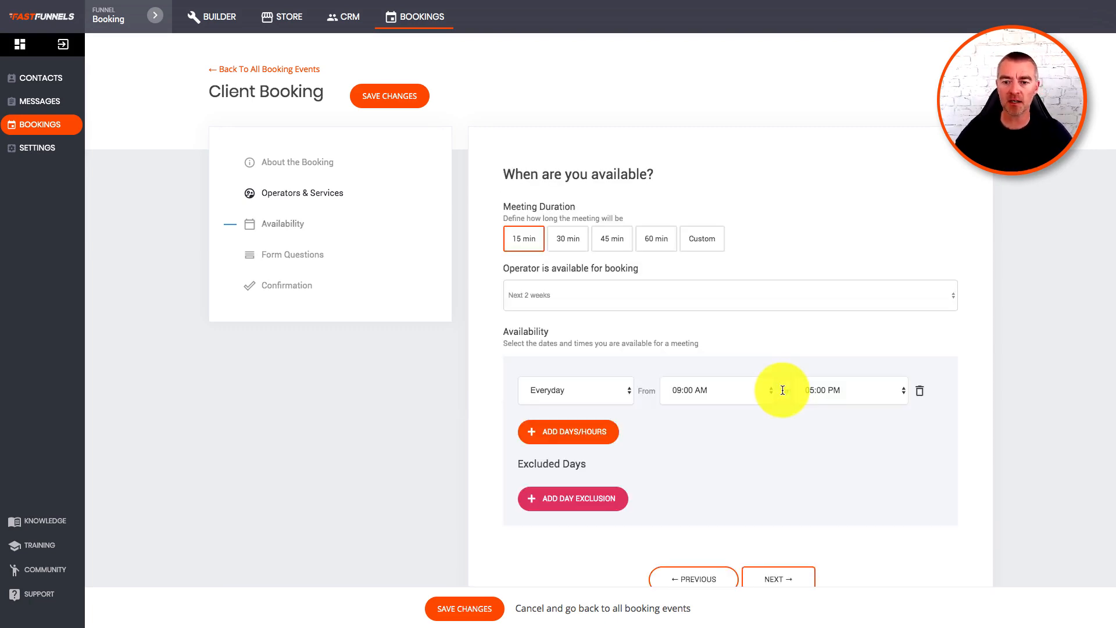
# Make meetings 60 minutes, bookable indefinitely, available Monday to Friday 09:00 AM–05:00 PM.
pyautogui.scroll(-1, 750, 156)
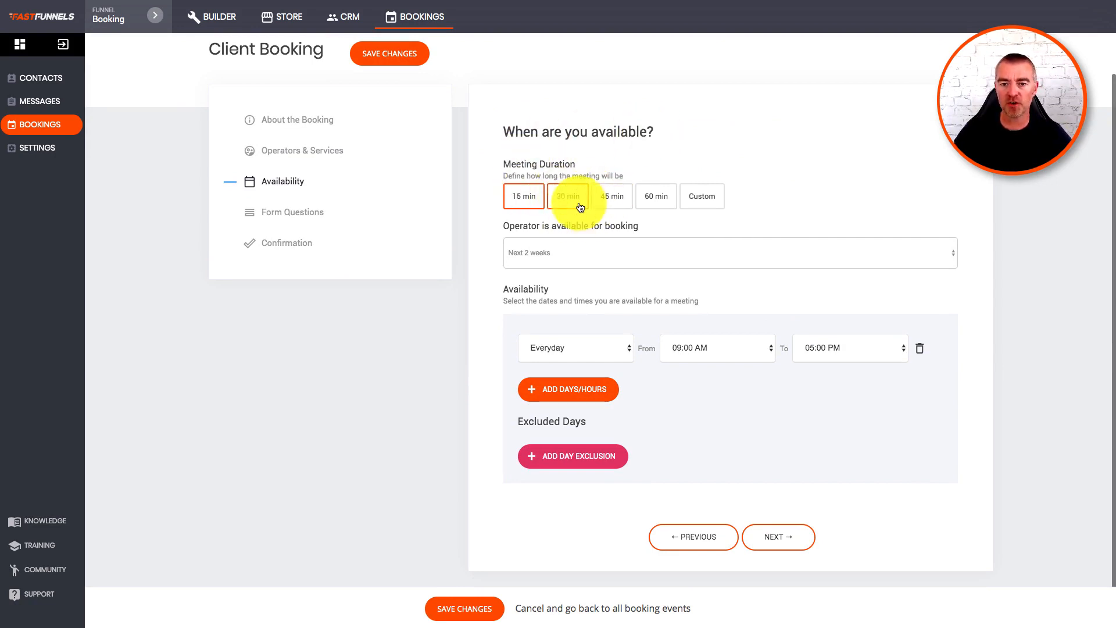
pyautogui.click(657, 199)
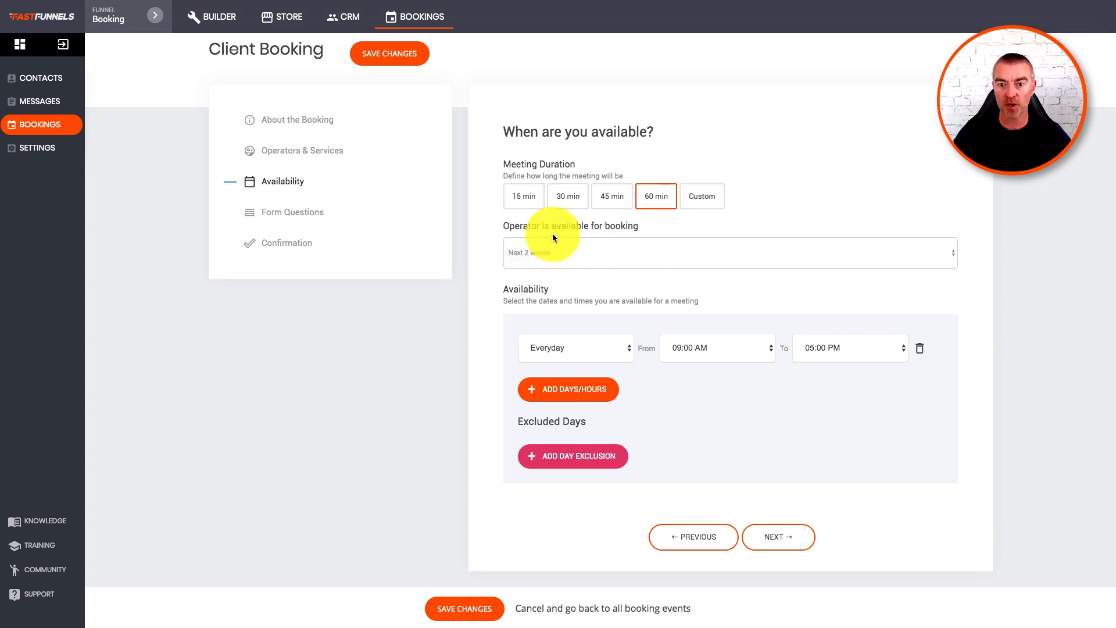
pyautogui.click(599, 249)
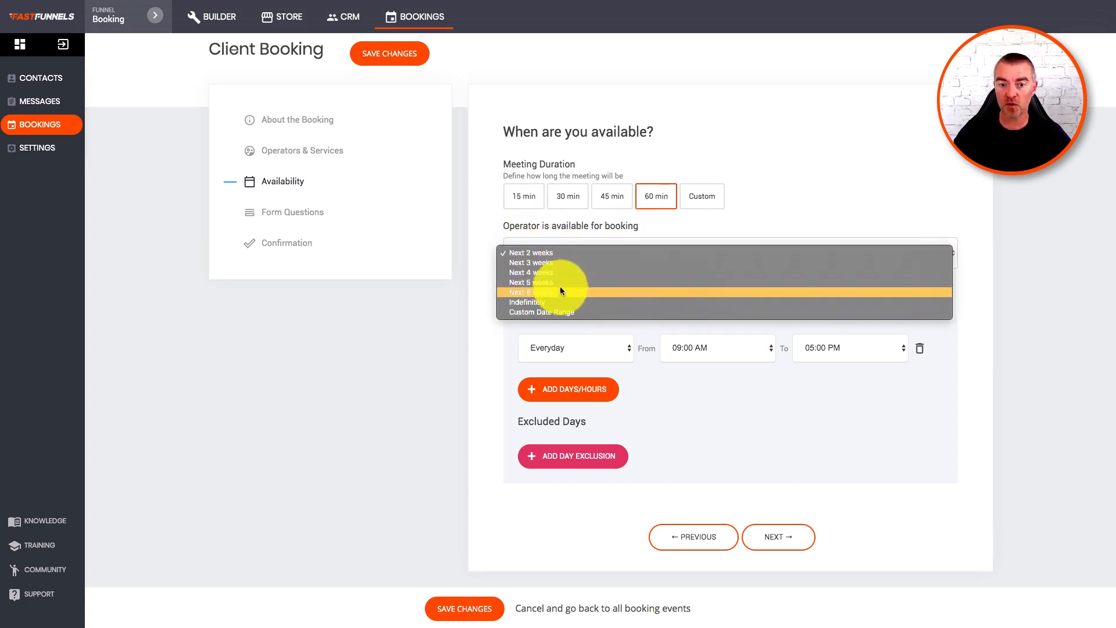
pyautogui.click(528, 303)
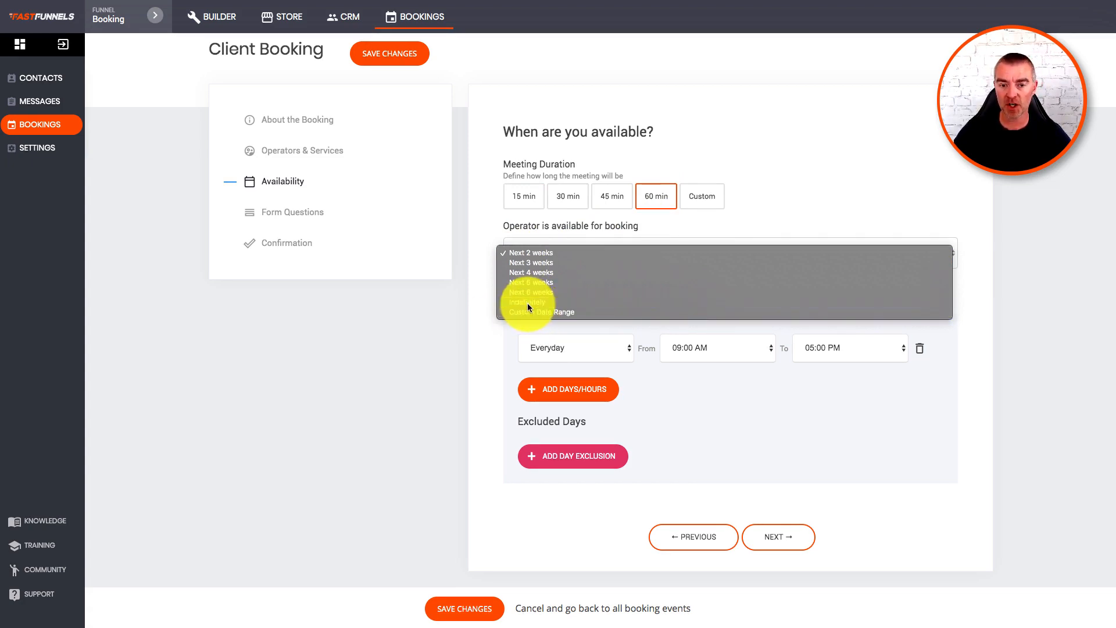
pyautogui.click(602, 349)
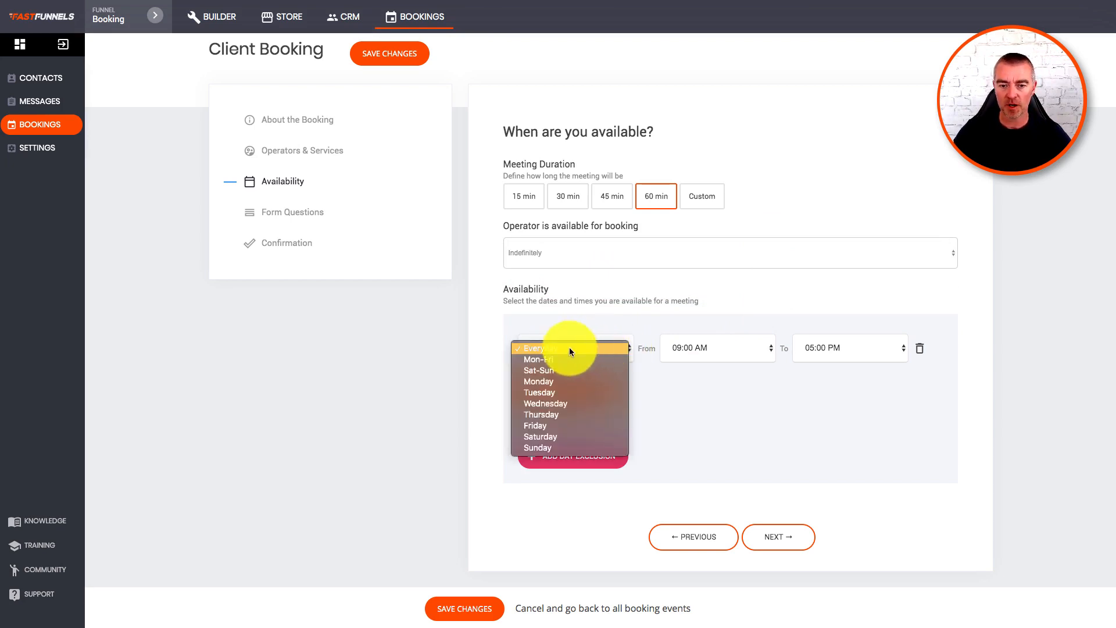
pyautogui.click(553, 357)
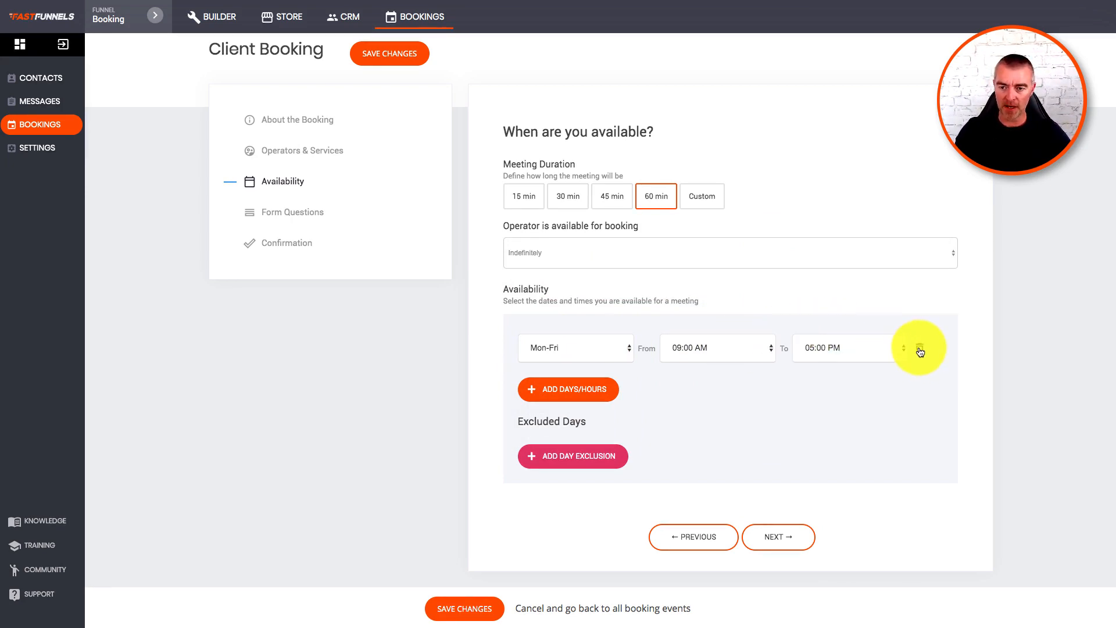
pyautogui.click(570, 394)
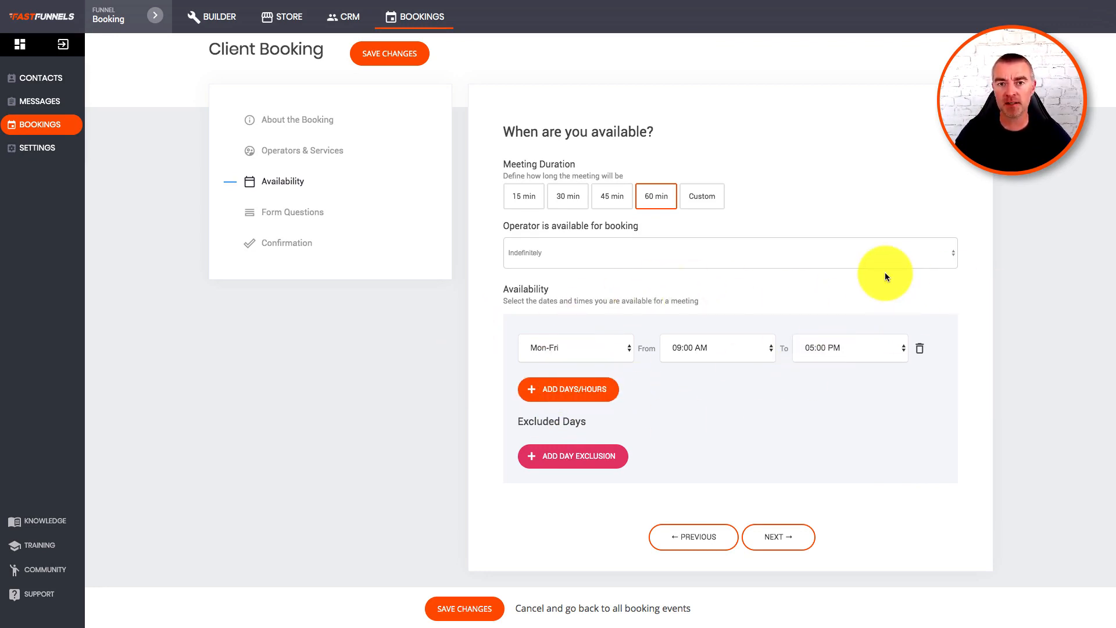
# Add a day exclusion from 04/29/2020 to 04/30/2020.
pyautogui.click(605, 456)
pyautogui.click(632, 450)
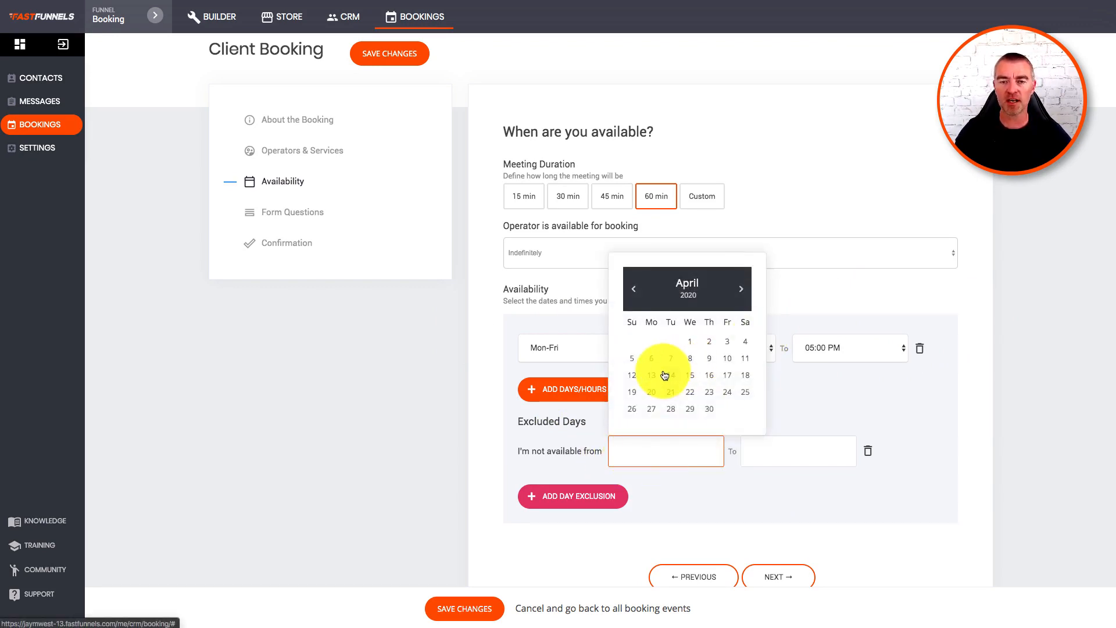
pyautogui.click(690, 409)
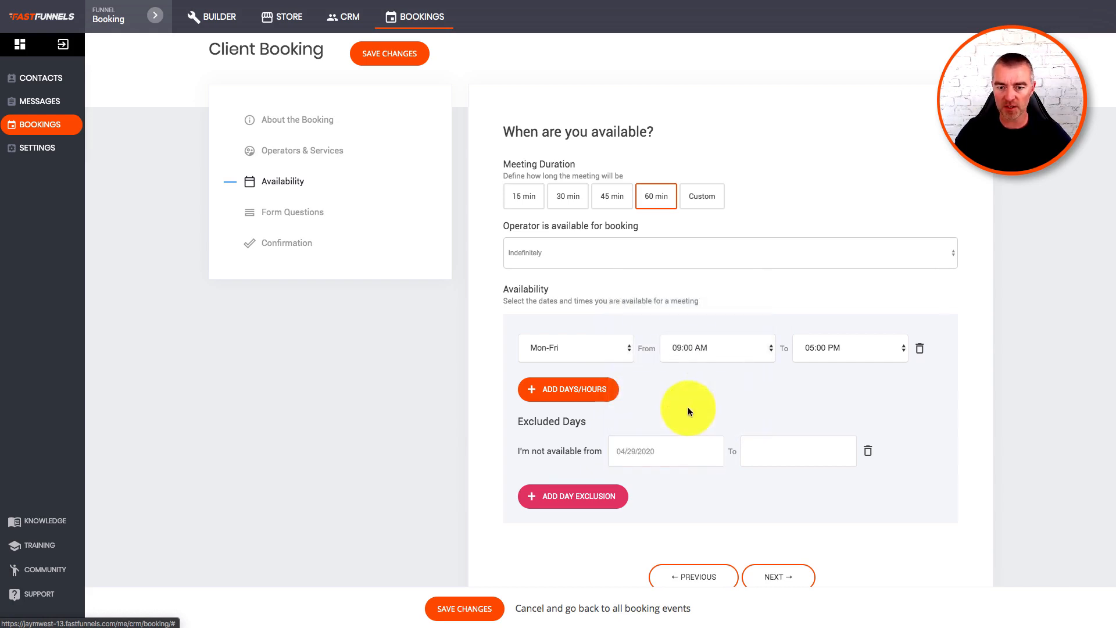
pyautogui.click(780, 448)
pyautogui.click(841, 411)
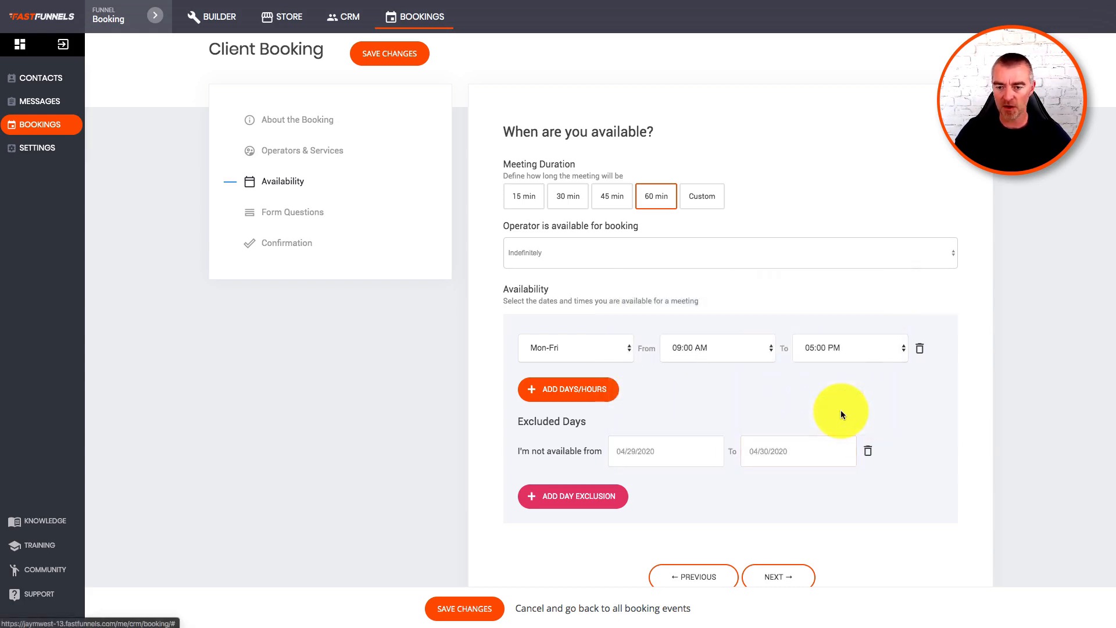
pyautogui.scroll(-1, 727, 511)
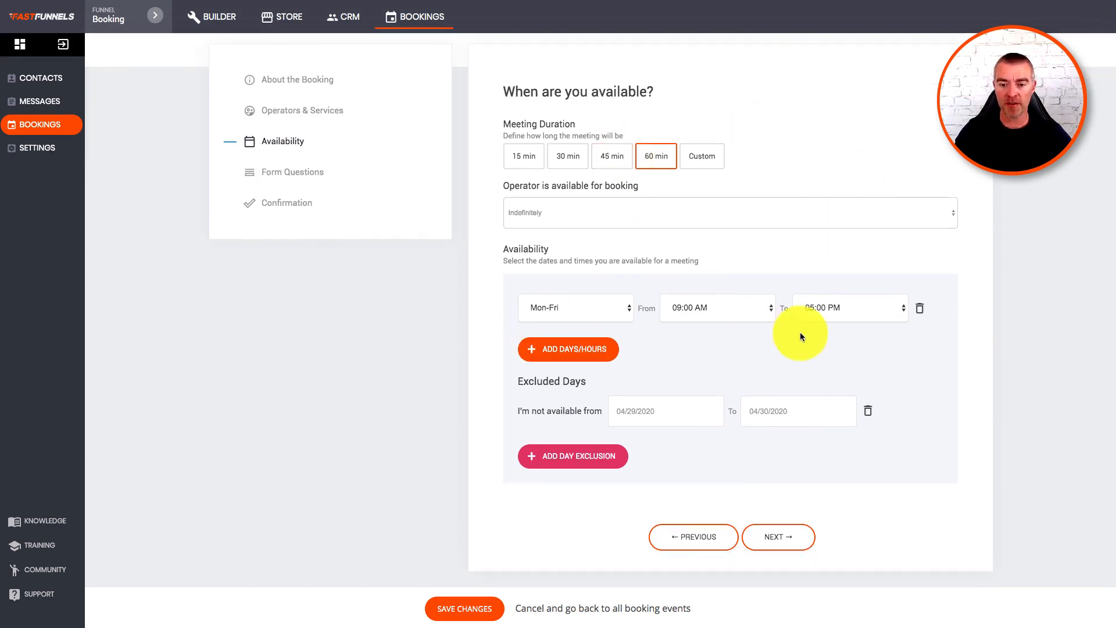
# Go to Form Questions and save the form with only the default Name and Email fields.
pyautogui.click(778, 538)
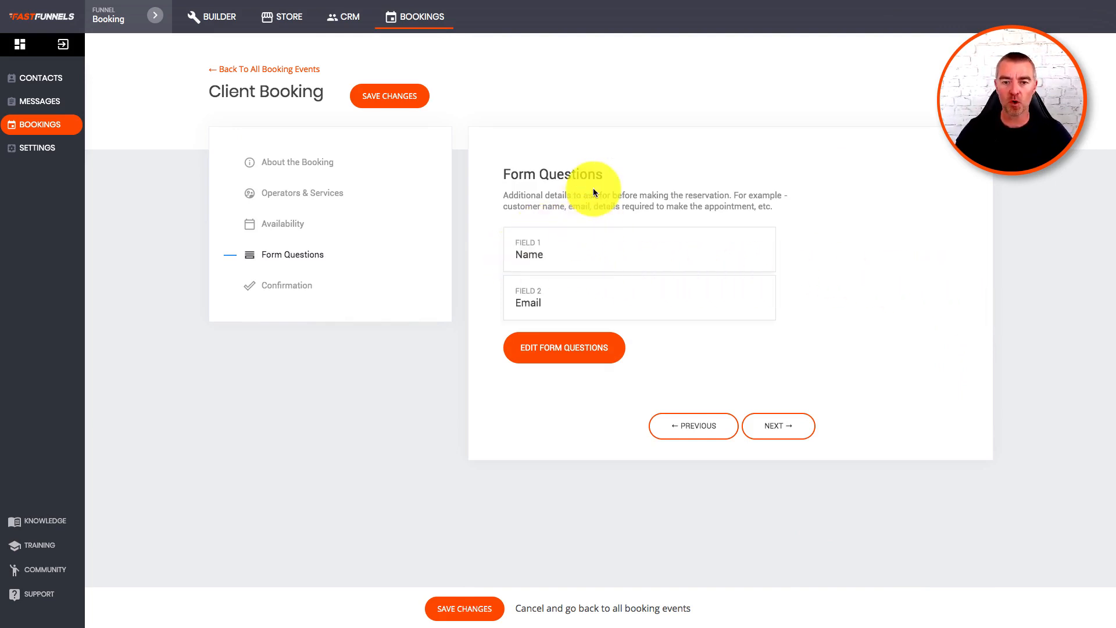
pyautogui.click(555, 352)
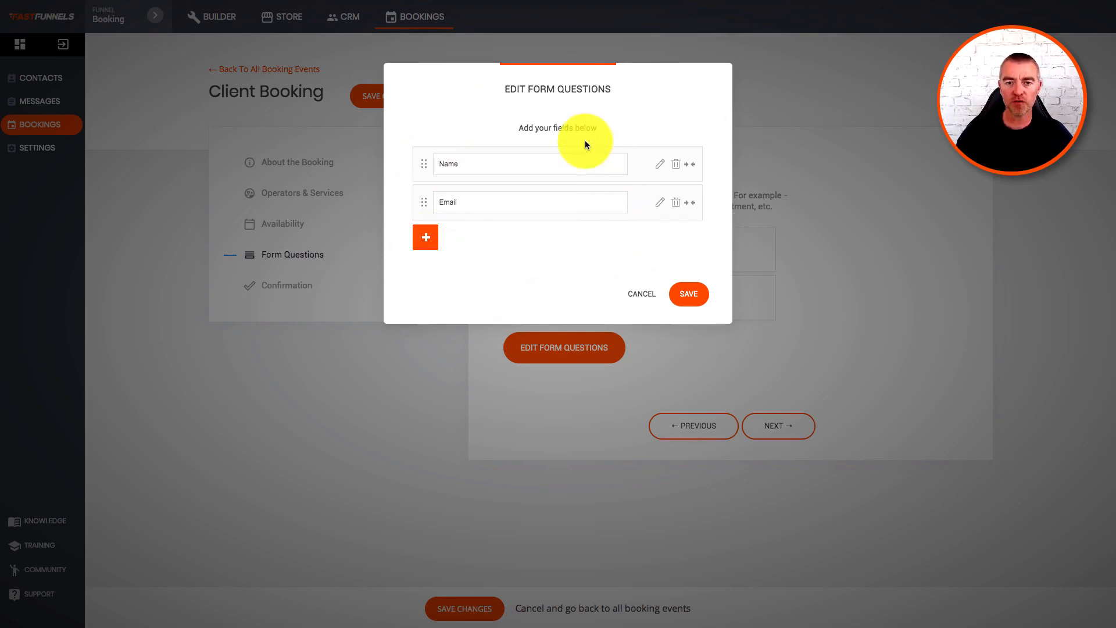
pyautogui.moveTo(568, 82); pyautogui.dragTo(625, 85)
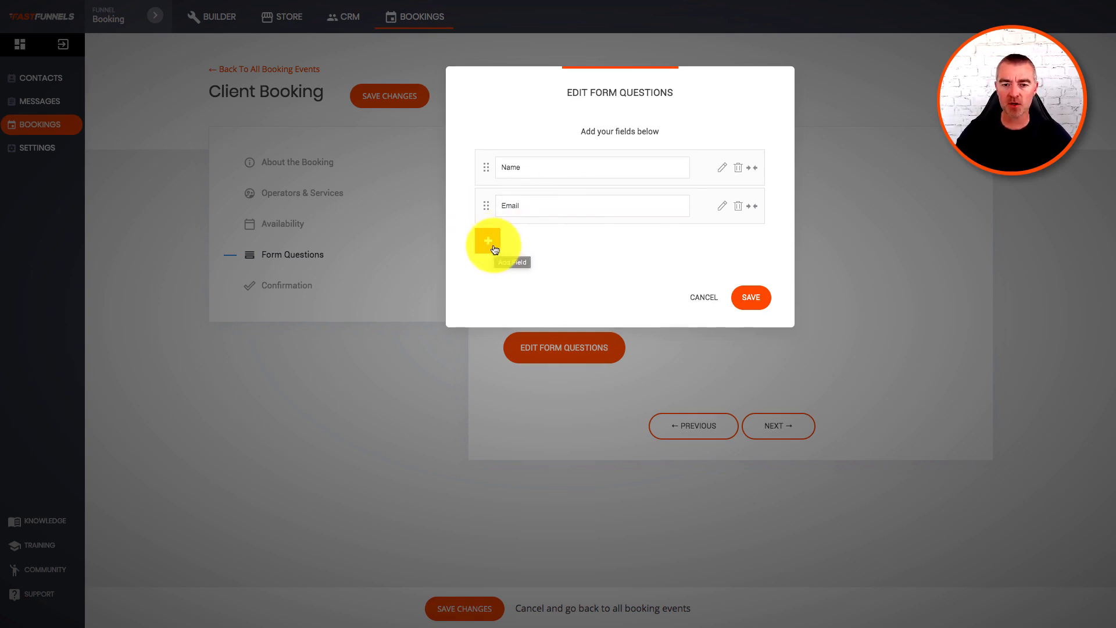
pyautogui.click(750, 298)
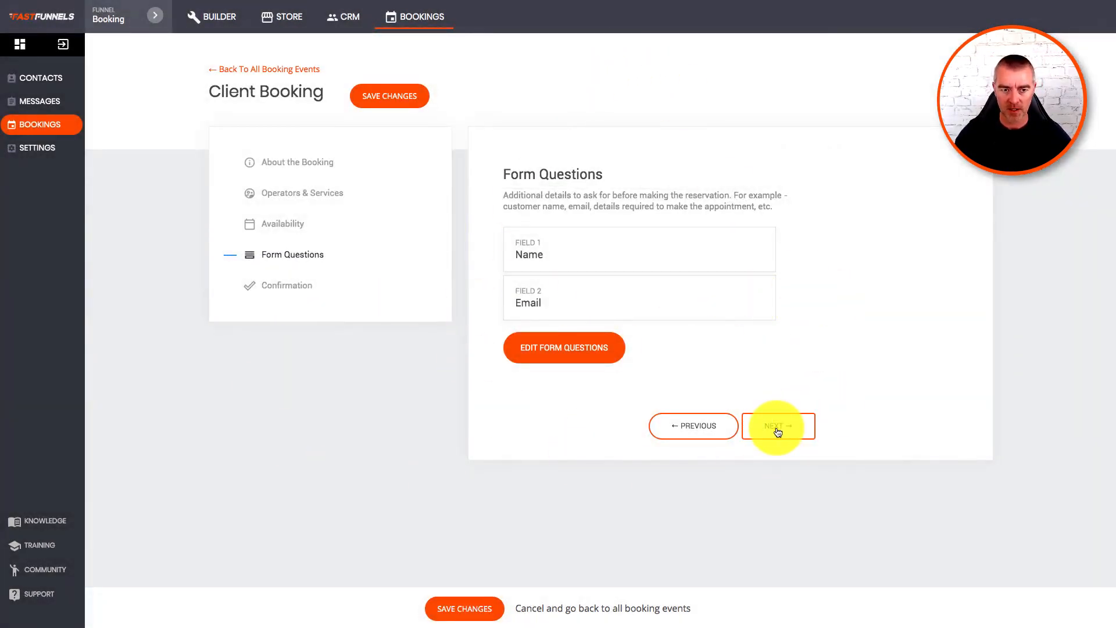
# Create a 60-minute 'Massage' service described as 'Full body Massage' and link it to the operator.
pyautogui.click(695, 427)
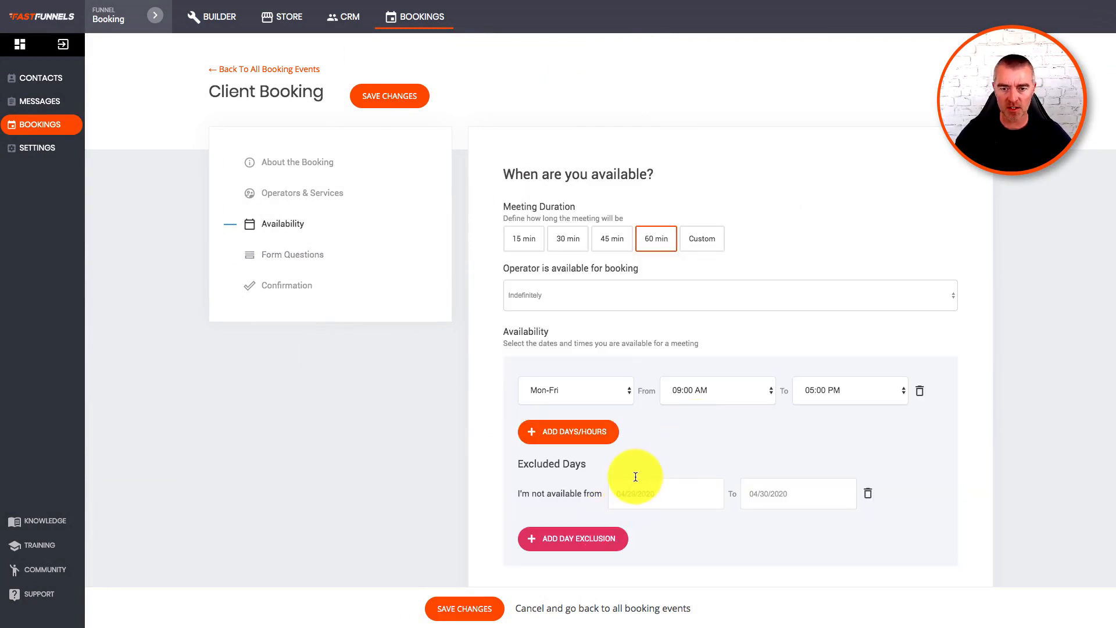
pyautogui.click(295, 198)
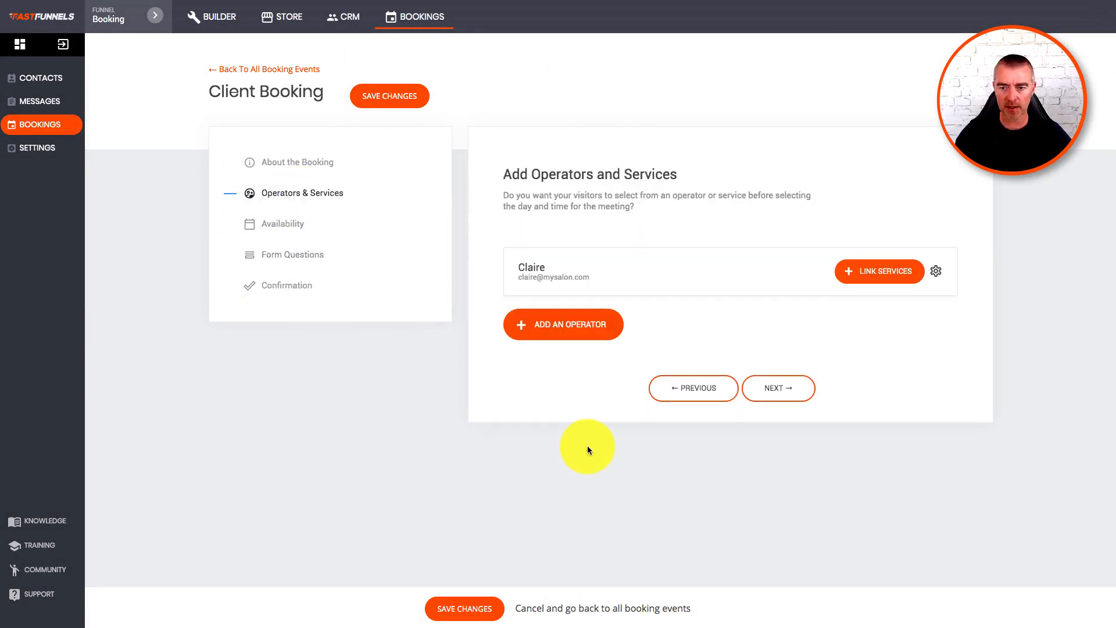
pyautogui.click(869, 276)
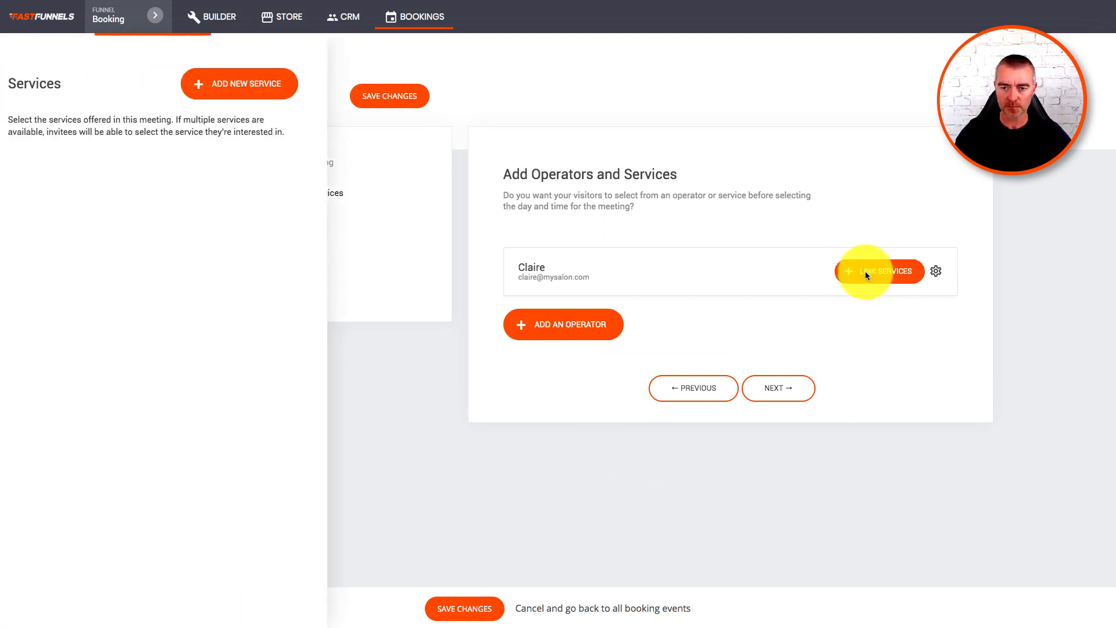
pyautogui.click(260, 87)
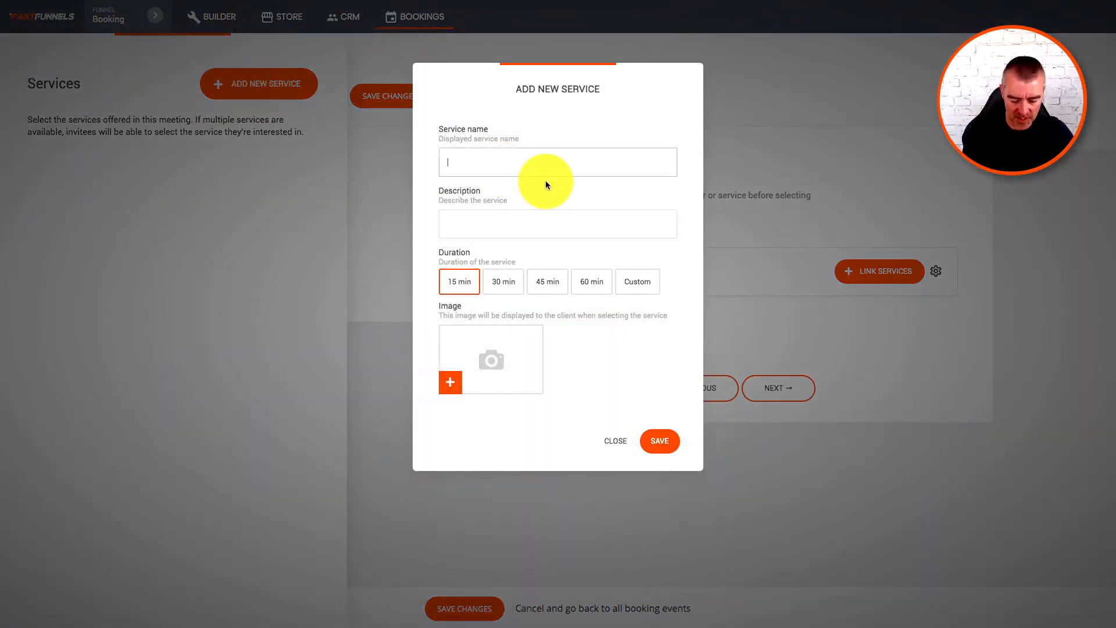
pyautogui.write('Massage')
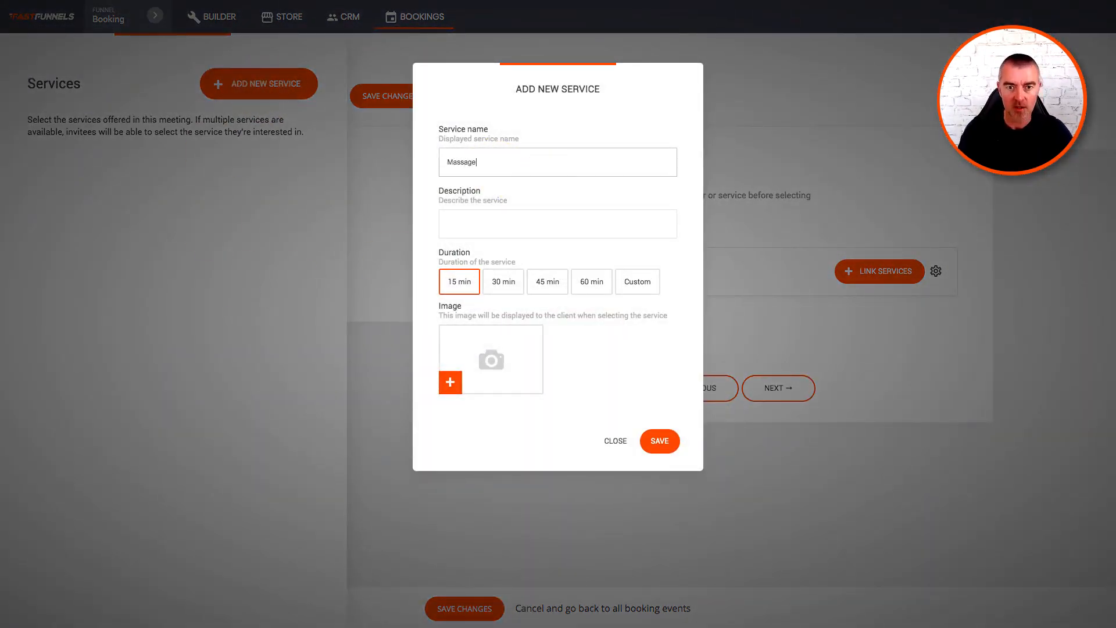
pyautogui.click(532, 220)
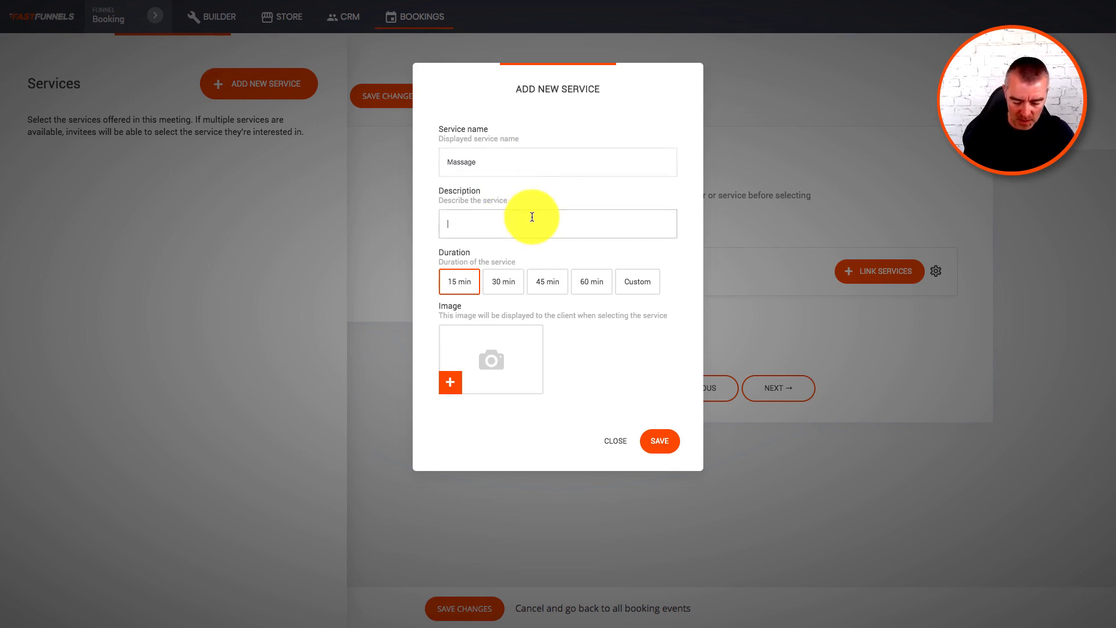
pyautogui.write('Full bo')
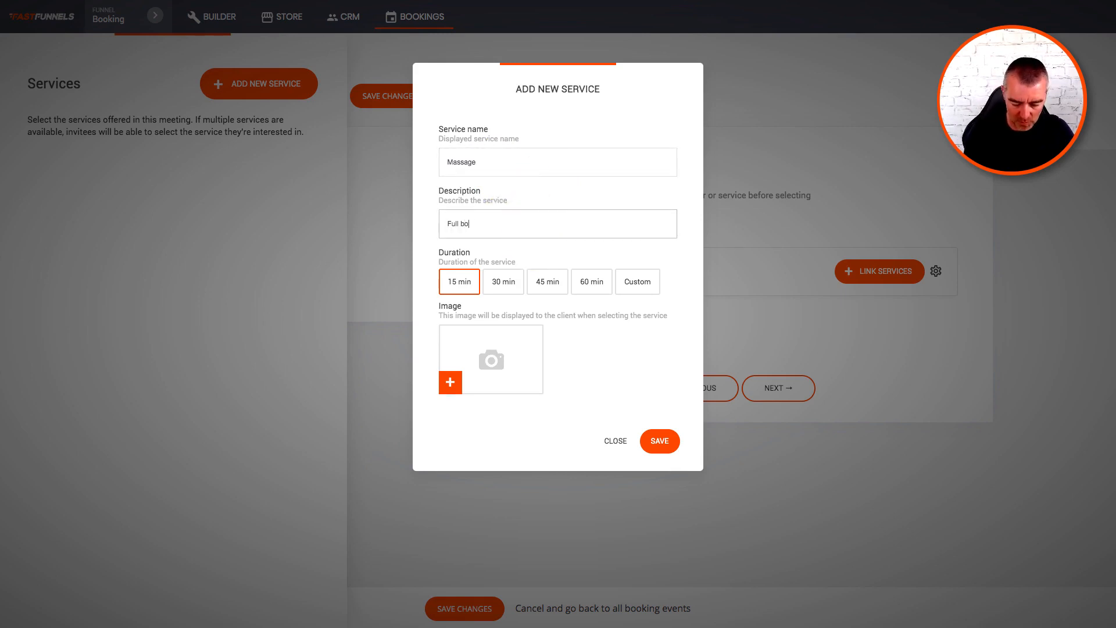
pyautogui.write('dy Massage')
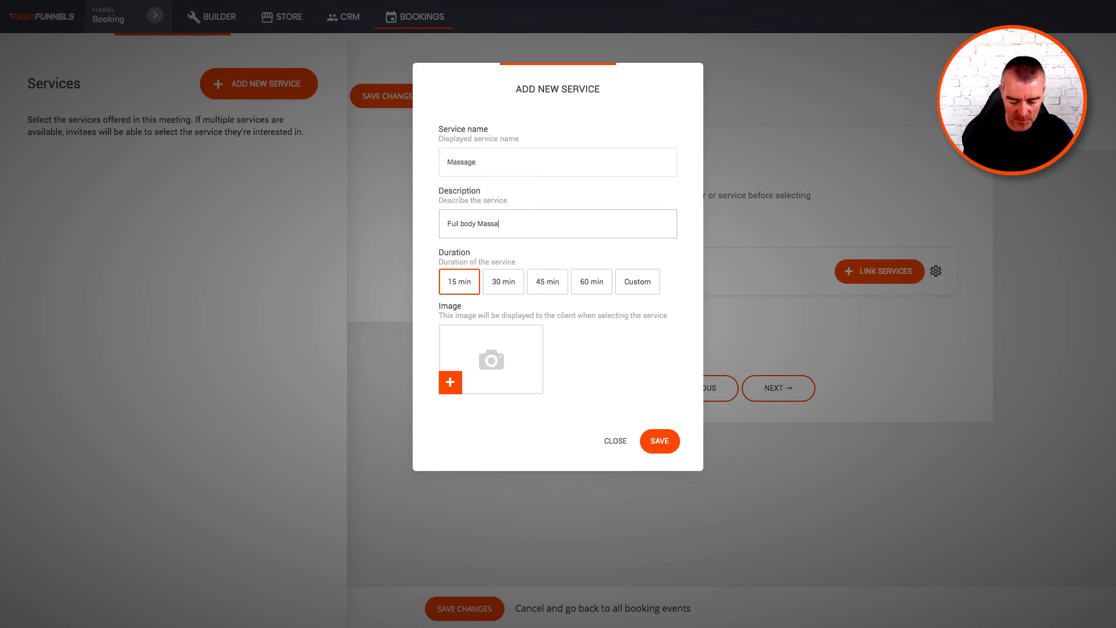
pyautogui.click(589, 282)
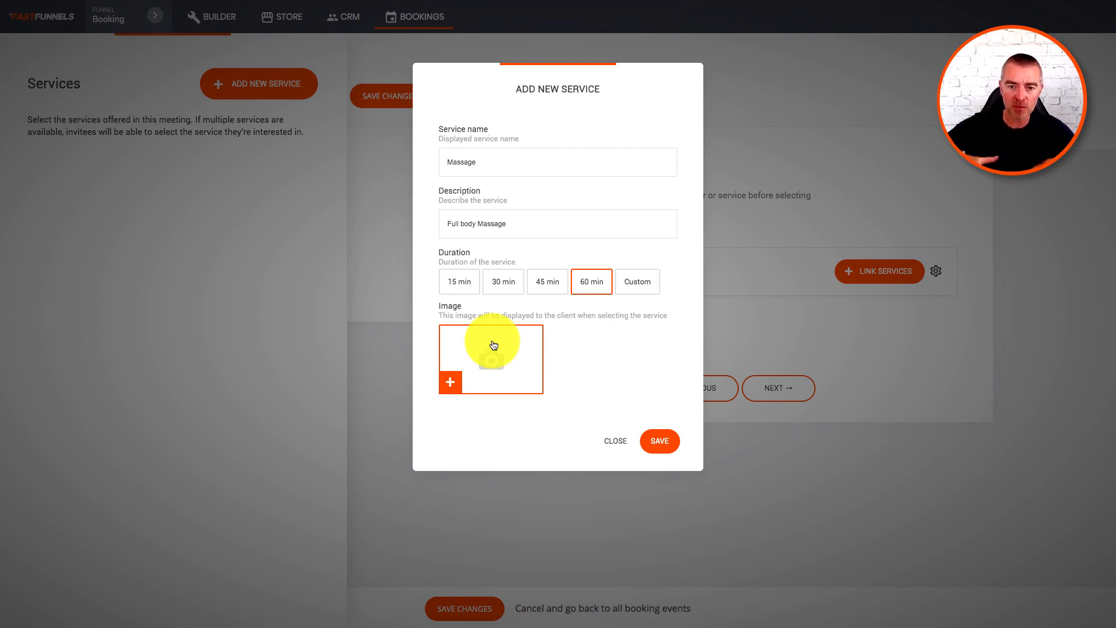
pyautogui.click(661, 441)
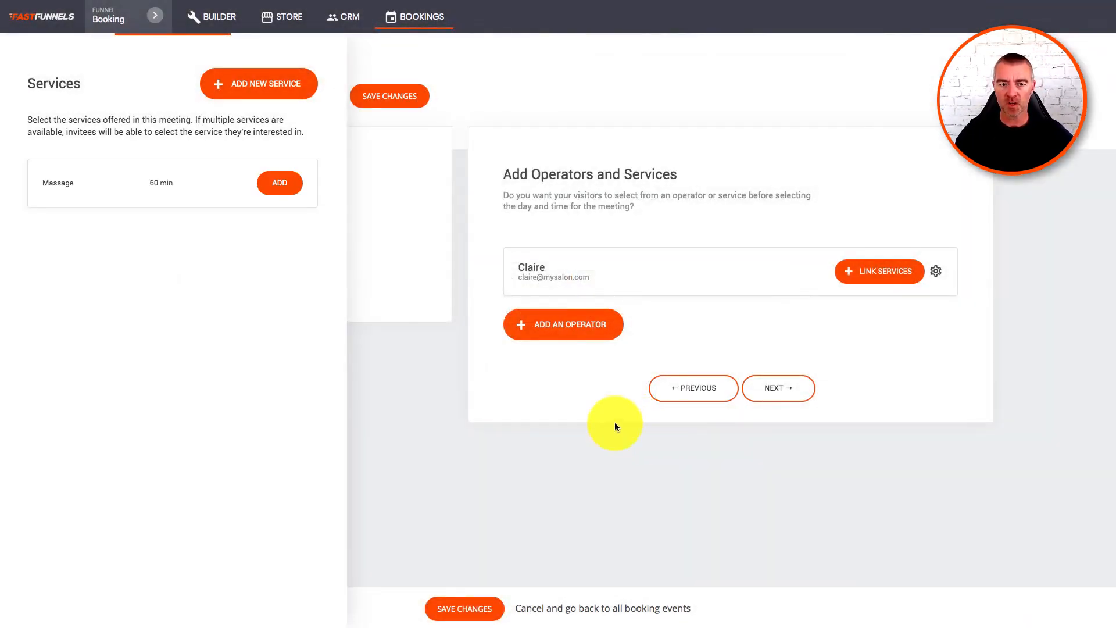
pyautogui.click(280, 184)
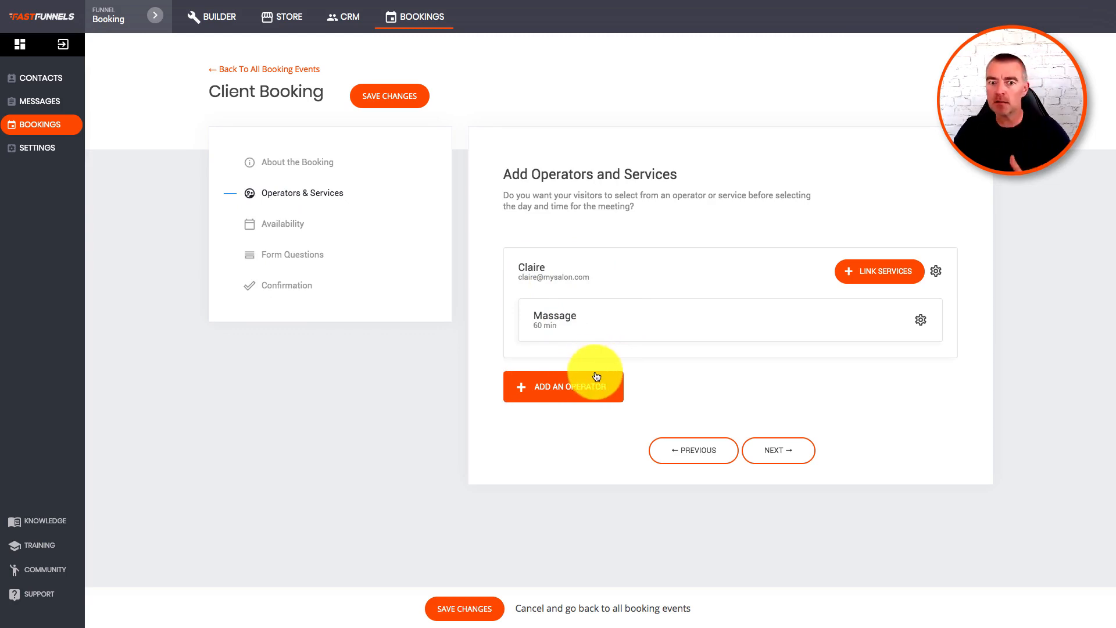
# Create a 60-minute 'Nails' service described as 'Nail care' and link it to the operator.
pyautogui.click(863, 270)
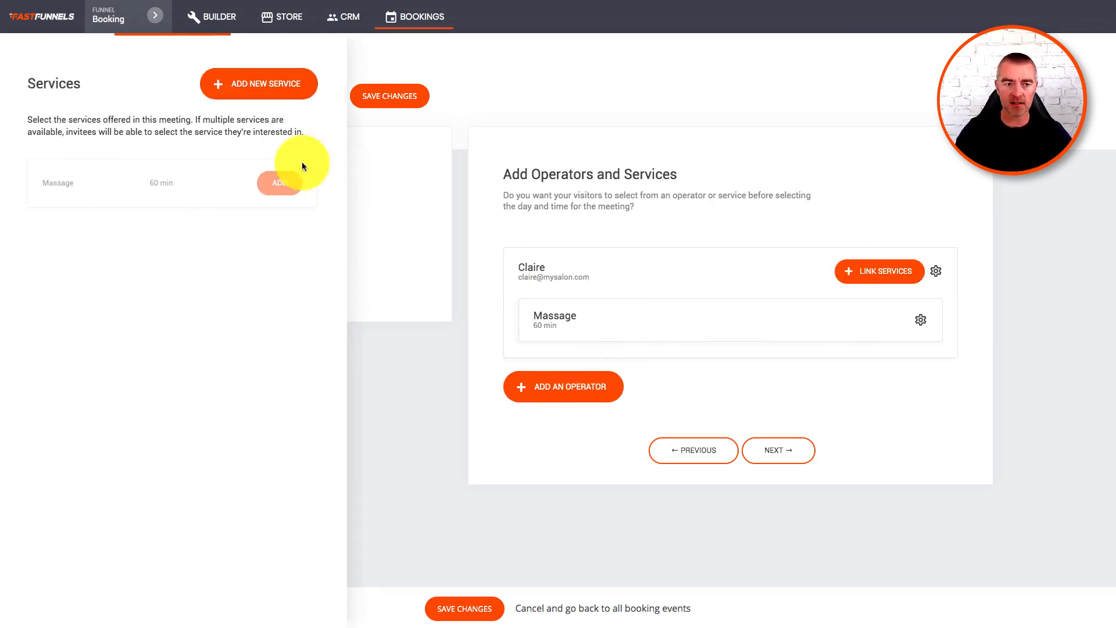
pyautogui.click(271, 86)
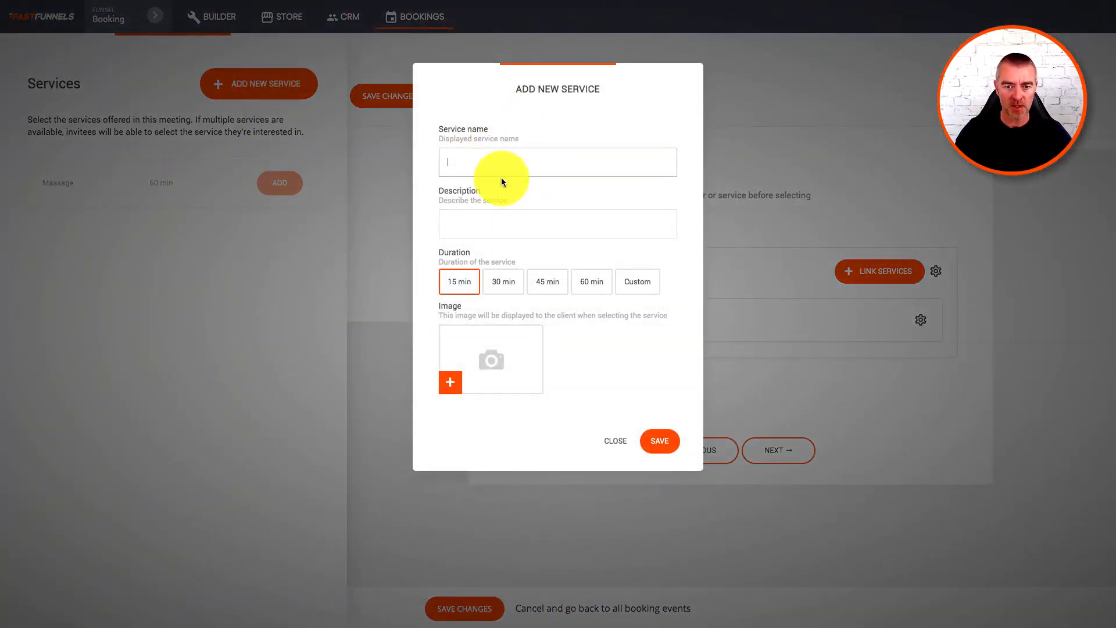
pyautogui.write('Nails')
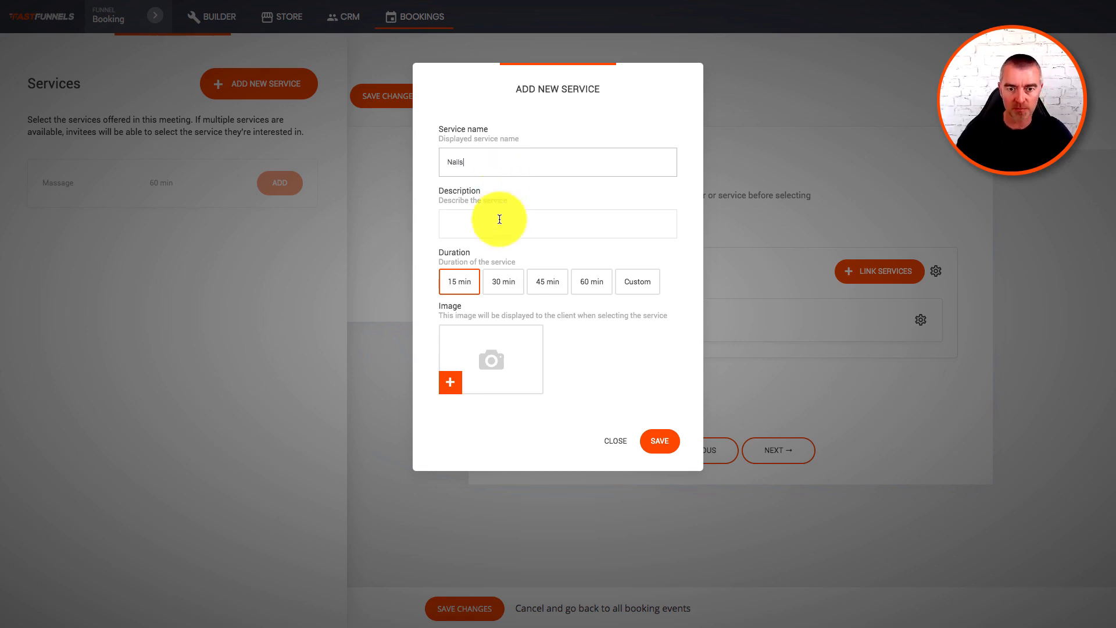
pyautogui.click(496, 231)
pyautogui.write('Nai')
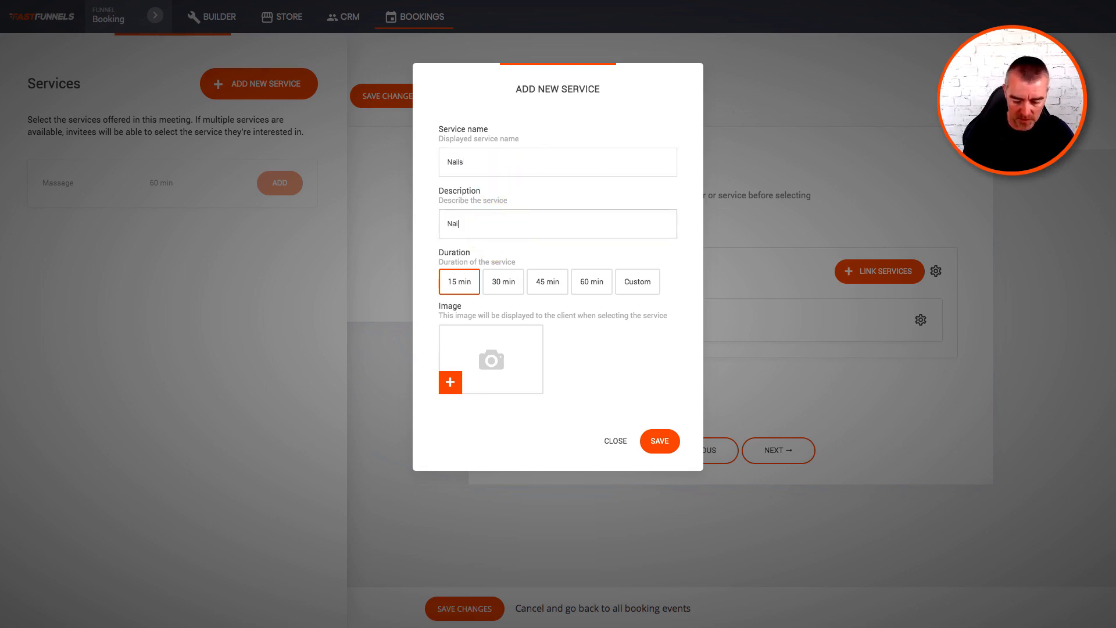
pyautogui.write('l care')
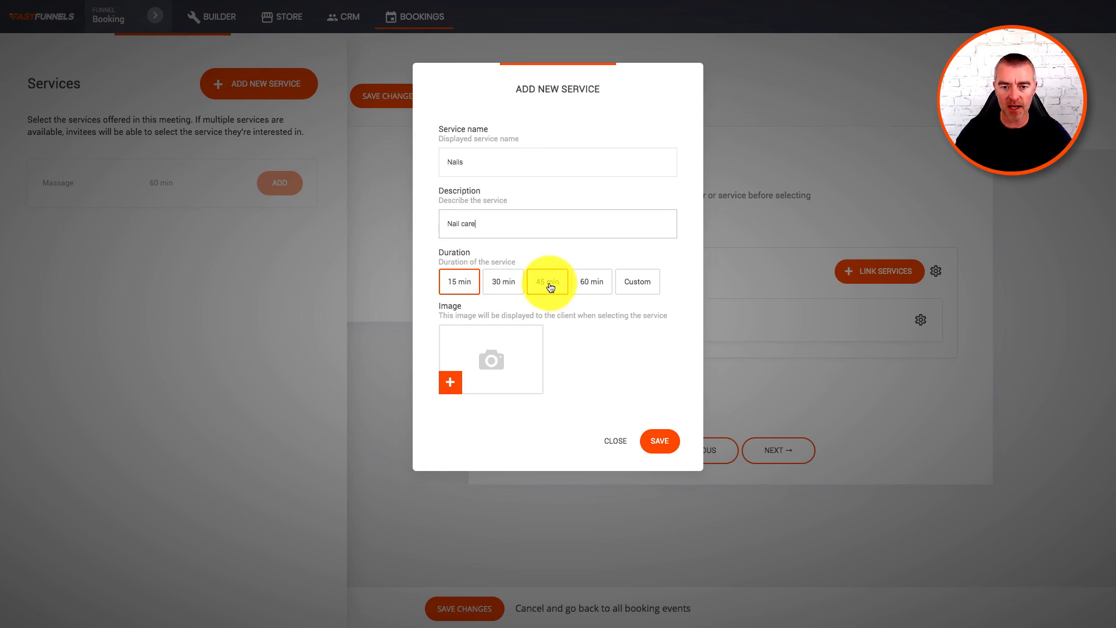
pyautogui.click(580, 281)
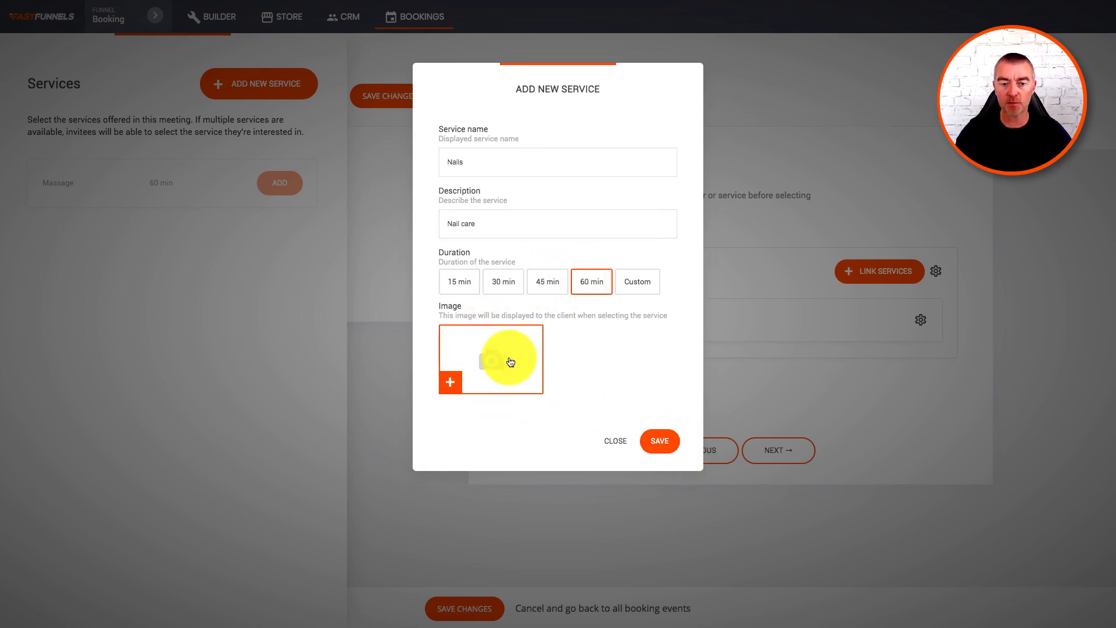
pyautogui.click(659, 442)
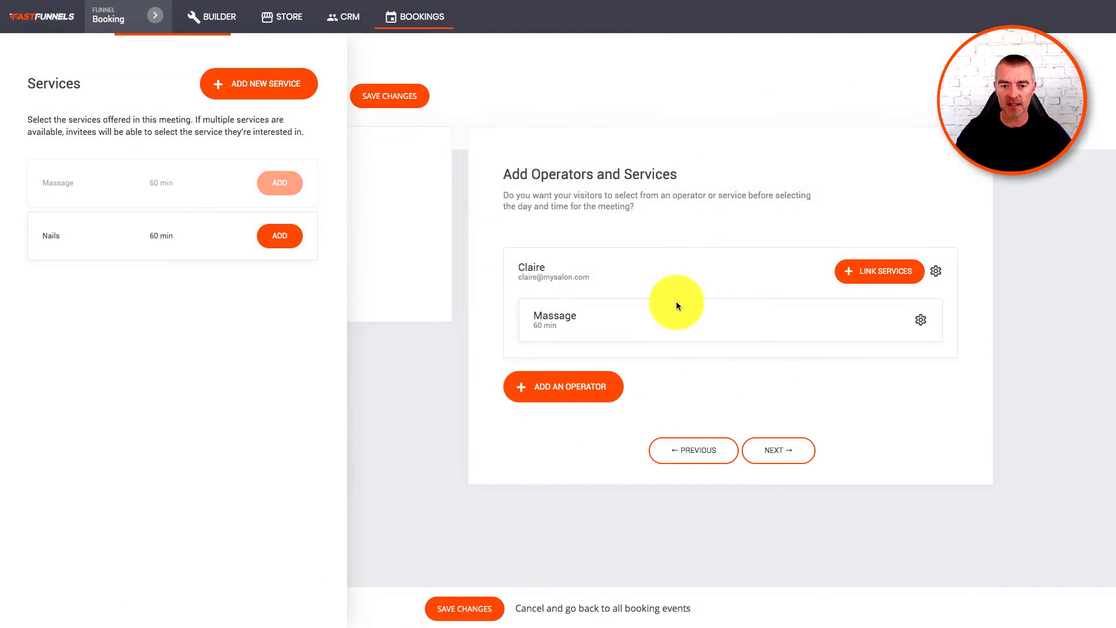
pyautogui.click(284, 239)
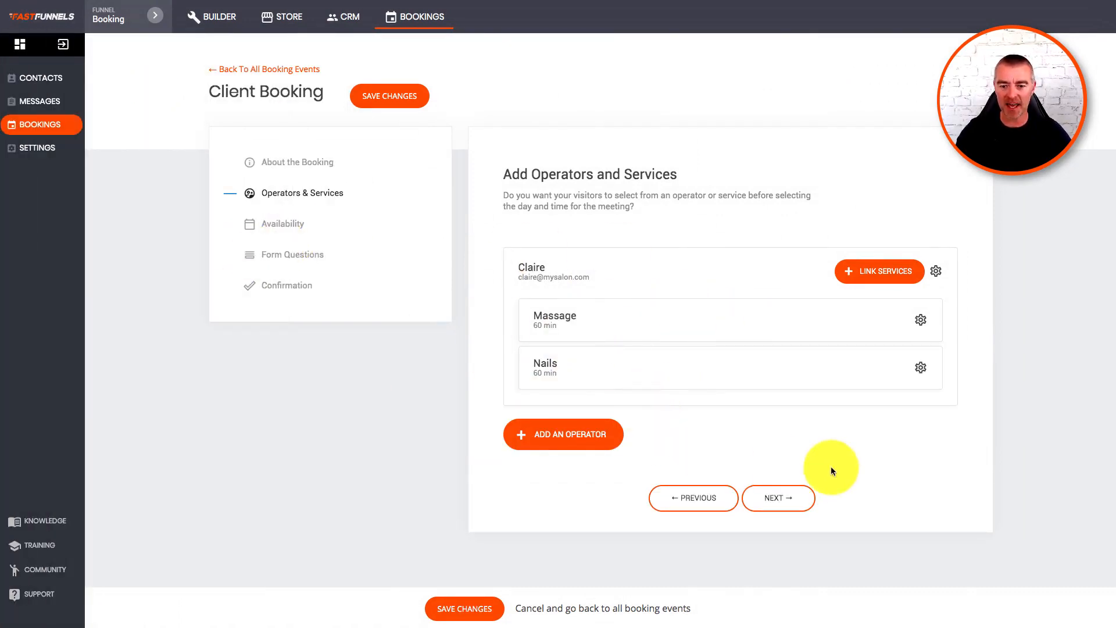
# Advance past Operators & Services and Availability to the Form Questions step.
pyautogui.click(794, 497)
pyautogui.scroll(-1, 730, 326)
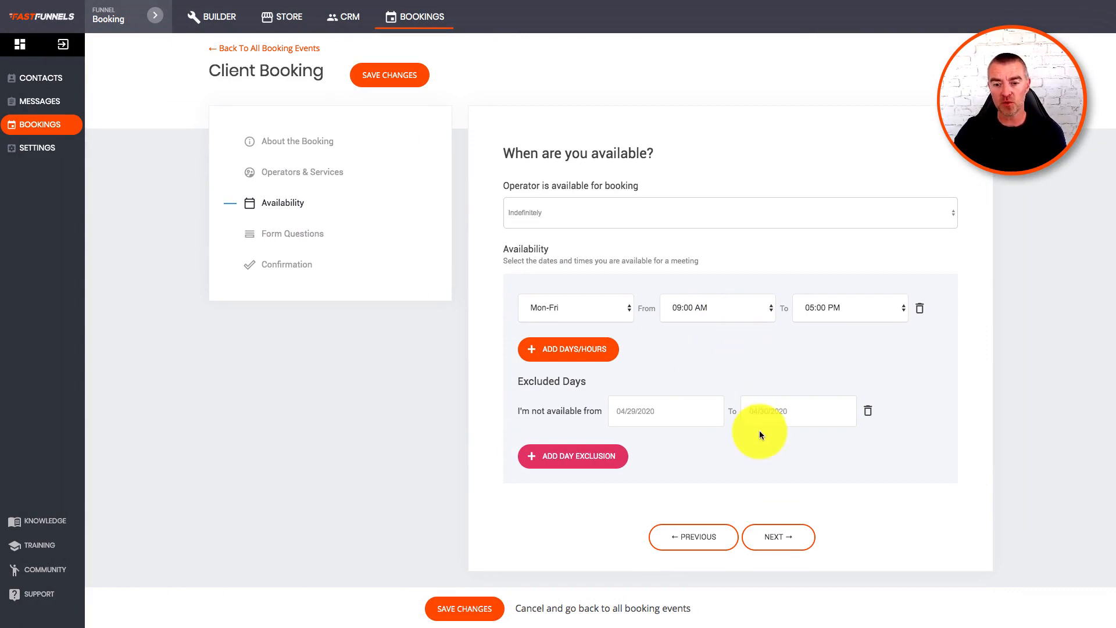
pyautogui.click(783, 539)
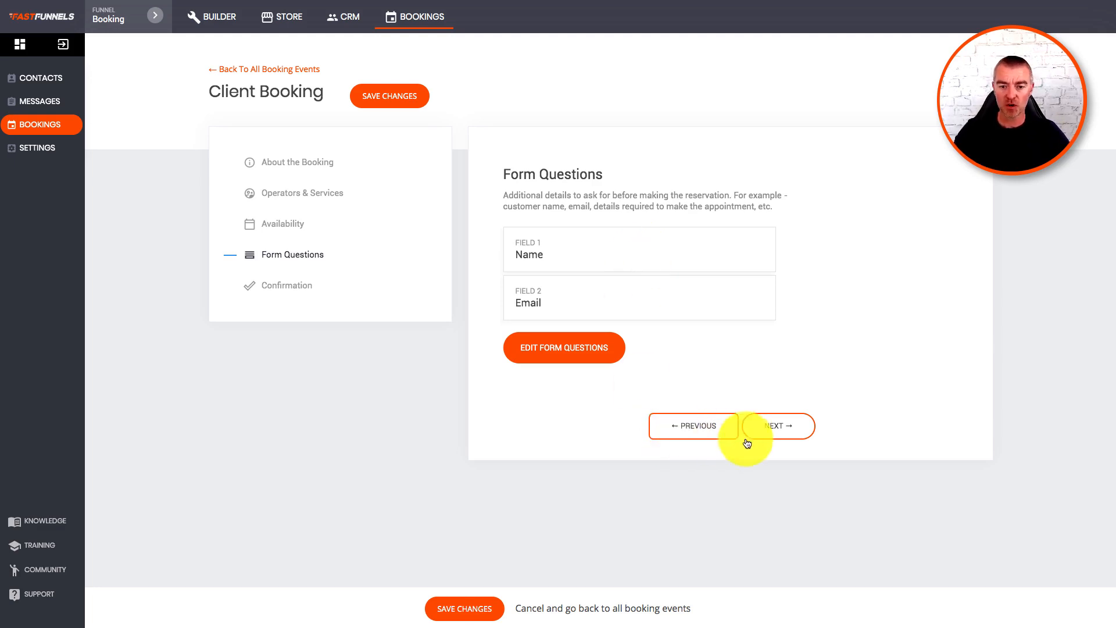
# Set the confirmation header to 'Thank you for your booking, we will confirm by telephone'.
pyautogui.click(775, 430)
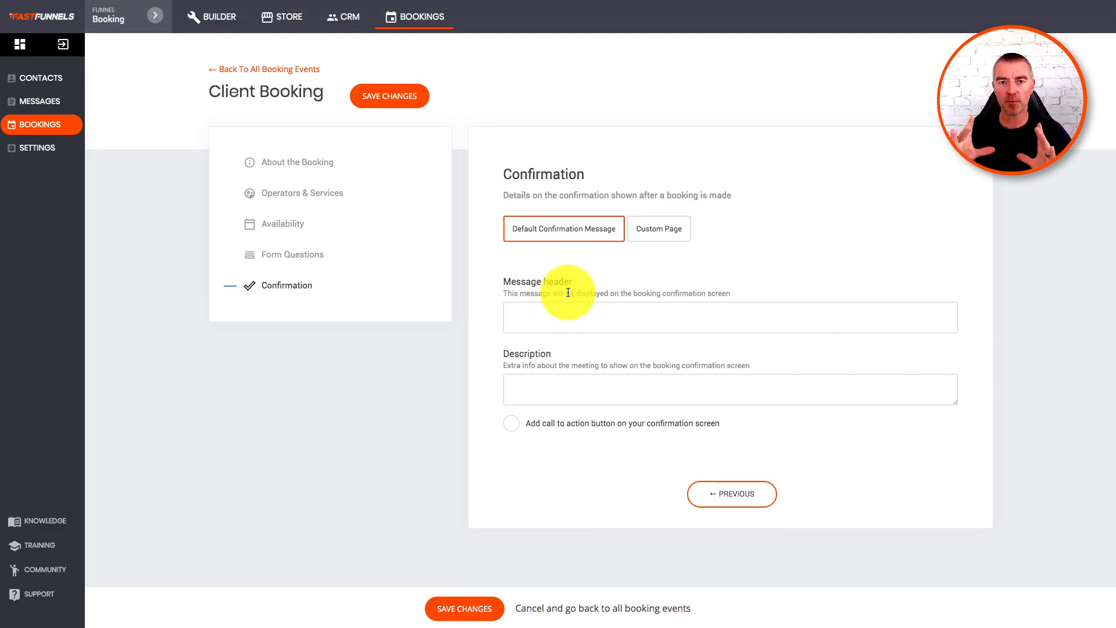
pyautogui.click(550, 314)
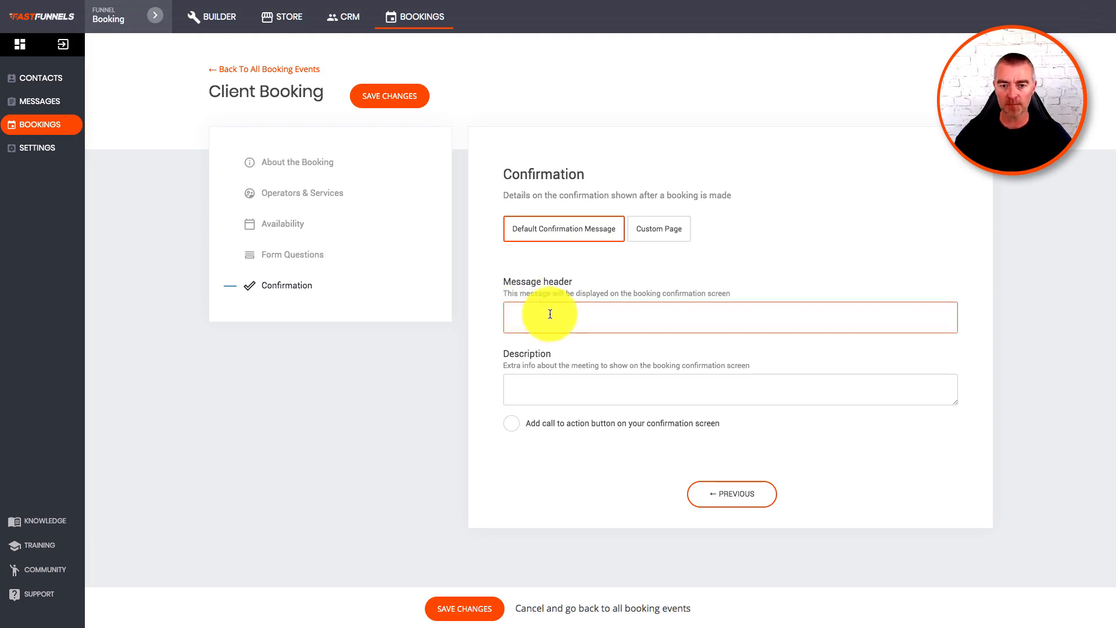
pyautogui.write('Th')
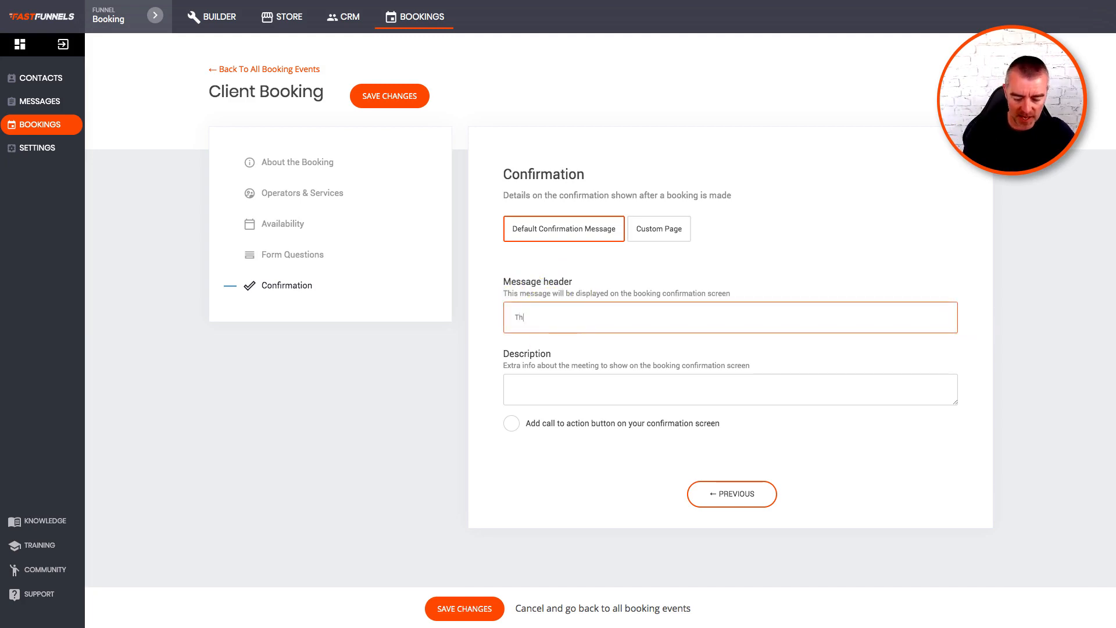
pyautogui.write('ank you for your bo')
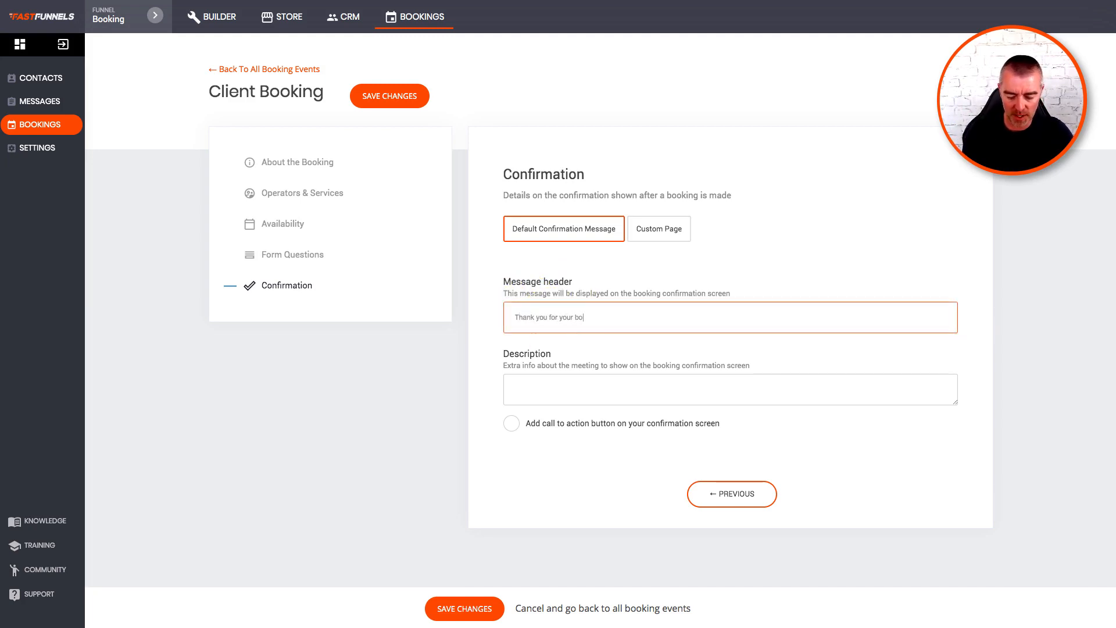
pyautogui.write('oking, w')
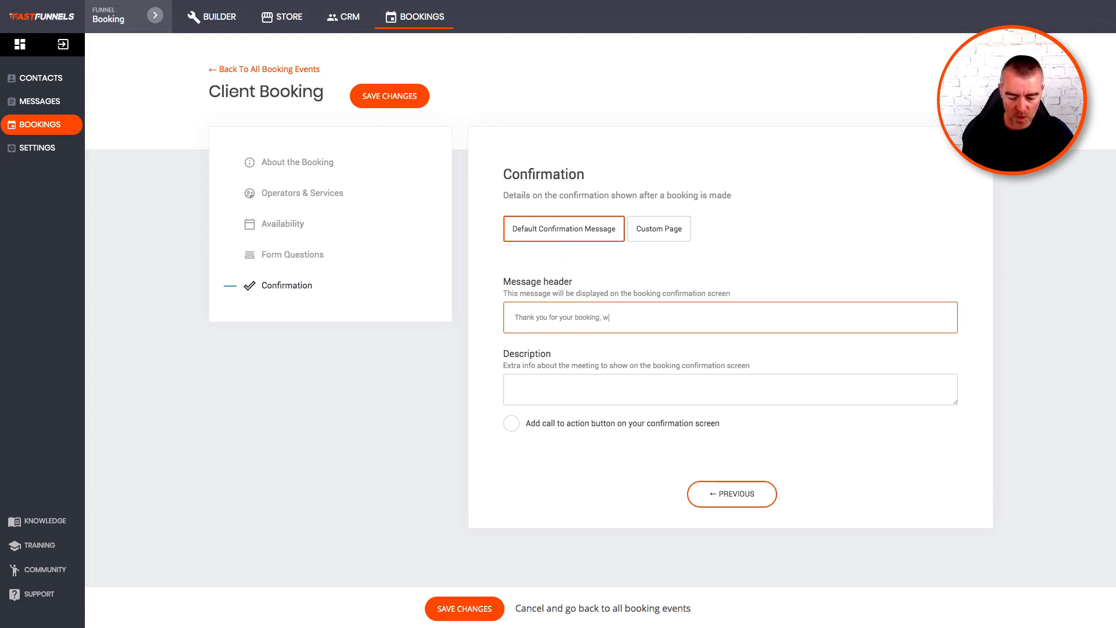
pyautogui.write('e will confoirm by')
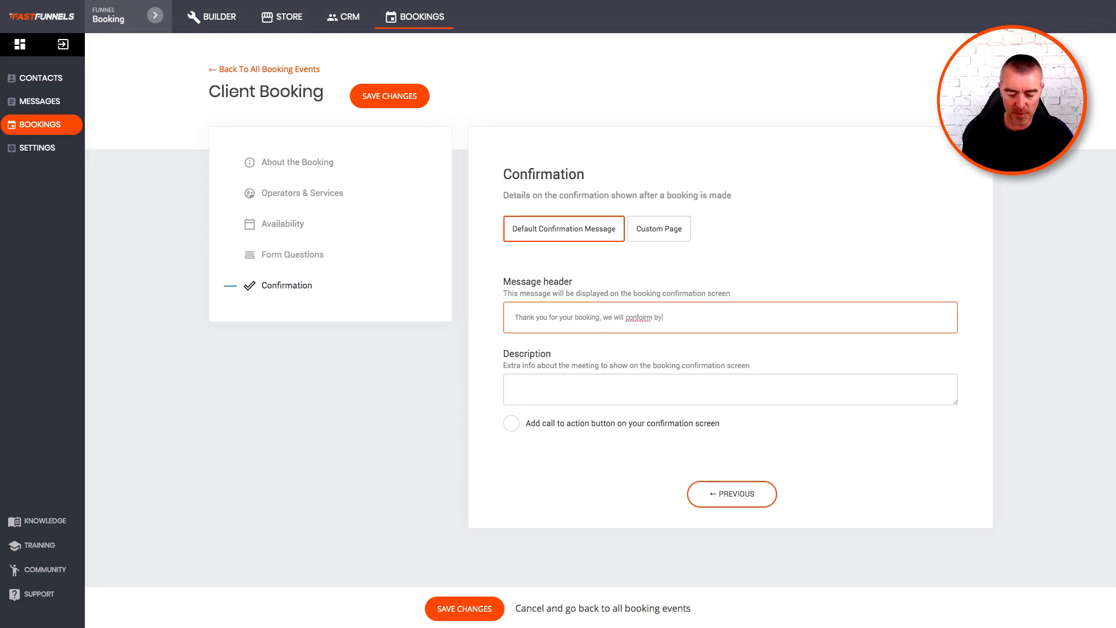
pyautogui.write(' telephone')
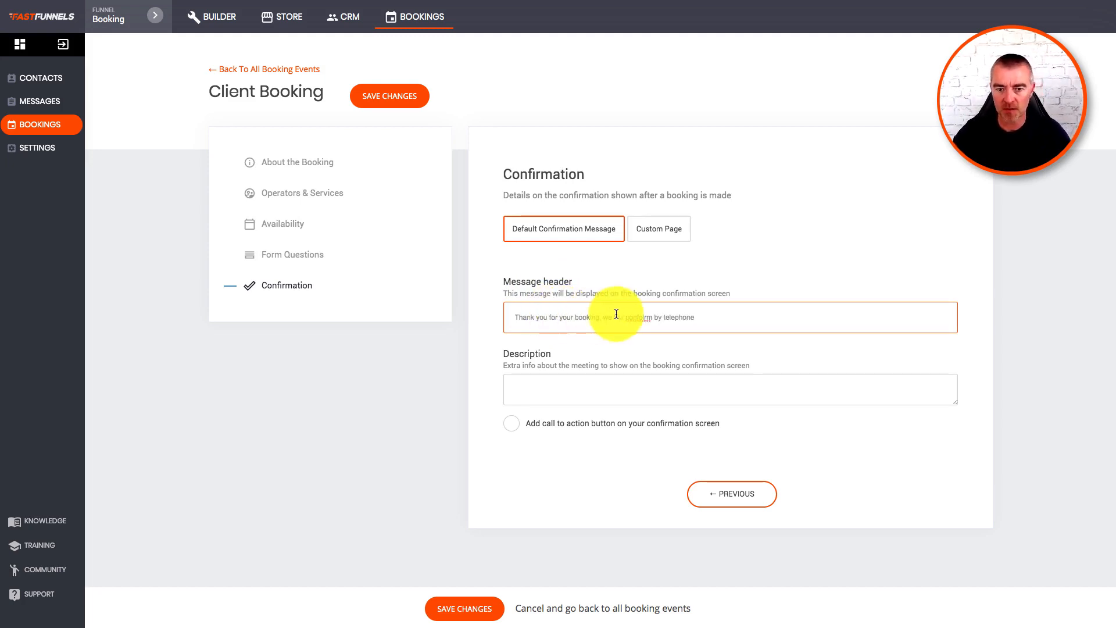
pyautogui.rightClick(638, 317)
pyautogui.click(665, 326)
# Add the description 'Please ensure you arrive 5 minutes early' and switch confirmation to Custom Page.
pyautogui.click(586, 395)
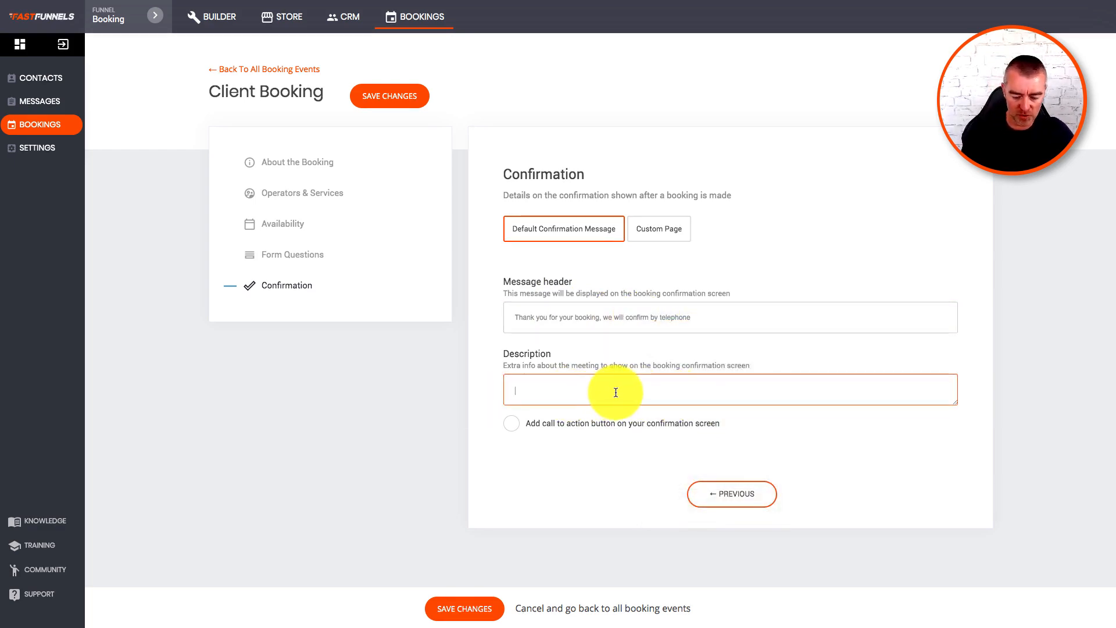
pyautogui.write('Pleas')
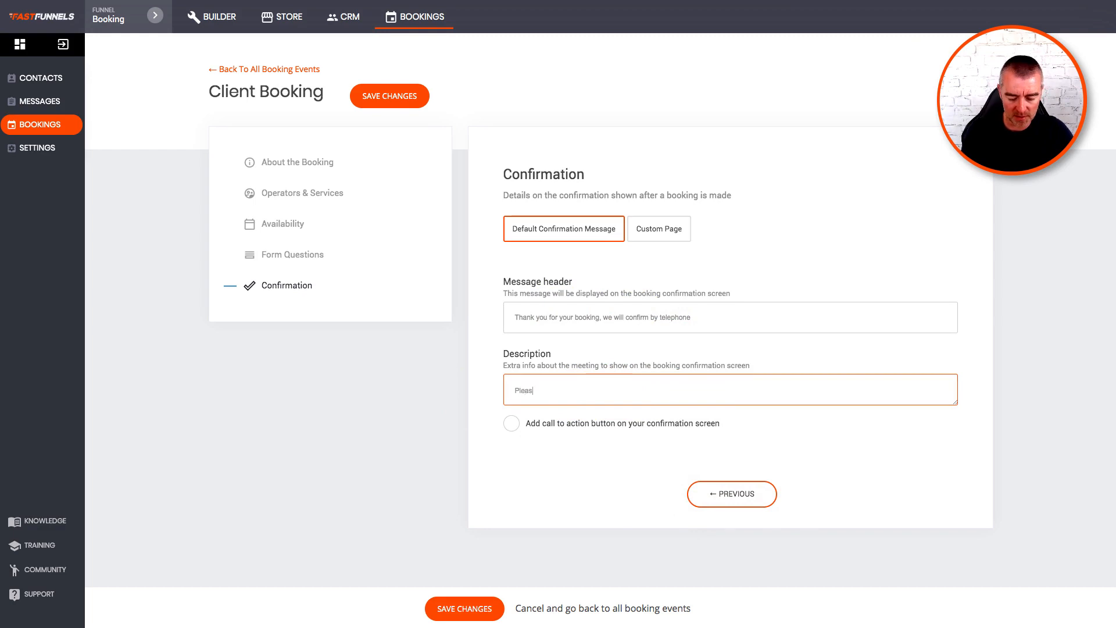
pyautogui.write('e ensure you arr')
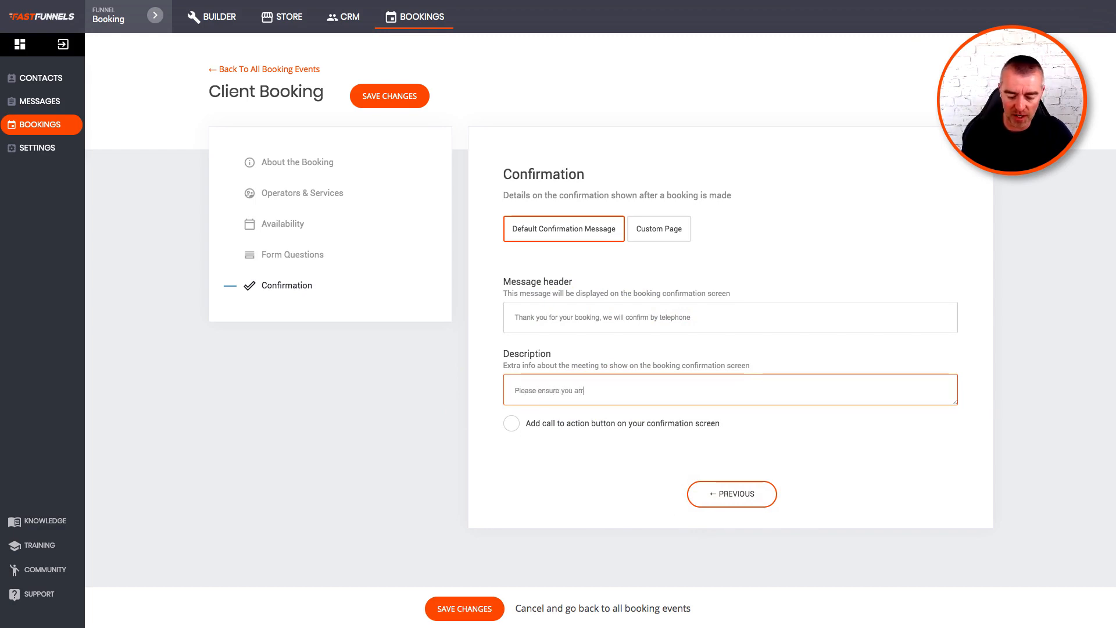
pyautogui.write('ive 5 minut')
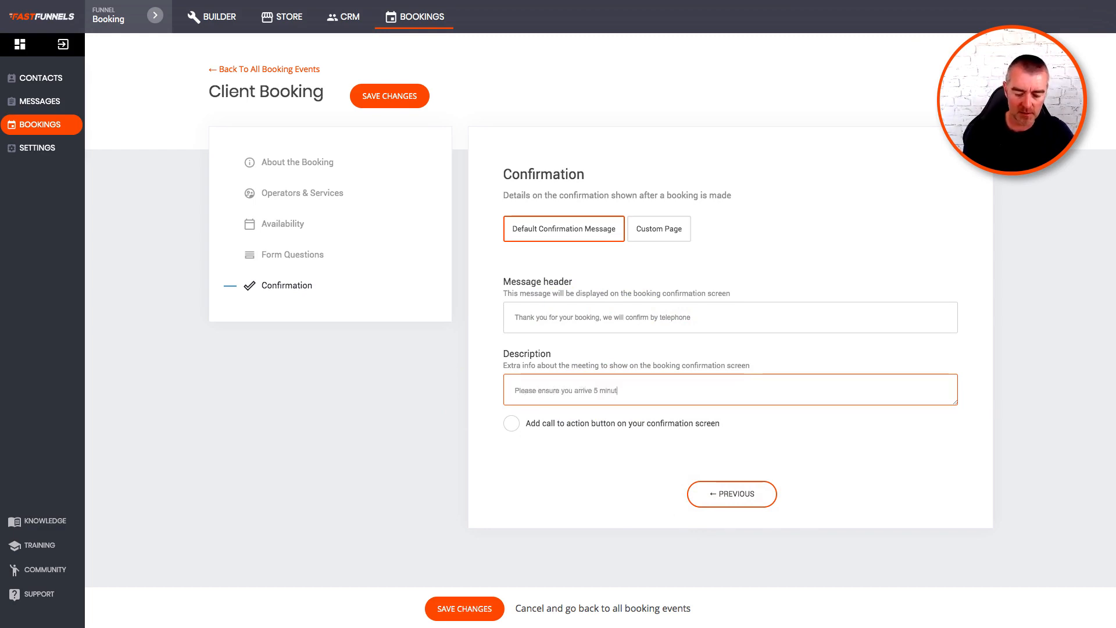
pyautogui.write('es ear')
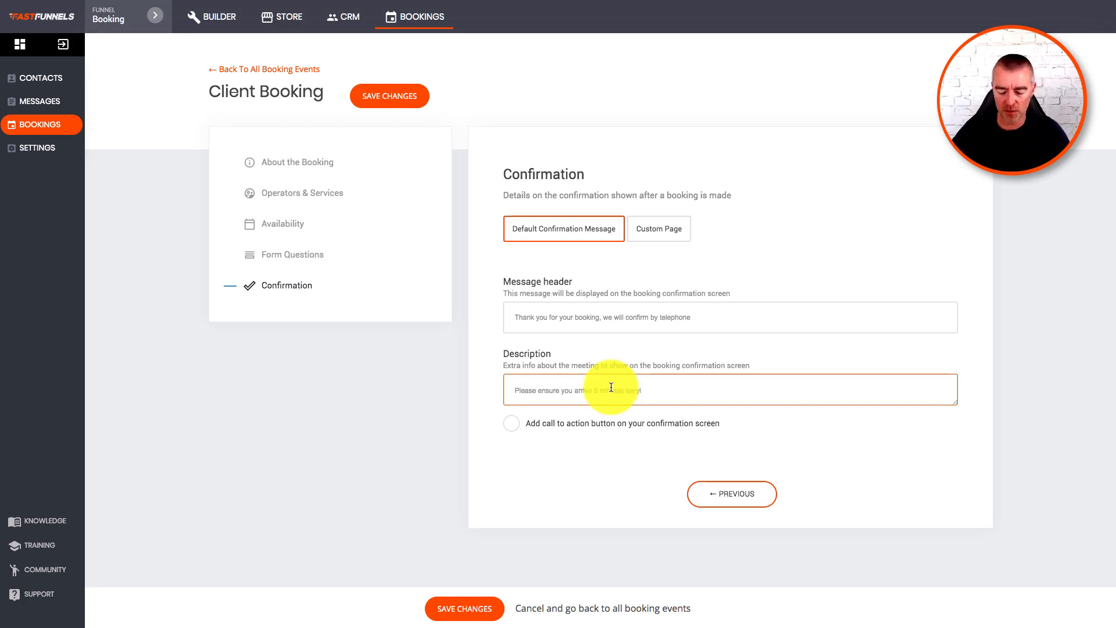
pyautogui.rightClick(636, 392)
pyautogui.click(657, 396)
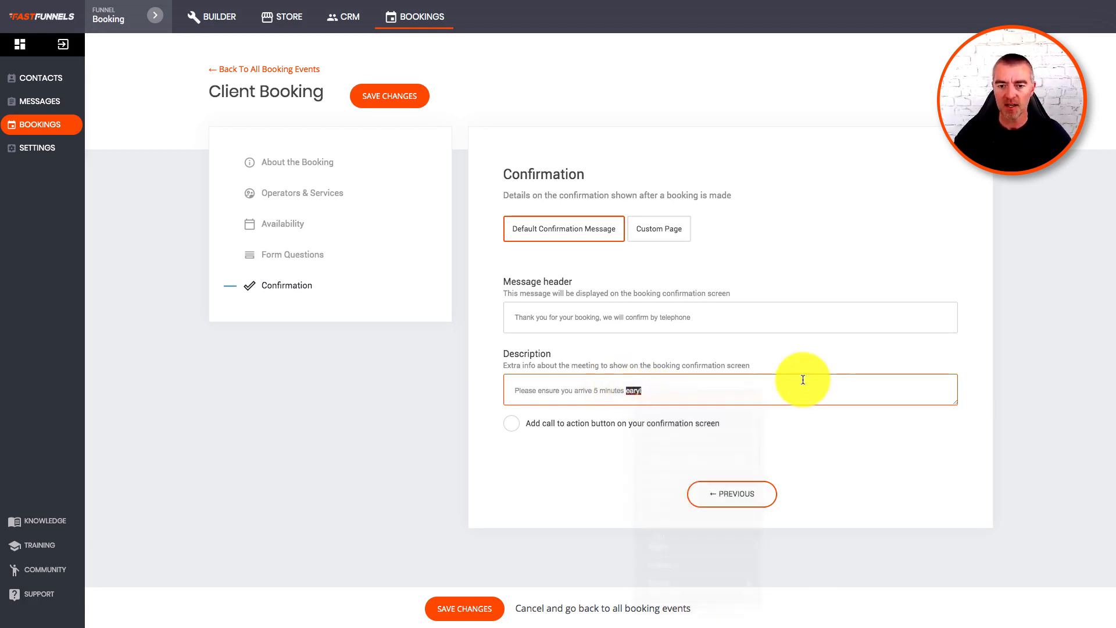
pyautogui.click(679, 230)
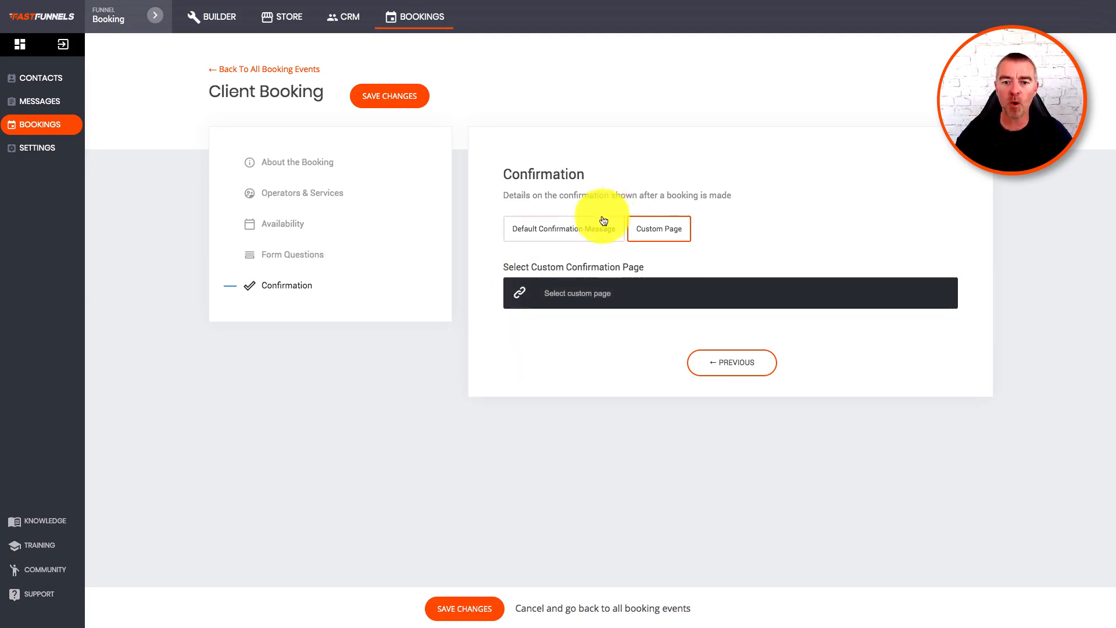
# Switch the Client Booking confirmation to the Default Confirmation Message.
pyautogui.click(519, 294)
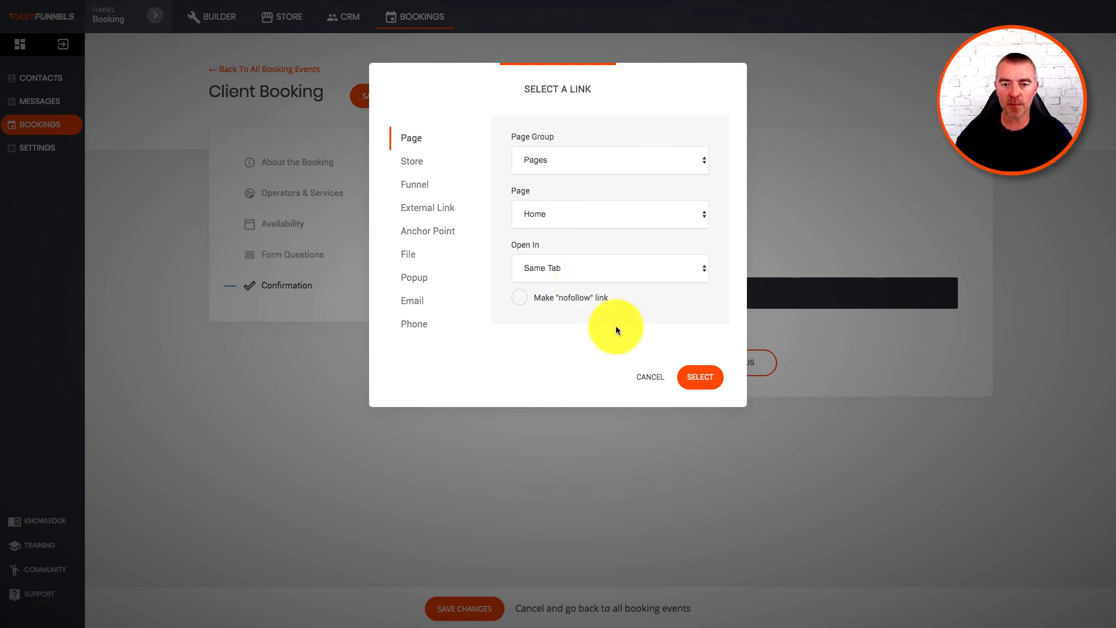
pyautogui.click(650, 377)
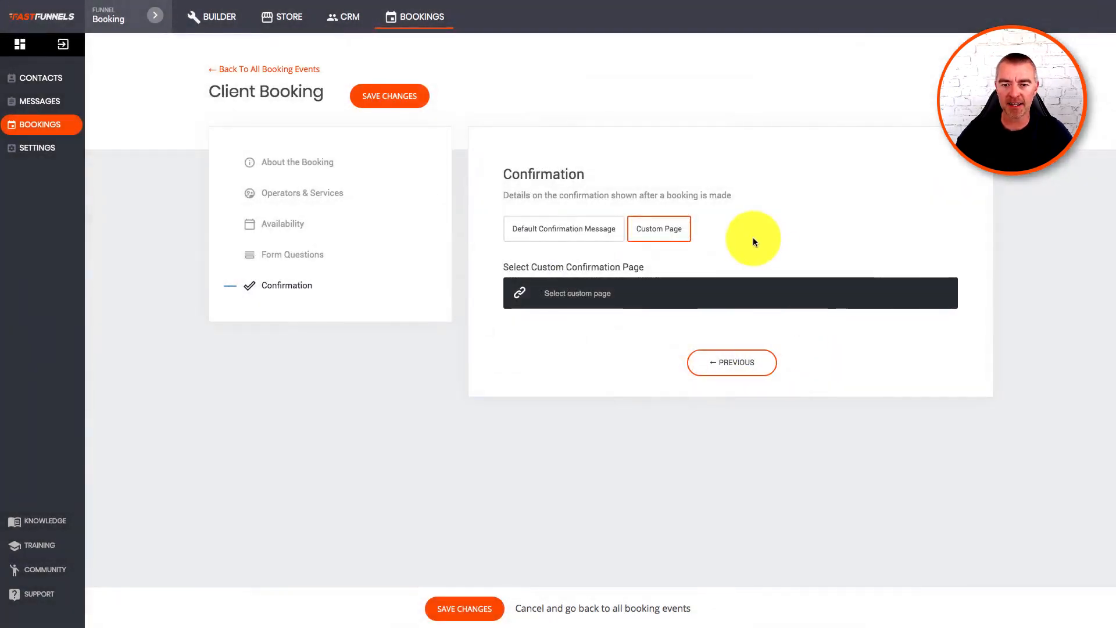
pyautogui.click(557, 239)
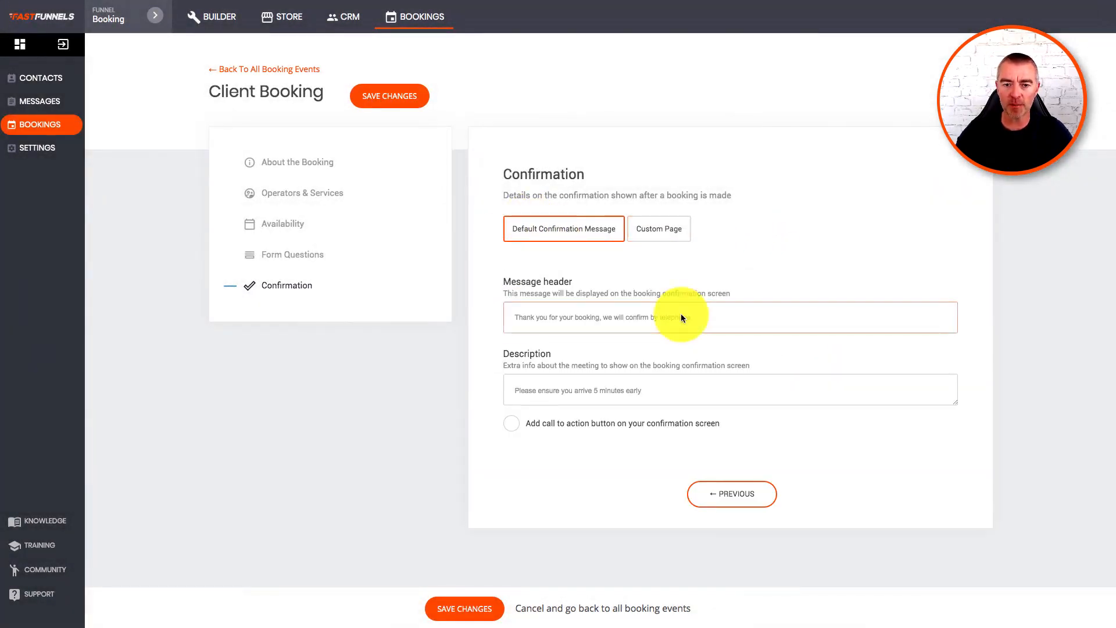
# Try a 'Map' call-to-action button, leave its link unset, then remove the button.
pyautogui.click(513, 425)
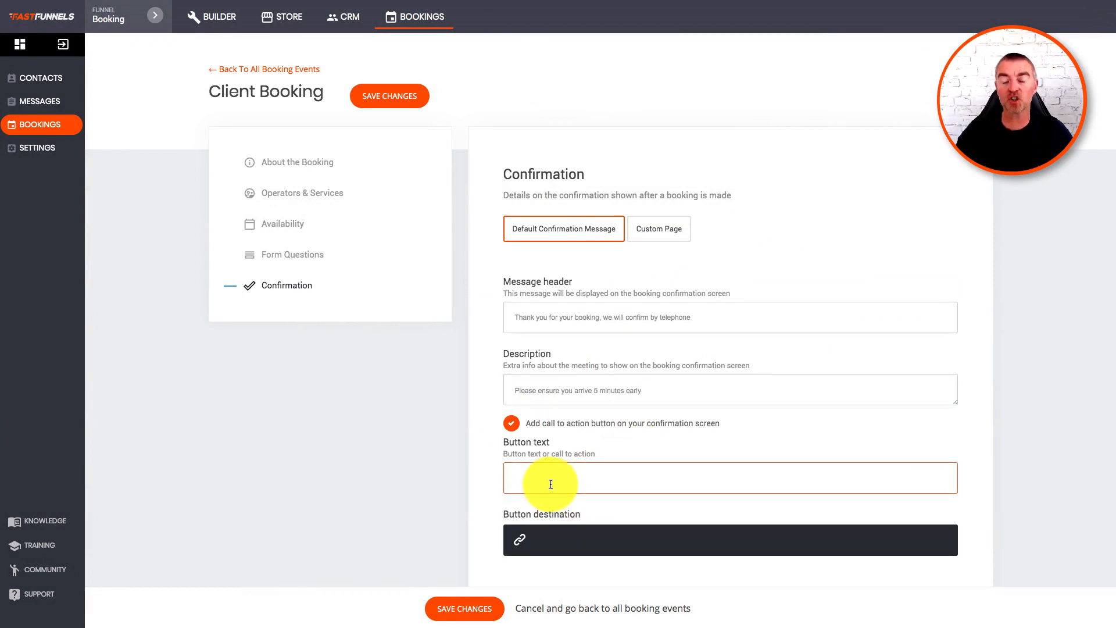
pyautogui.scroll(-2, 553, 488)
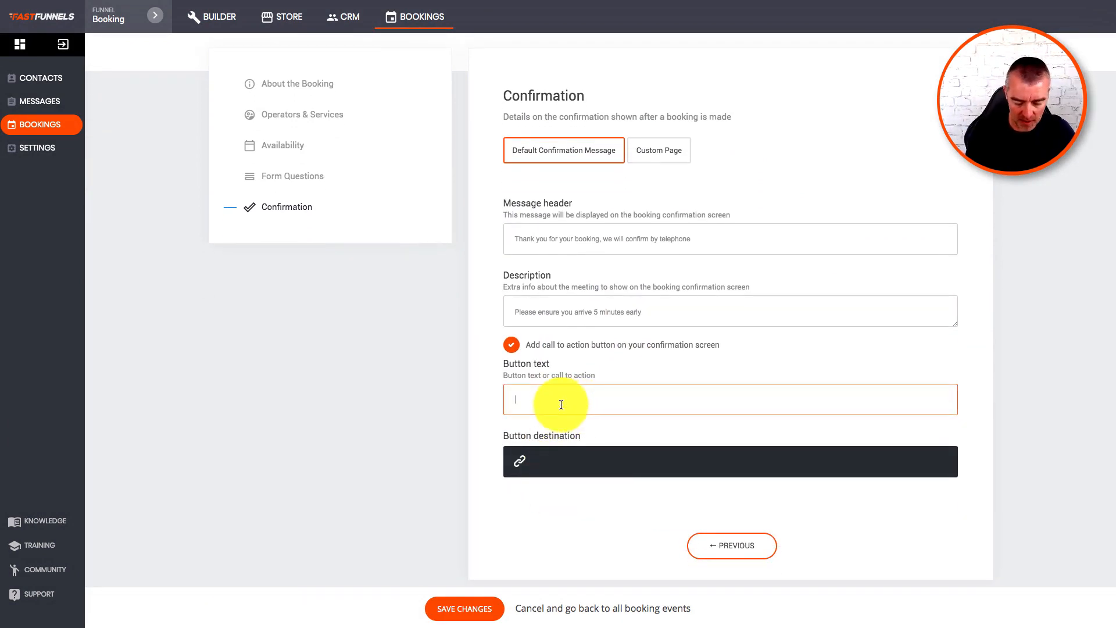
pyautogui.write('Map')
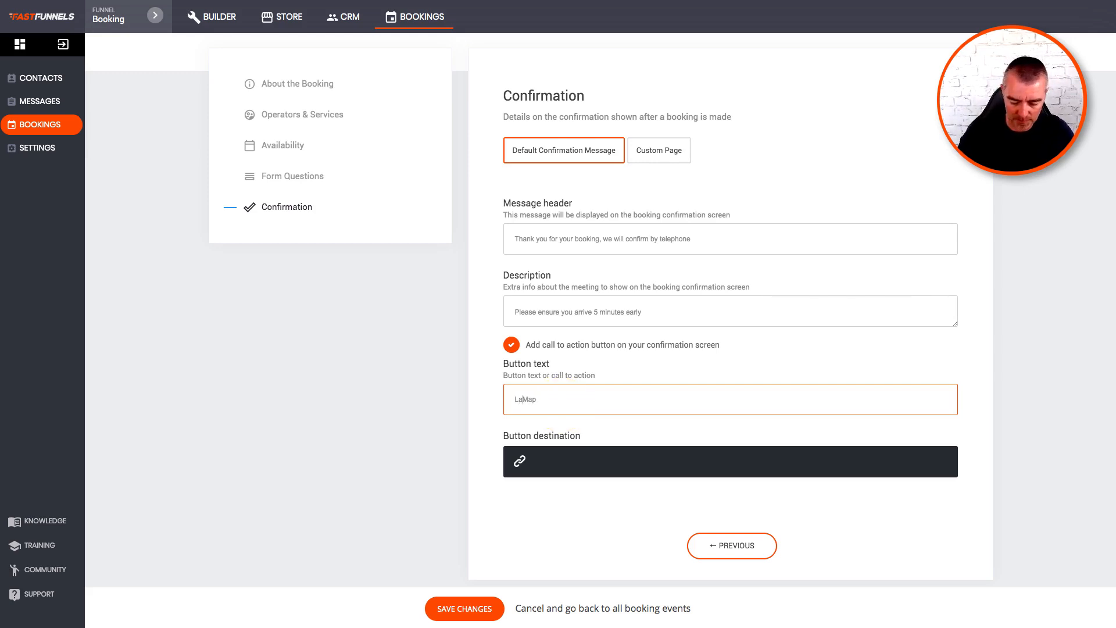
pyautogui.click(534, 457)
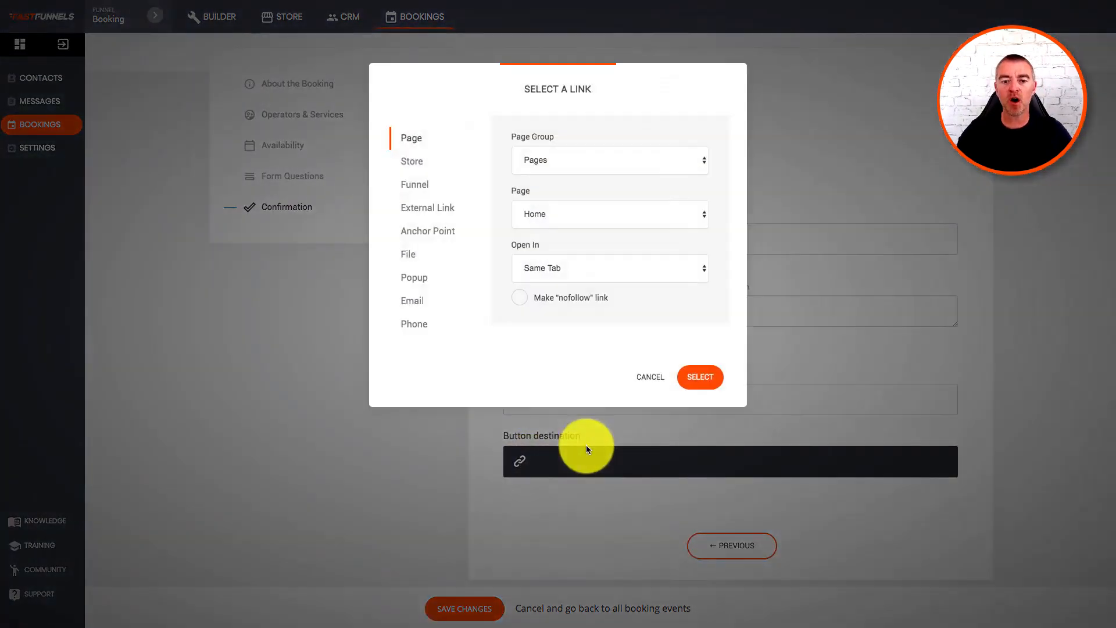
pyautogui.click(436, 208)
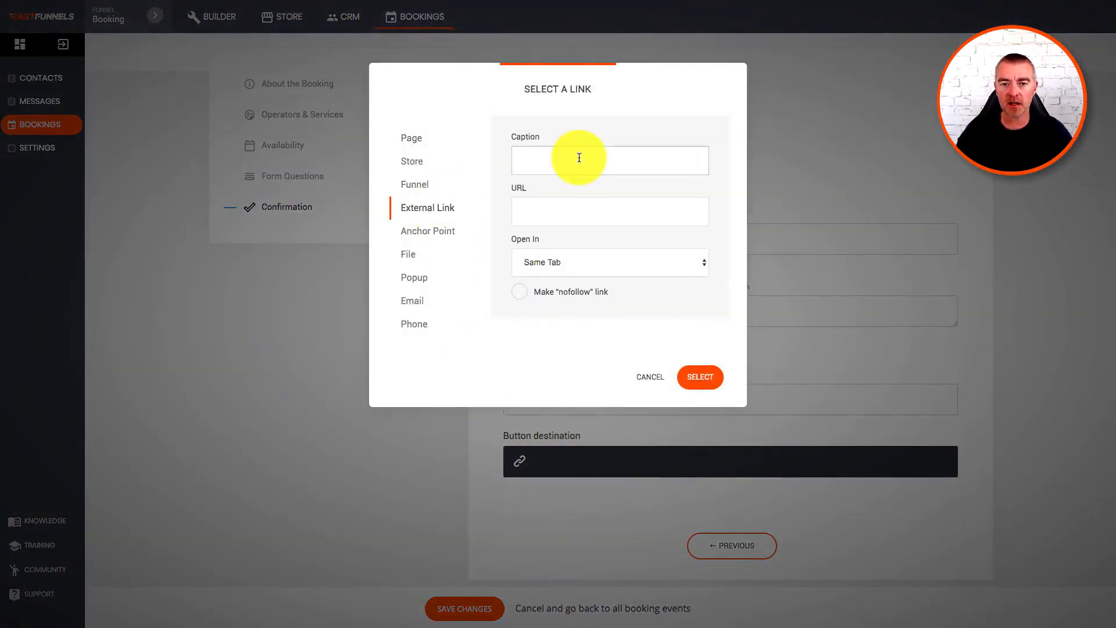
pyautogui.click(416, 143)
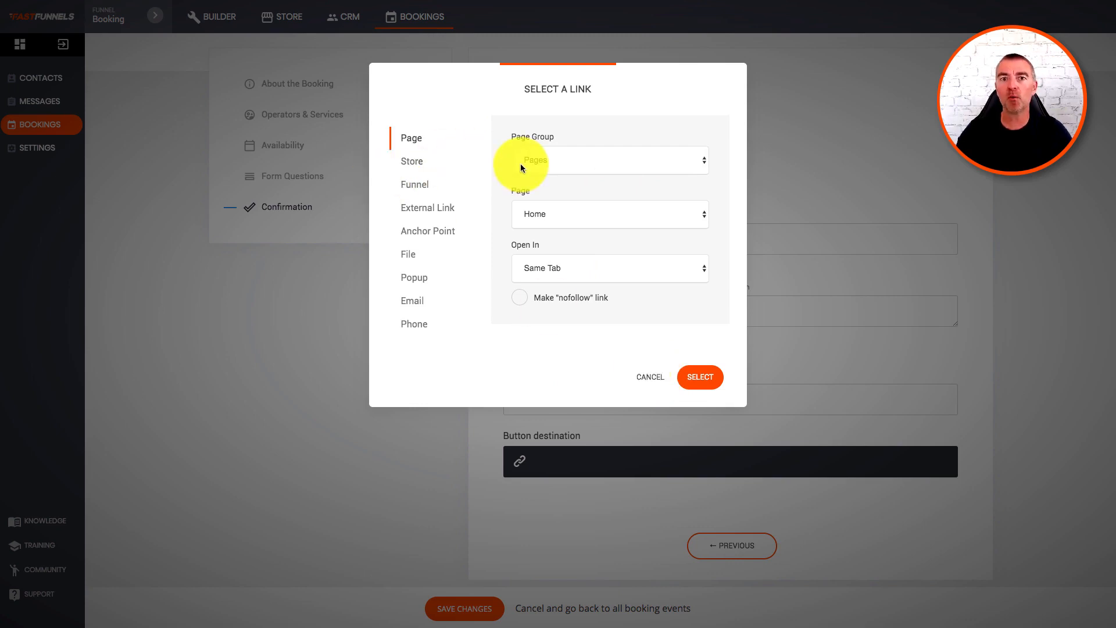
pyautogui.click(653, 379)
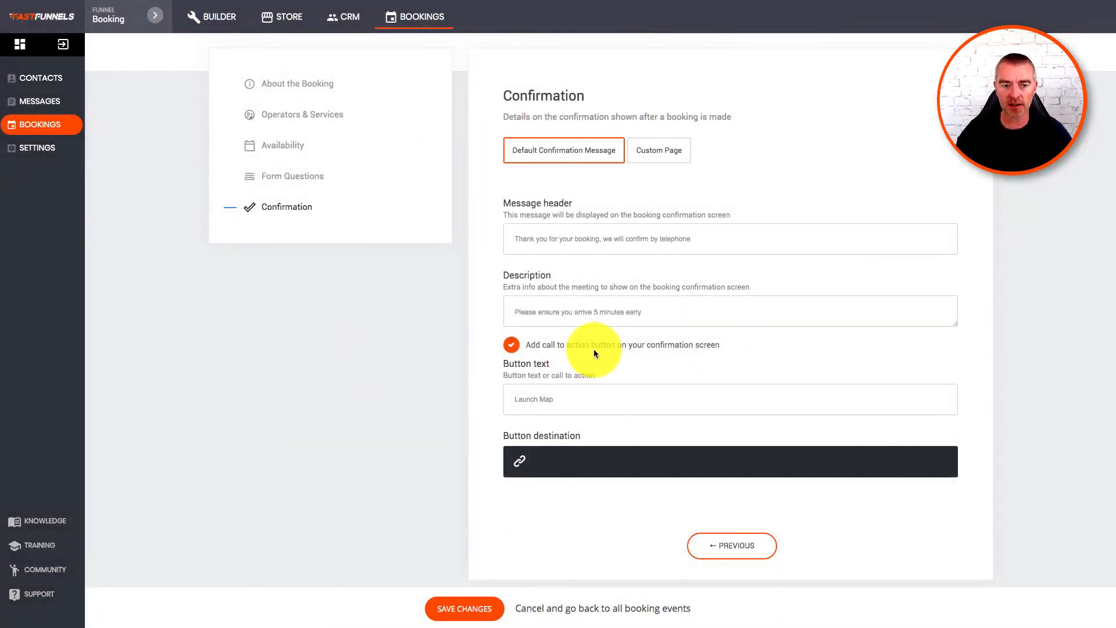
pyautogui.scroll(1, 588, 356)
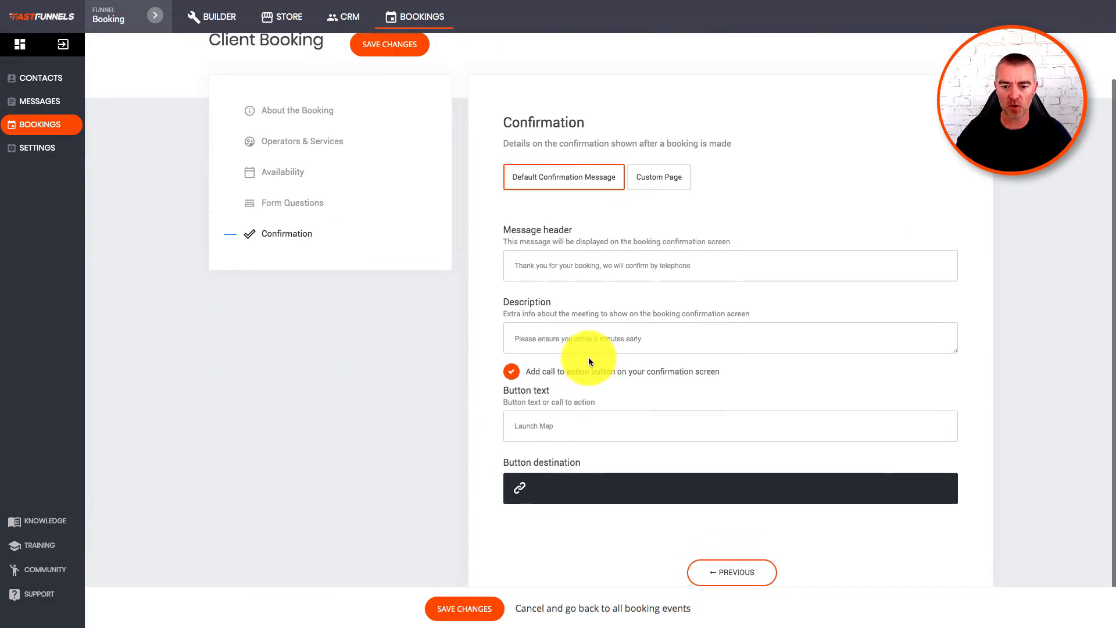
pyautogui.click(512, 373)
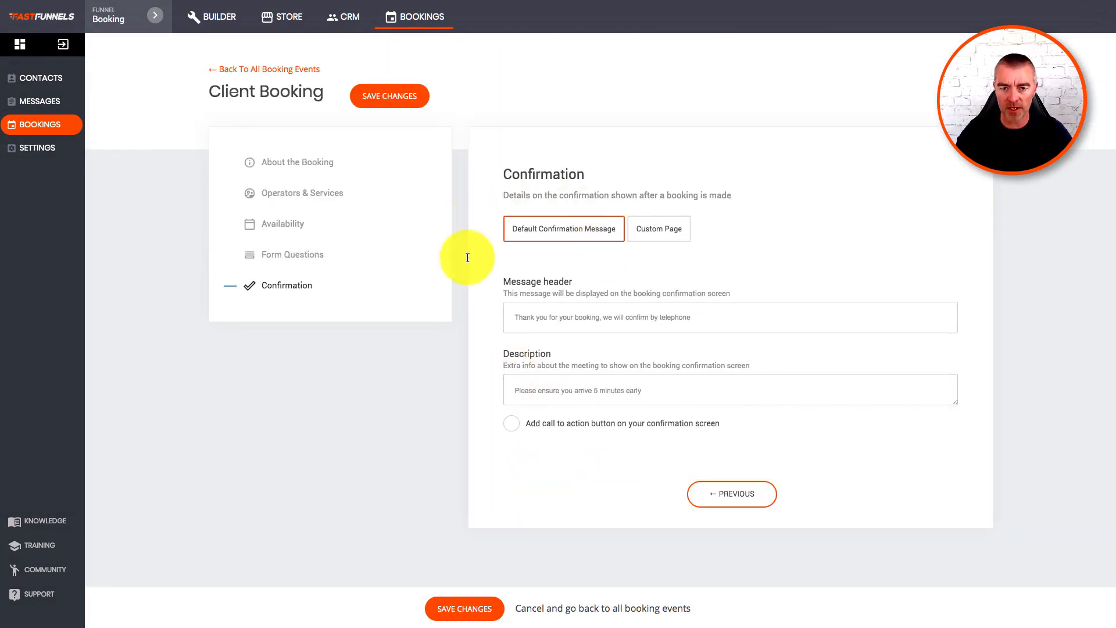
# Save the Client Booking event and return to the booking events list.
pyautogui.click(398, 96)
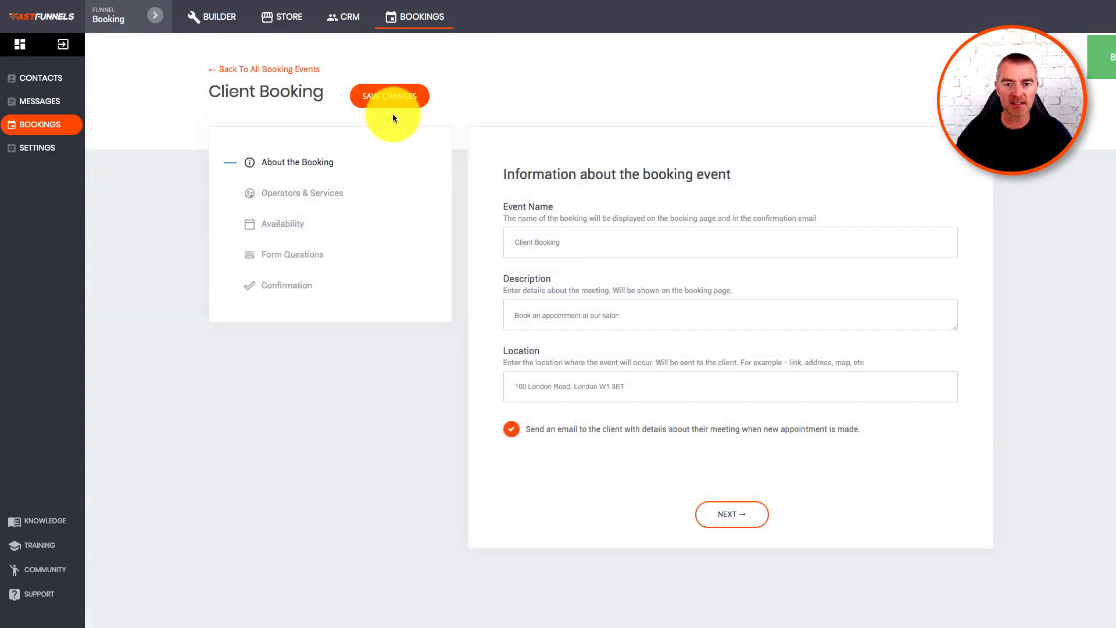
pyautogui.click(232, 71)
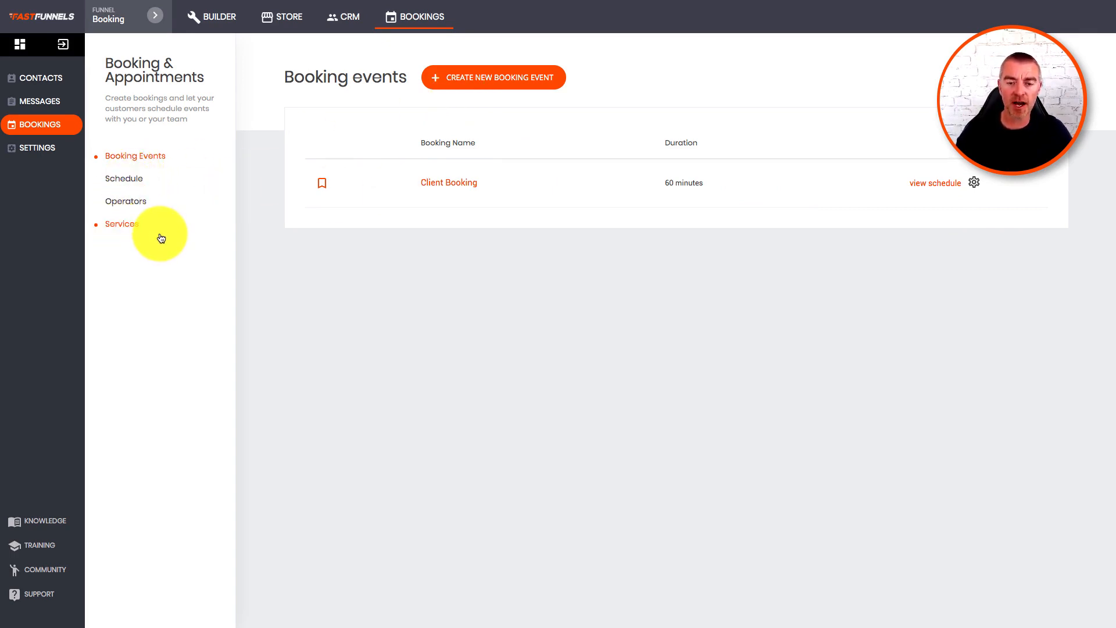
# Check the Schedule and Operators pages, ending on Services with Massage and Nails.
pyautogui.click(122, 182)
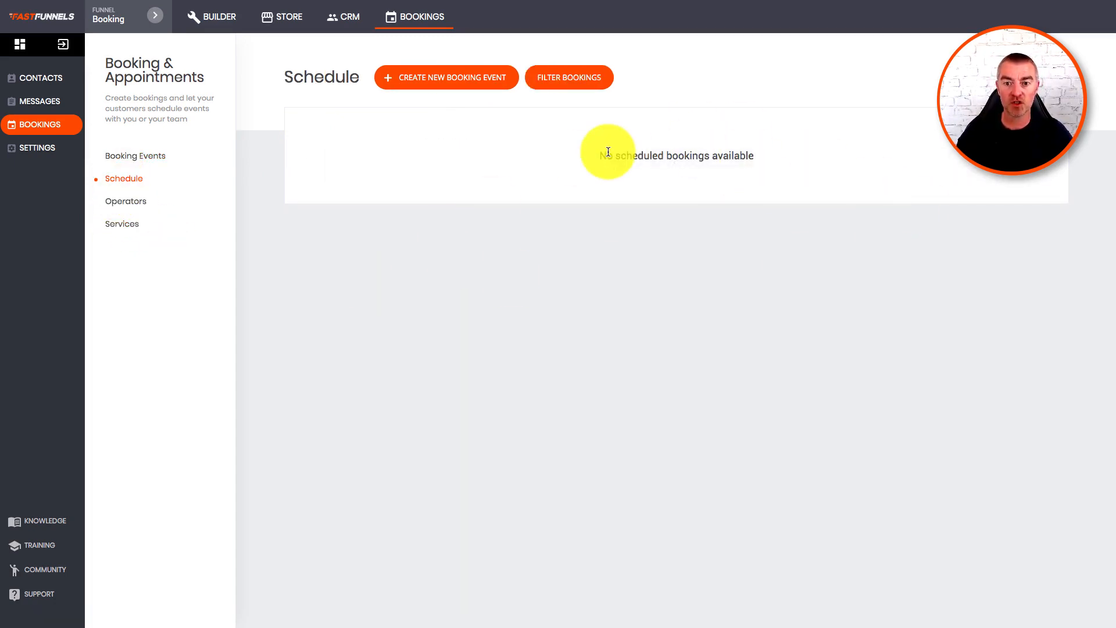
pyautogui.click(122, 202)
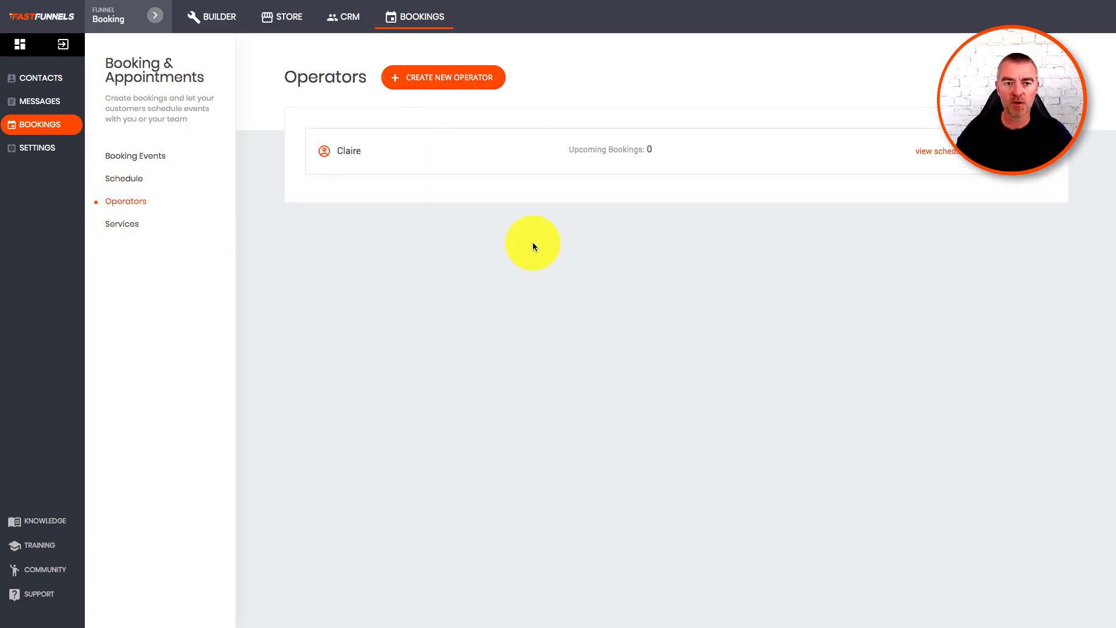
pyautogui.click(122, 223)
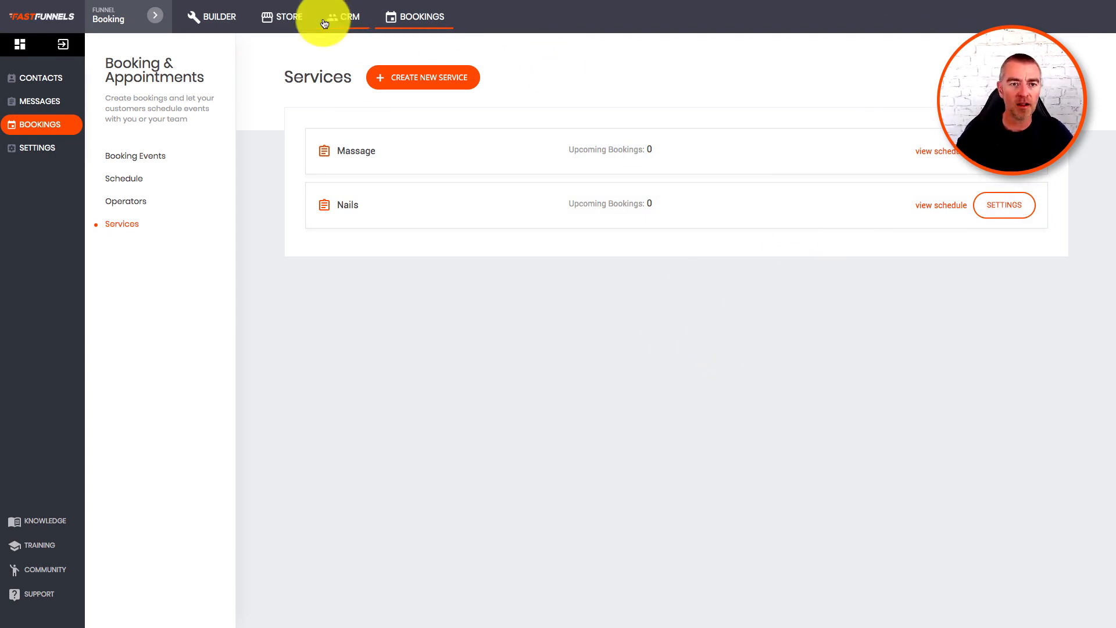
# Place a BOOKING widget below the About hero and link it to Client Booking.
pyautogui.click(221, 17)
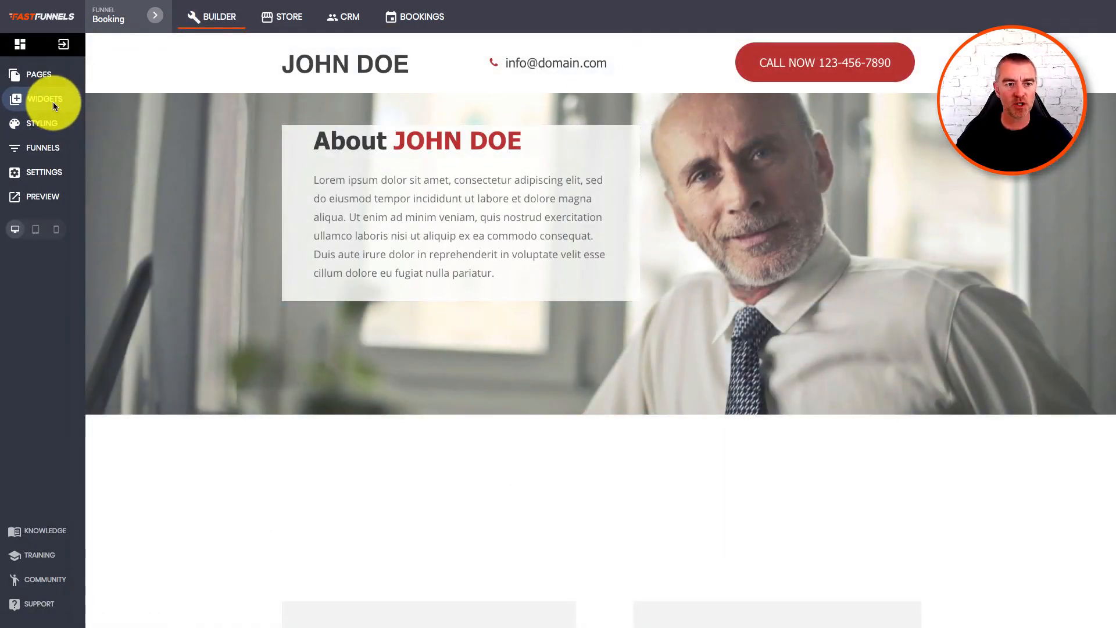
pyautogui.click(54, 102)
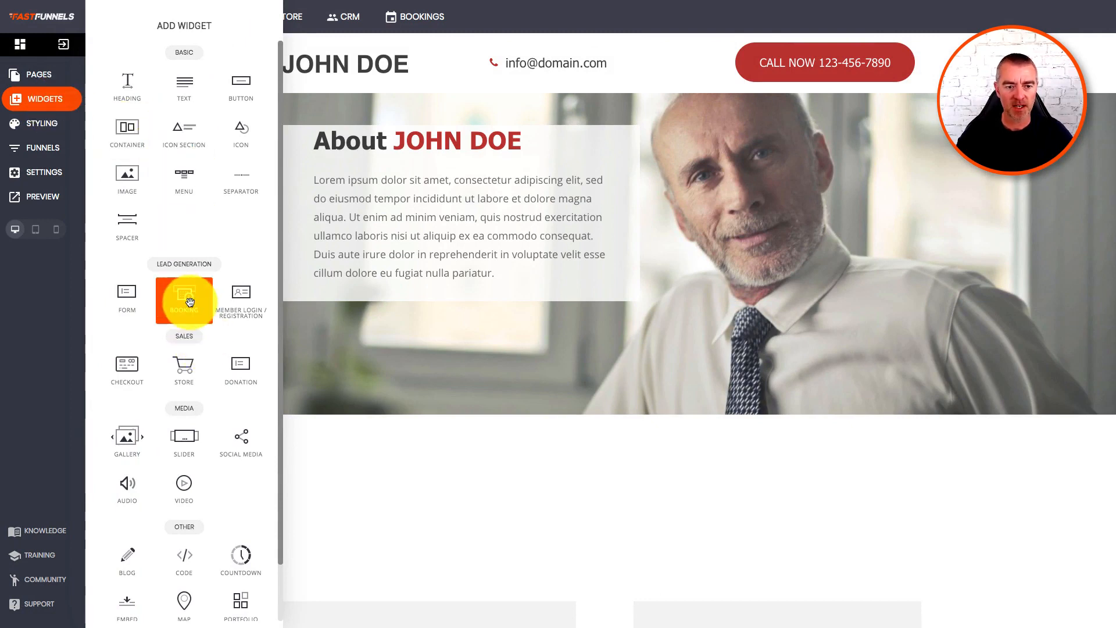
pyautogui.moveTo(189, 301); pyautogui.dragTo(599, 461)
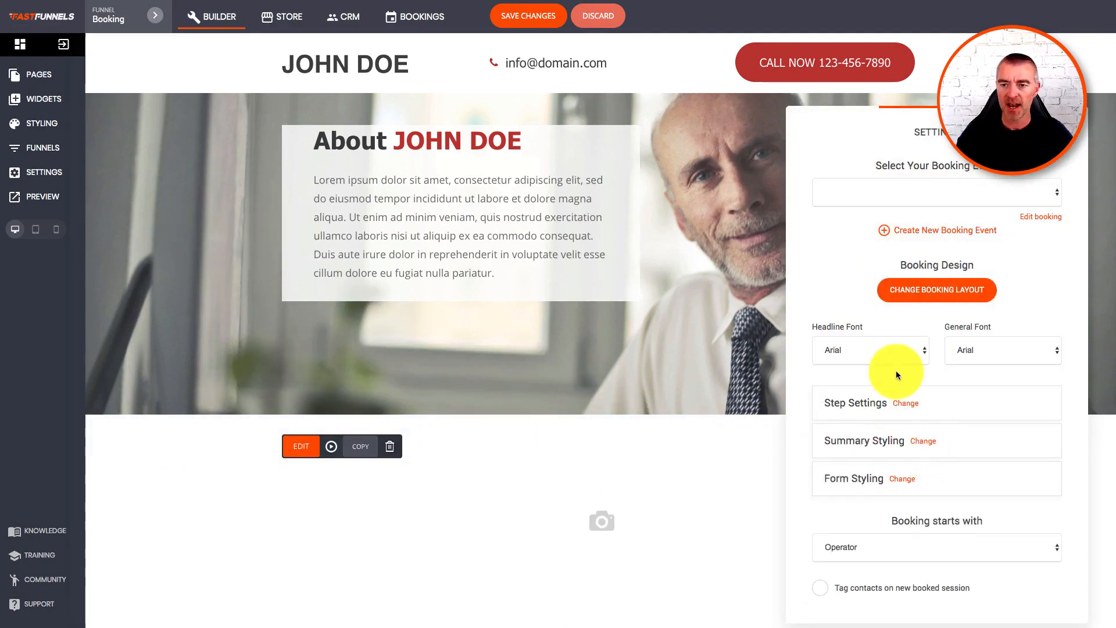
pyautogui.click(892, 197)
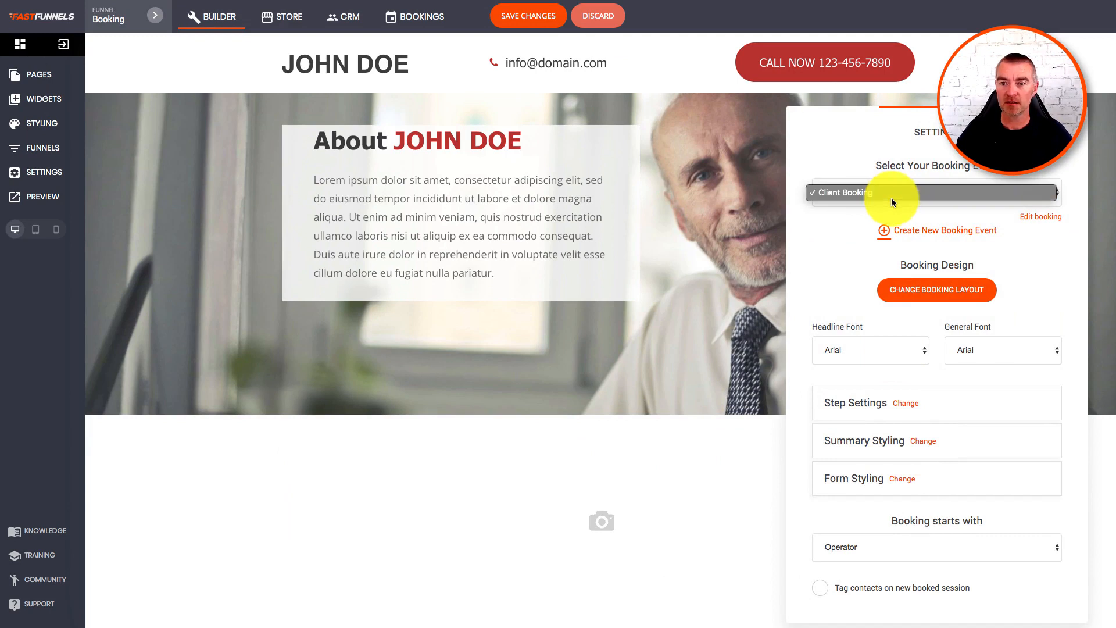
pyautogui.click(859, 191)
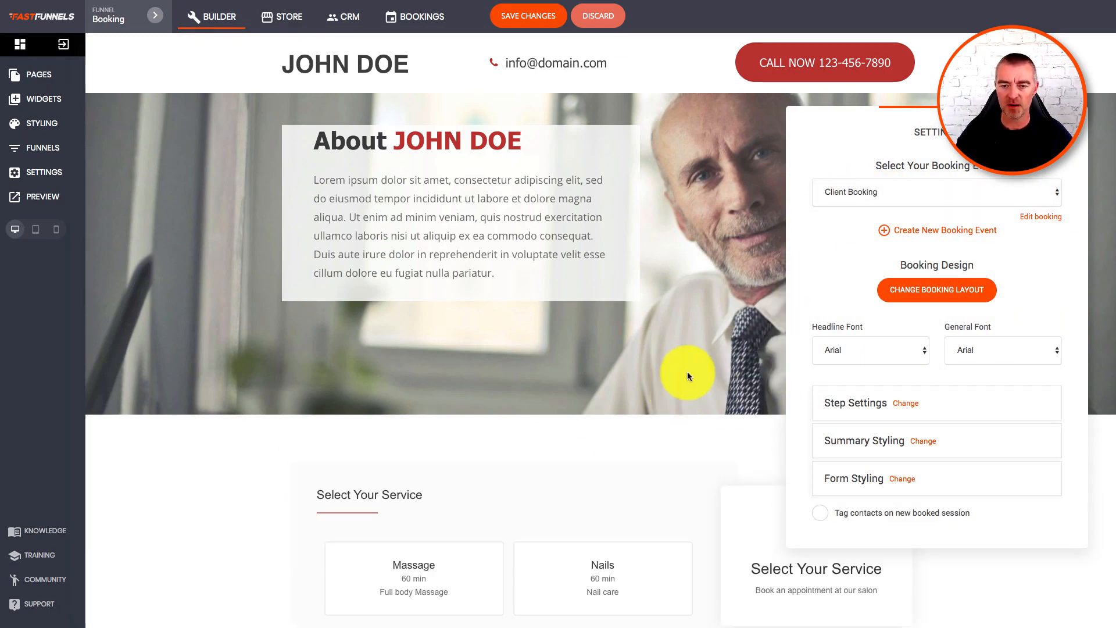
pyautogui.click(737, 365)
pyautogui.scroll(-4, 747, 379)
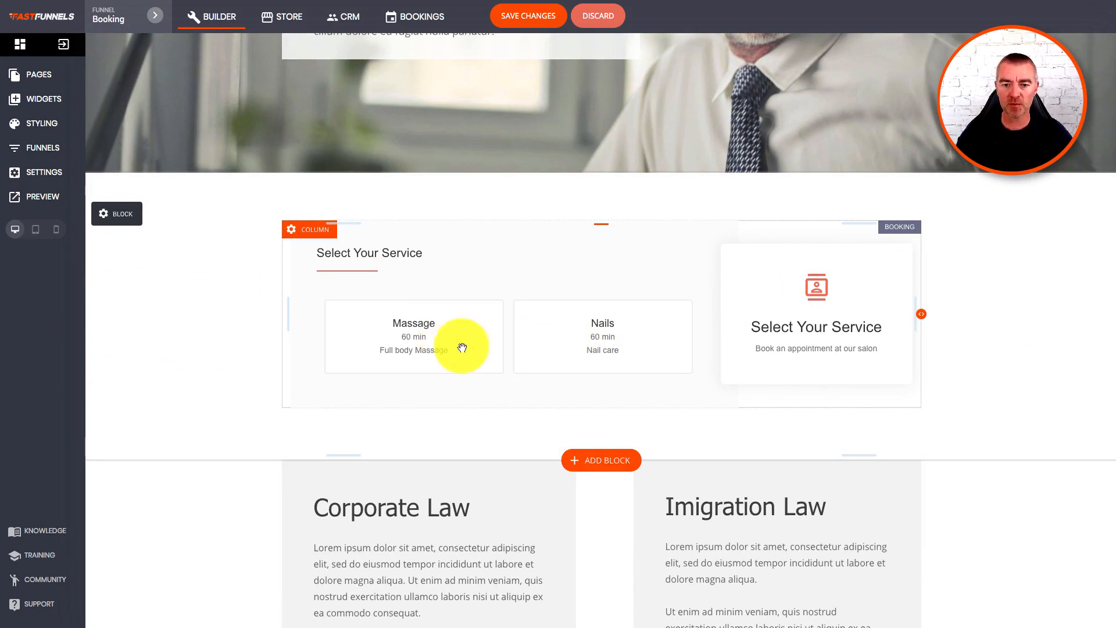
# Save the page with the new booking widget and preview it.
pyautogui.click(527, 16)
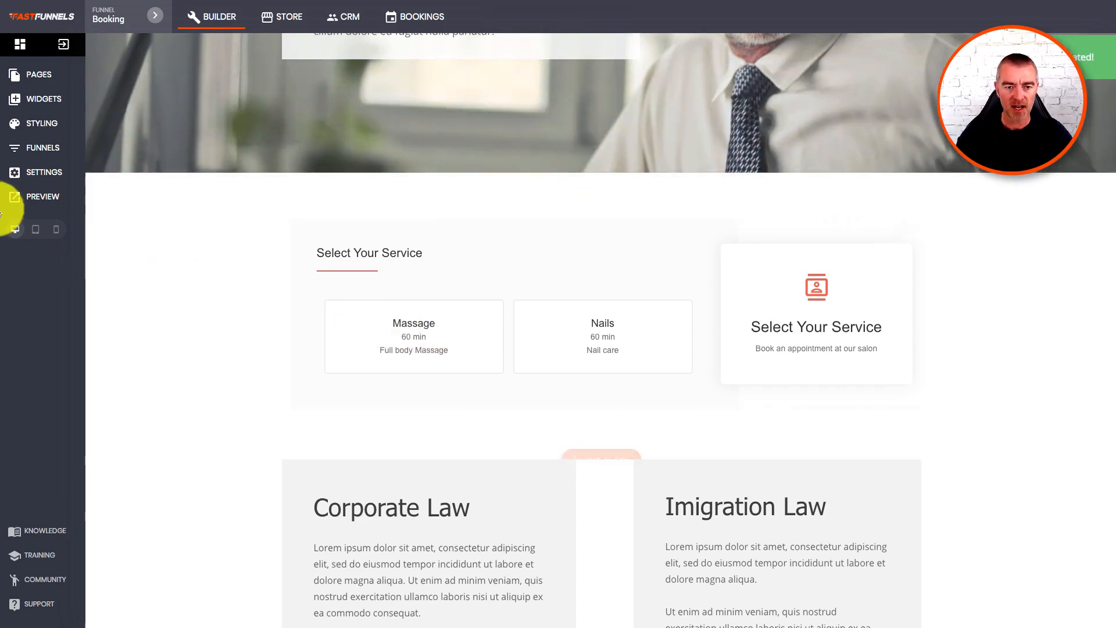
pyautogui.click(26, 194)
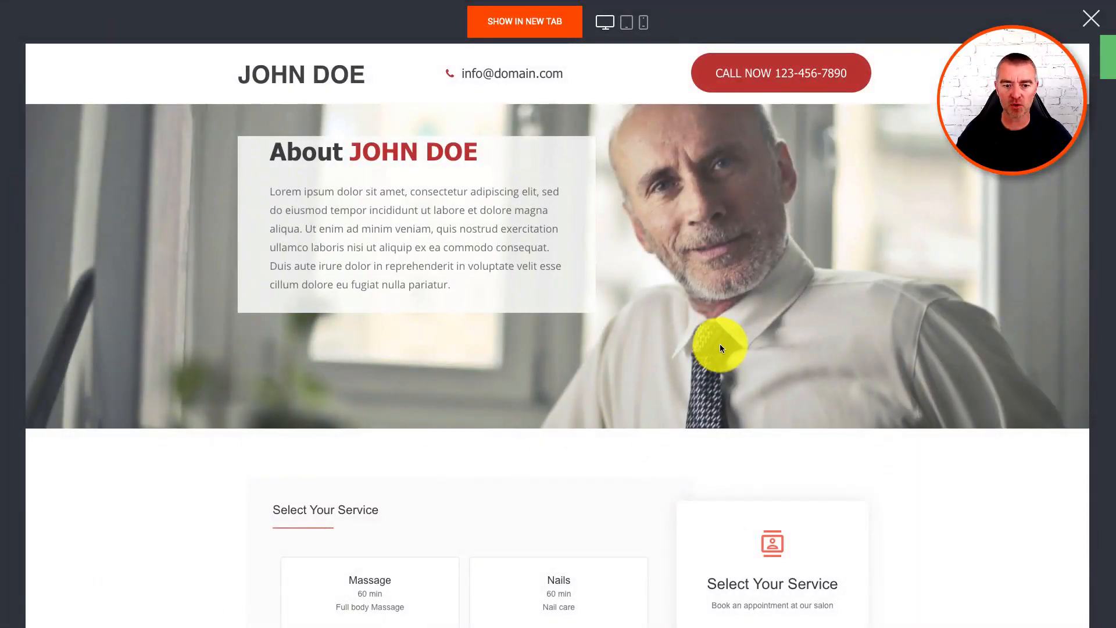
pyautogui.scroll(-5, 719, 343)
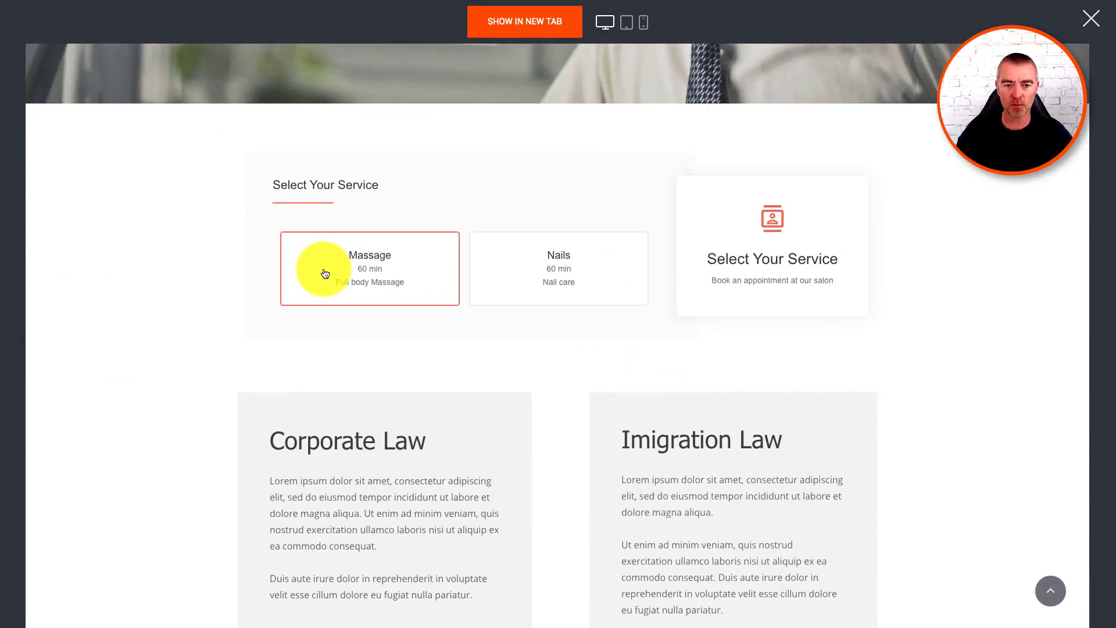
# In the preview, pick the Nails service and Wednesday 22 April 2020.
pyautogui.click(550, 263)
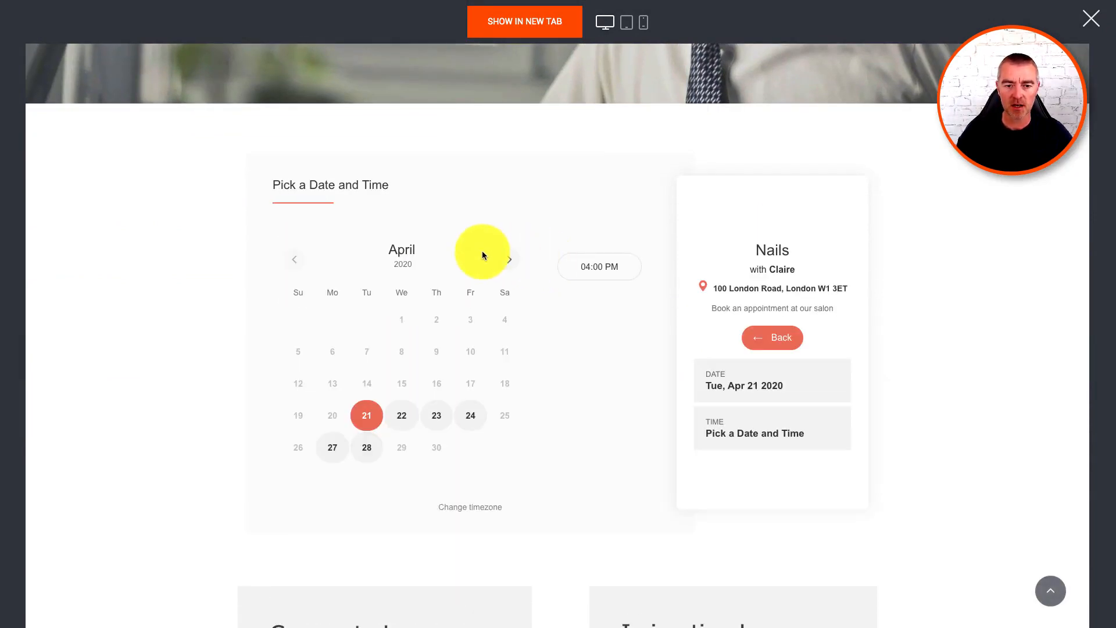
pyautogui.click(395, 420)
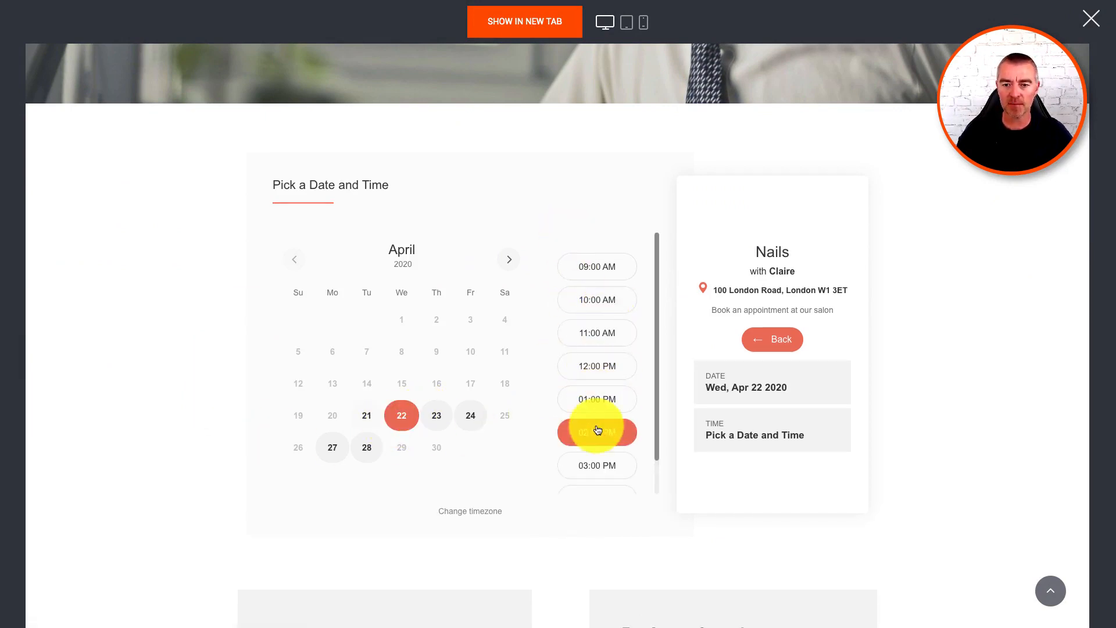
pyautogui.scroll(-1, 597, 429)
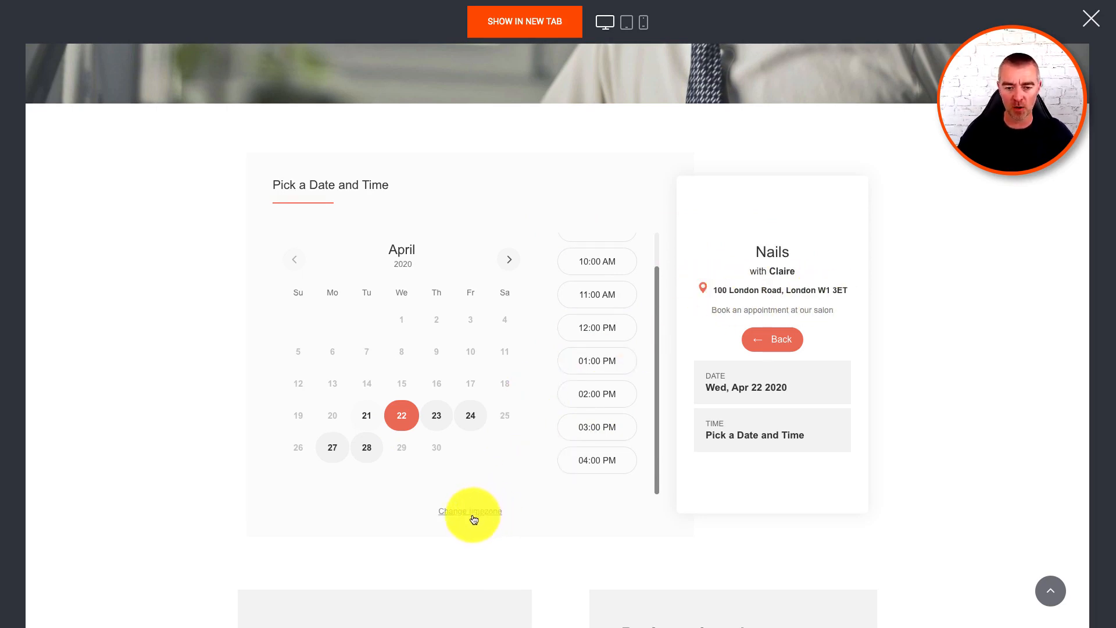
pyautogui.scroll(4, 485, 339)
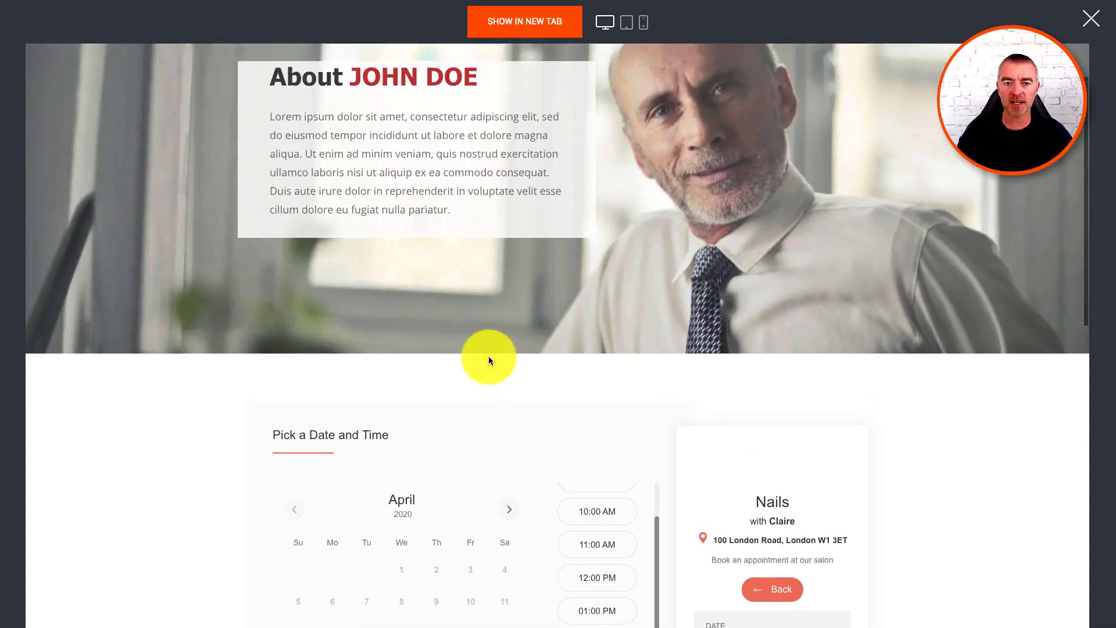
pyautogui.scroll(-6, 488, 360)
# Book the 02:00 PM slot on 22 April with a test name and e-mail, then close the preview.
pyautogui.click(583, 276)
pyautogui.click(594, 277)
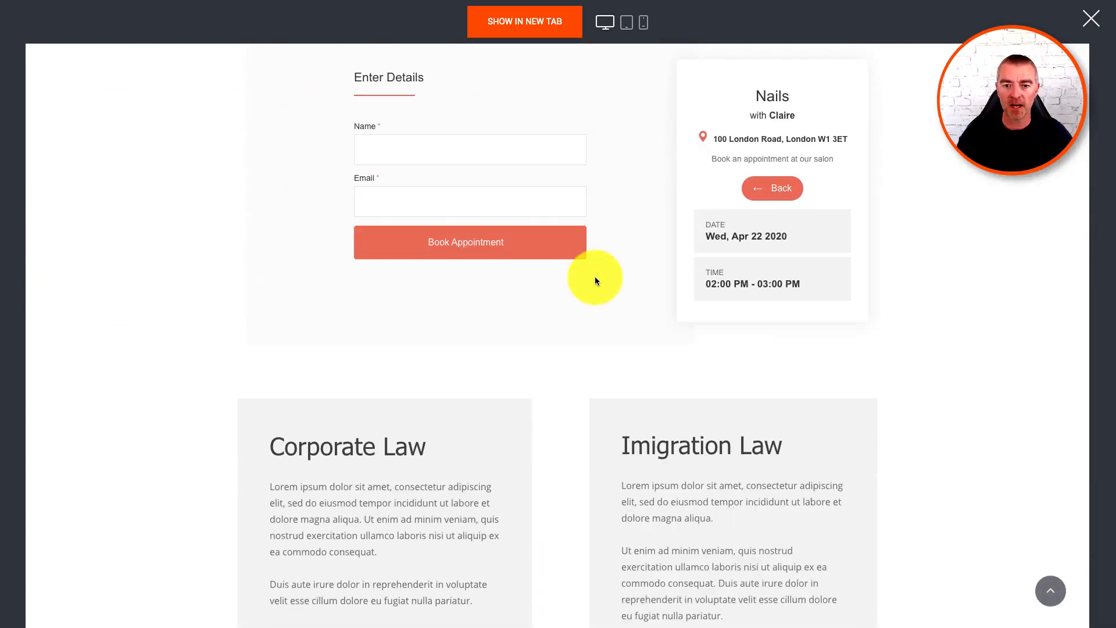
pyautogui.scroll(3, 595, 277)
pyautogui.click(435, 309)
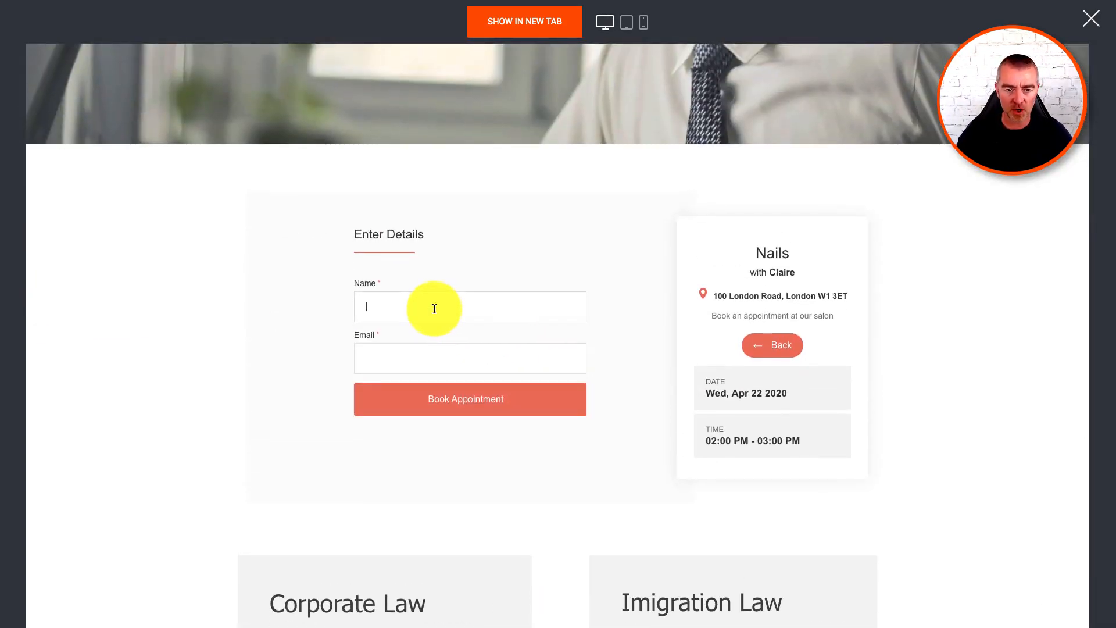
pyautogui.write('Jason')
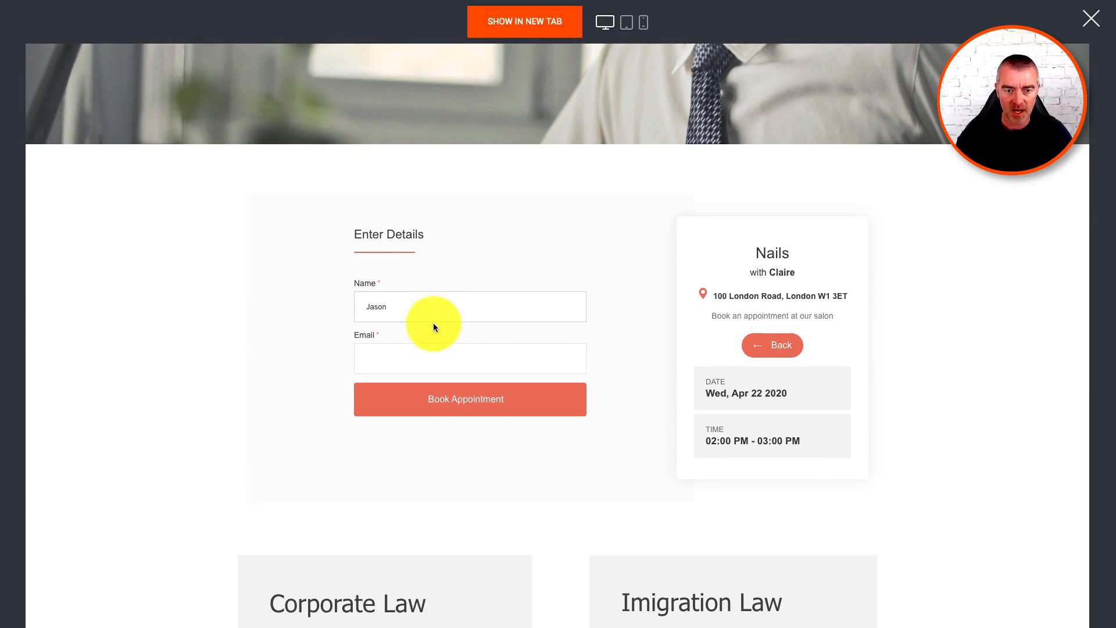
pyautogui.click(418, 356)
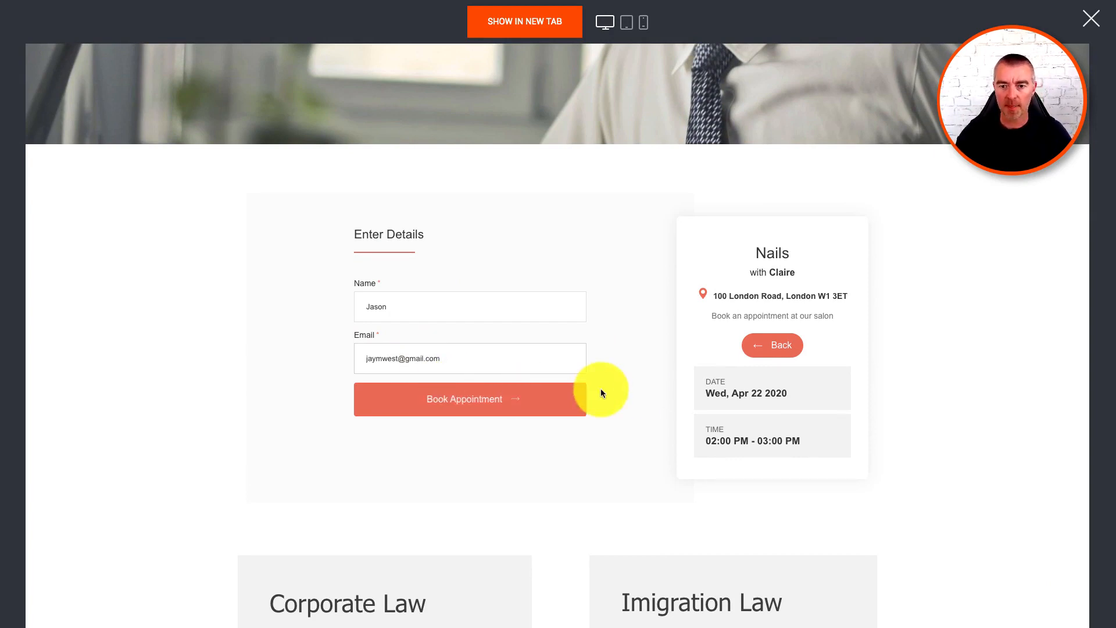
pyautogui.click(512, 398)
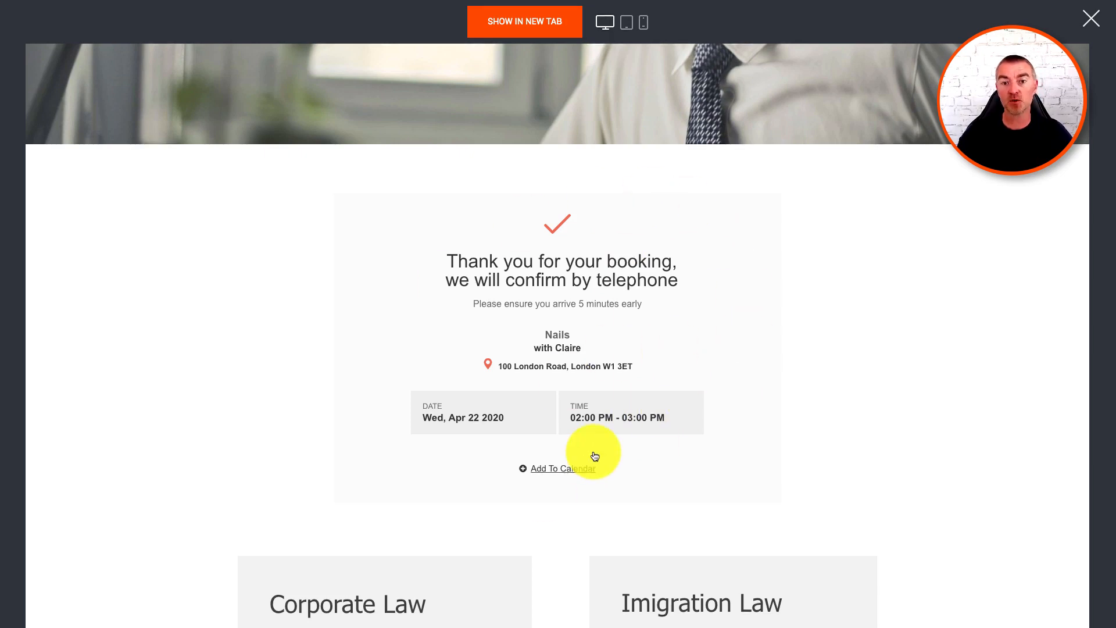
pyautogui.scroll(-6, 869, 280)
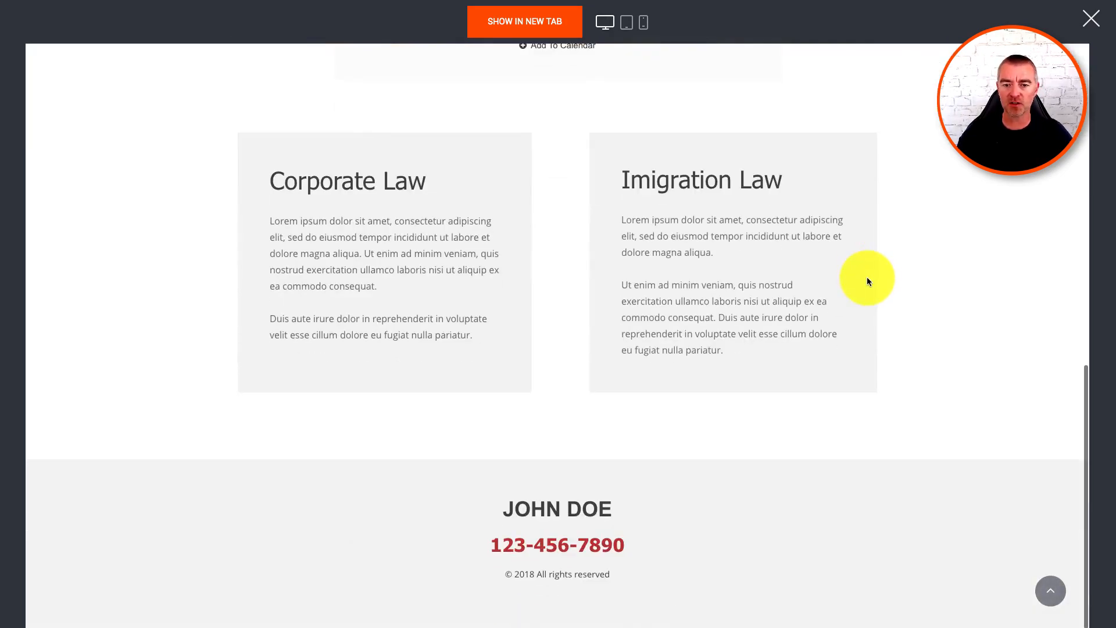
pyautogui.scroll(10, 868, 282)
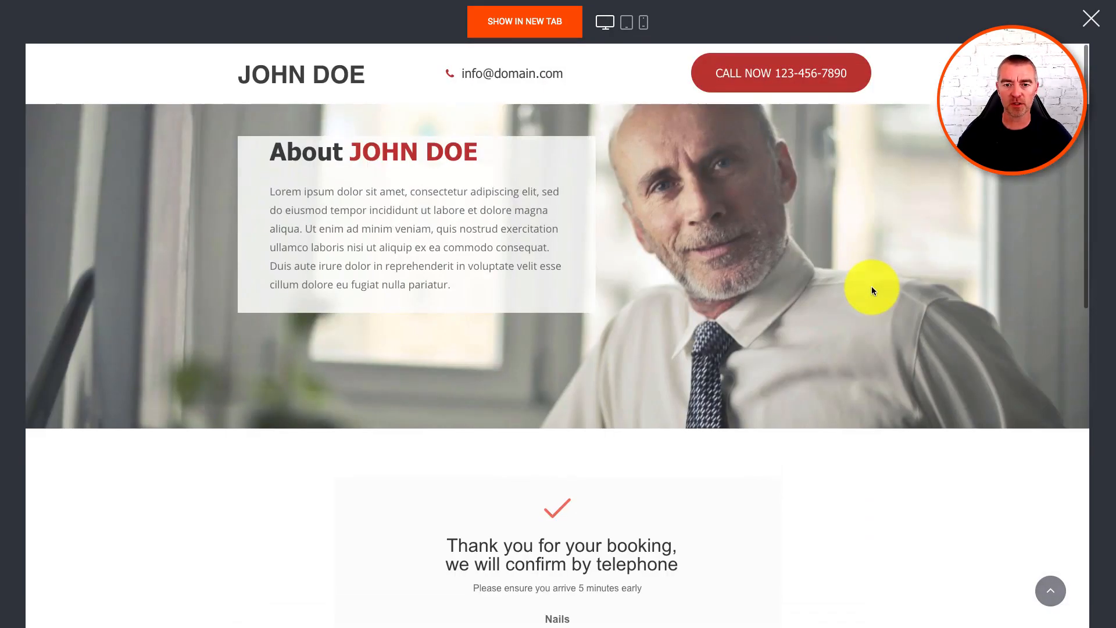
pyautogui.click(1088, 17)
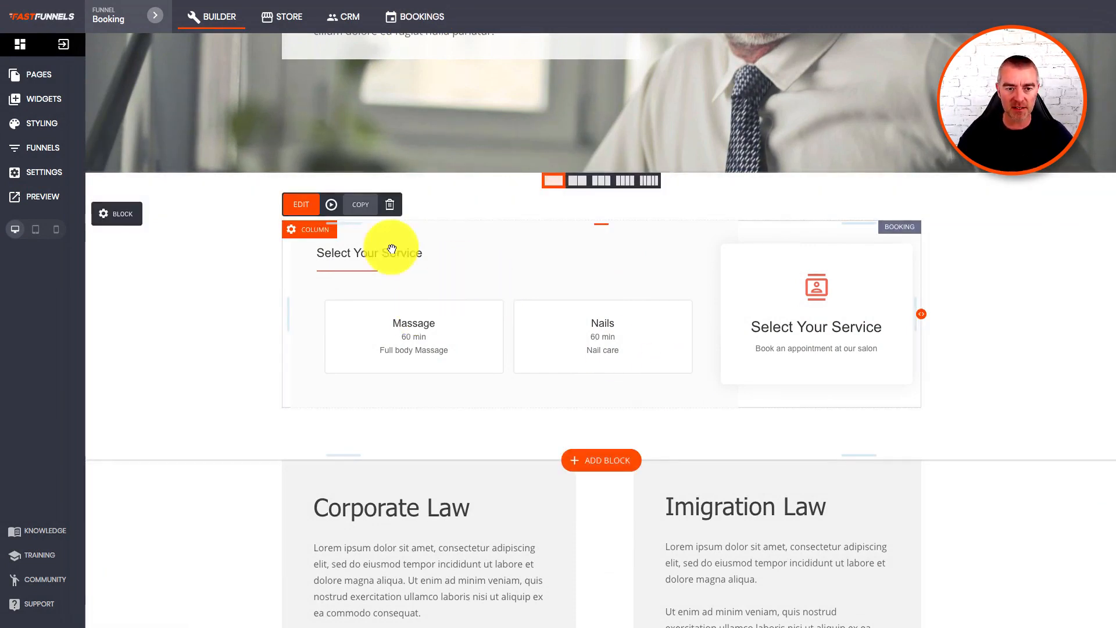
# Set the booking widget's headline font to Hammersmith One and general font to Tahoma.
pyautogui.click(301, 205)
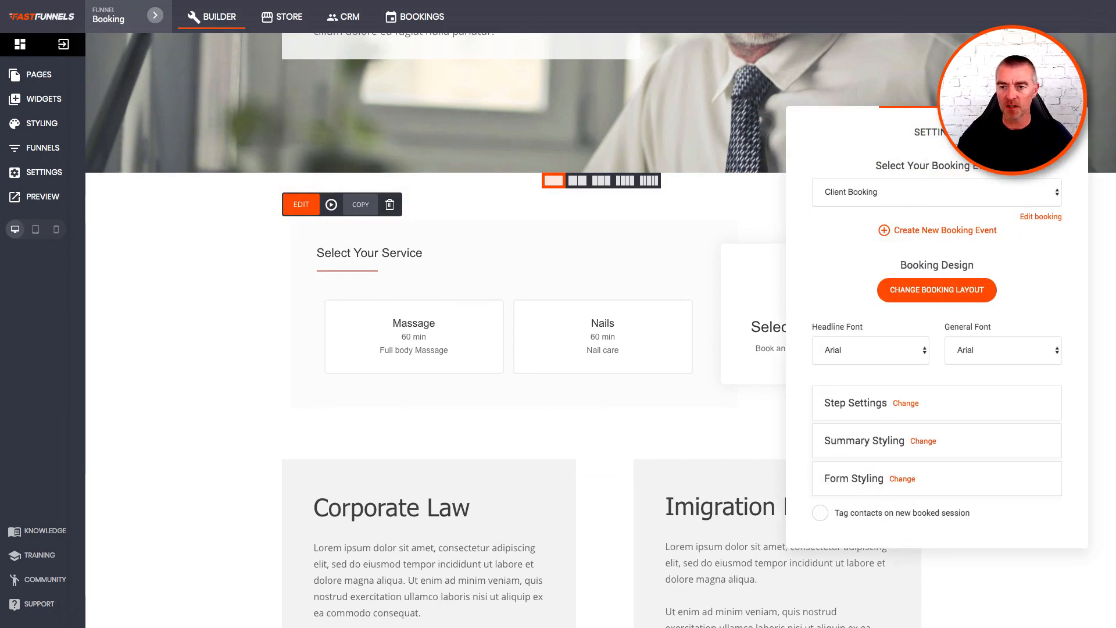
pyautogui.moveTo(1006, 144); pyautogui.dragTo(325, 108)
pyautogui.click(166, 323)
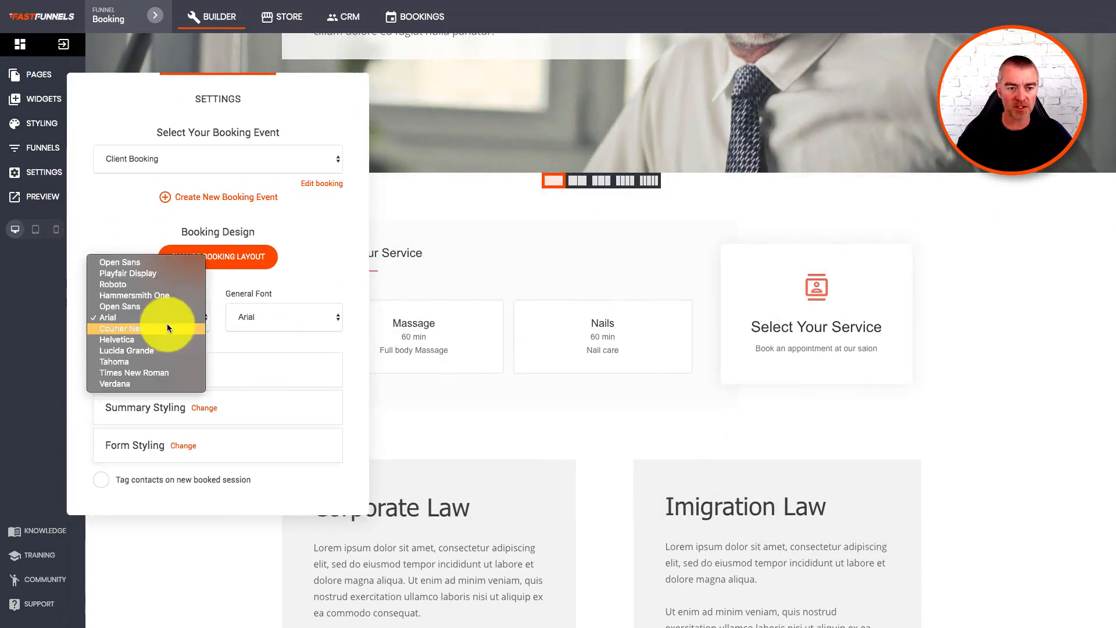
pyautogui.click(151, 338)
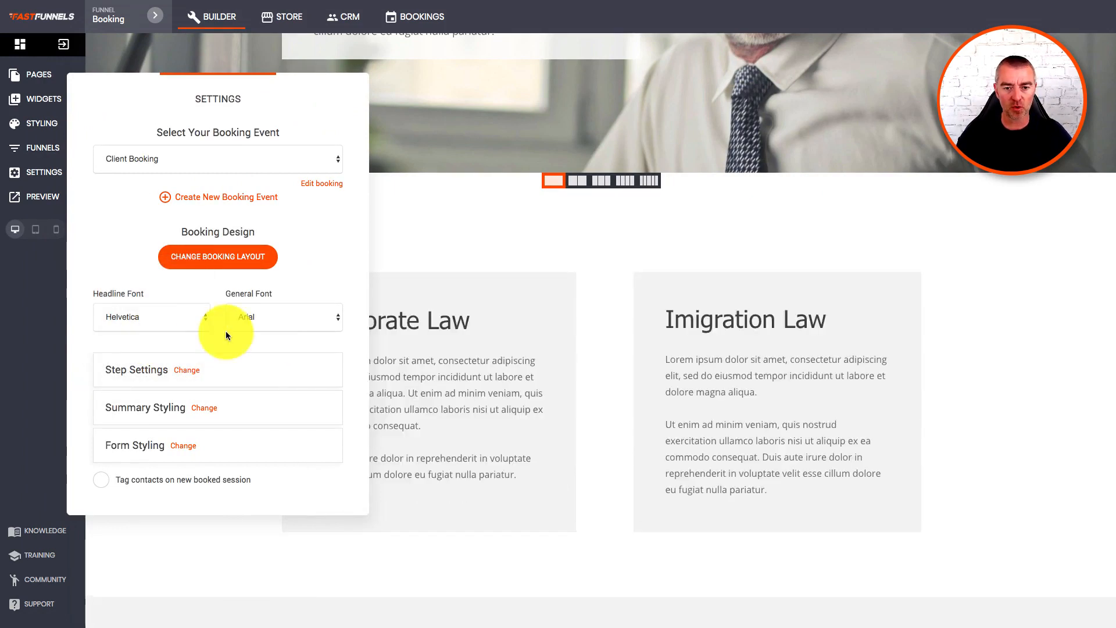
pyautogui.click(152, 317)
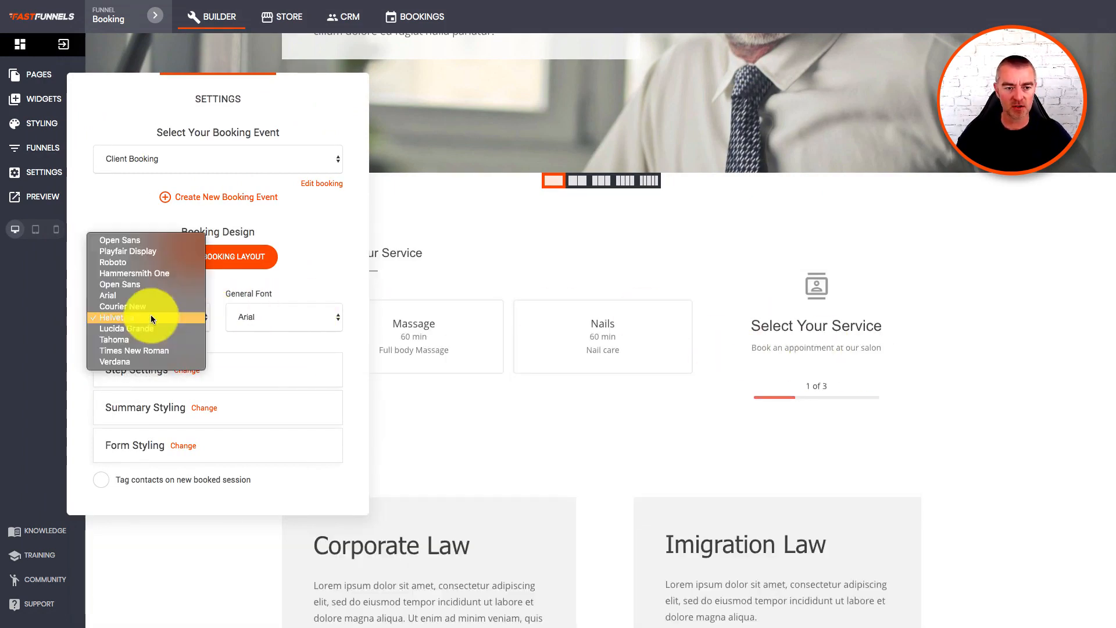
pyautogui.click(133, 362)
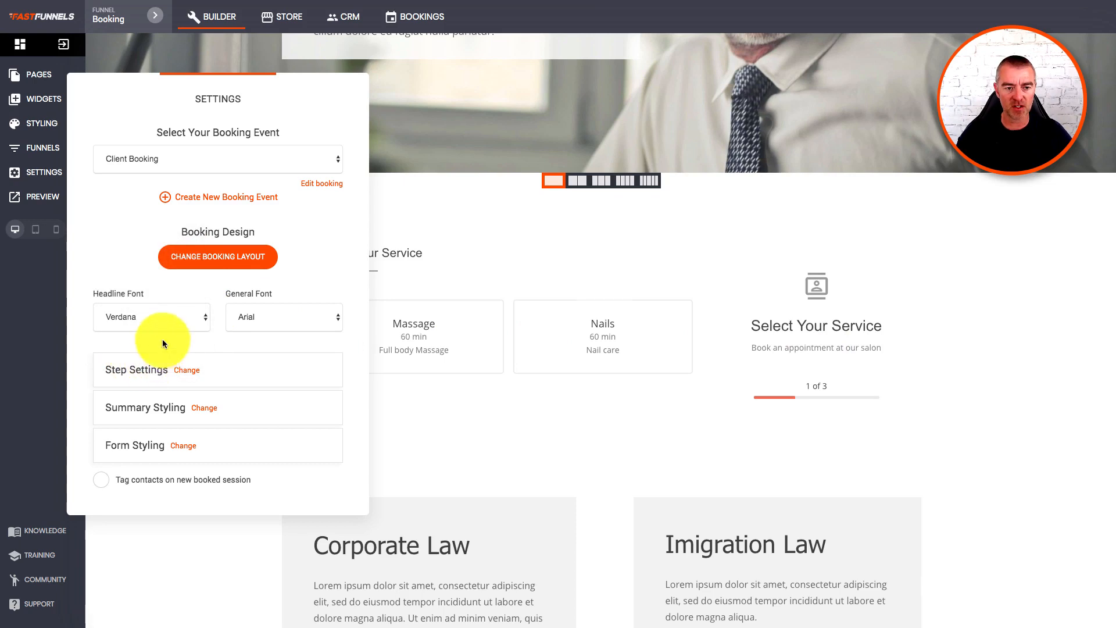
pyautogui.click(138, 314)
pyautogui.click(127, 231)
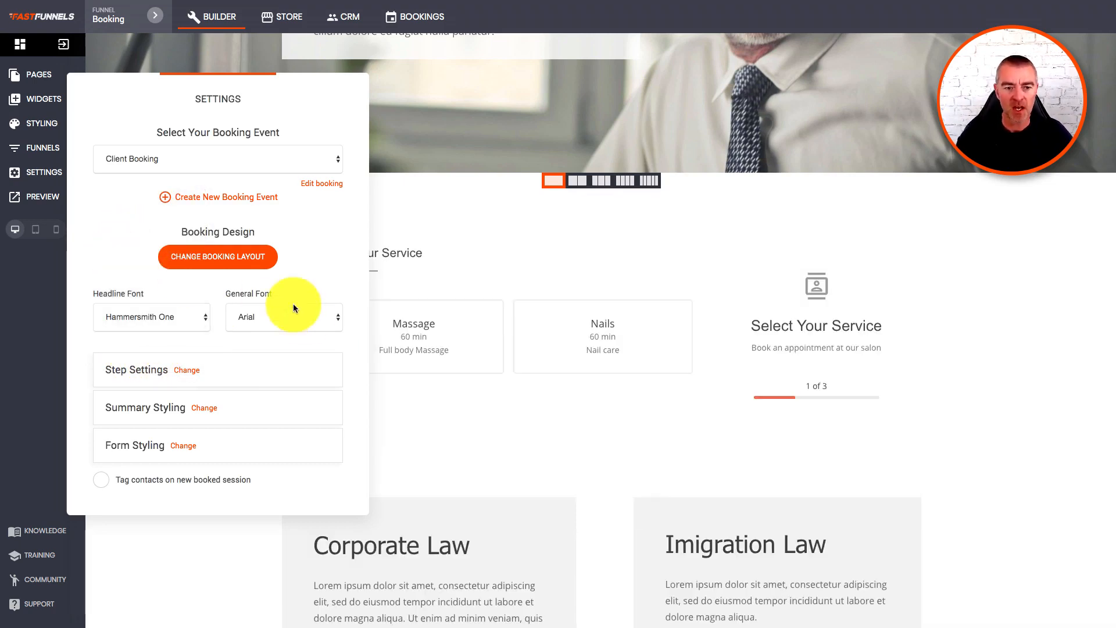
pyautogui.click(274, 319)
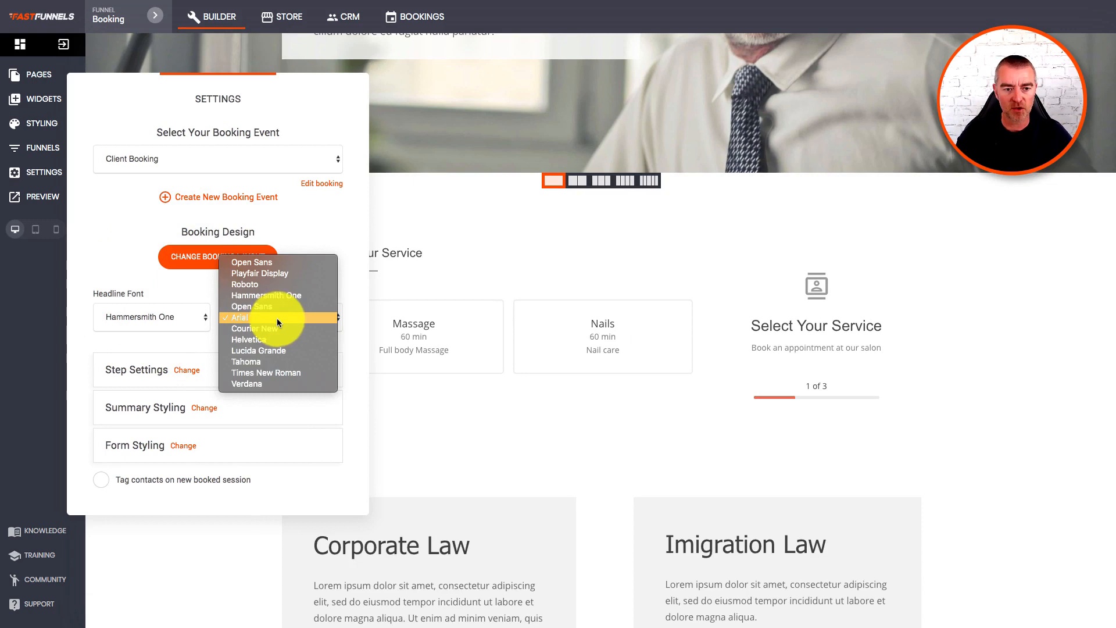
pyautogui.click(249, 361)
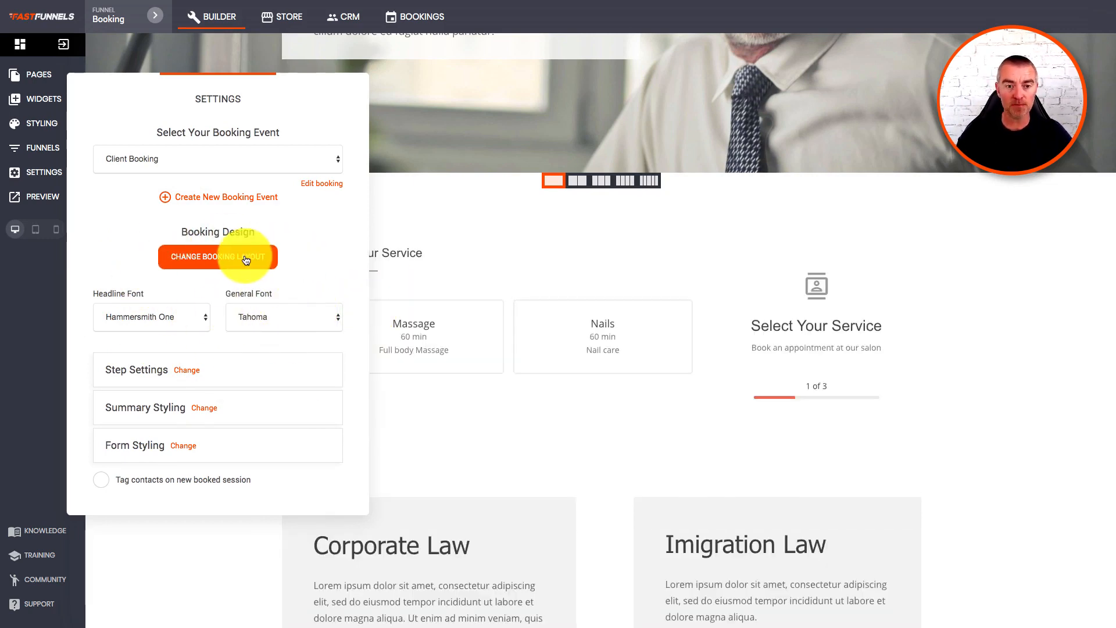
# Apply the top-right booking layout with a full-width header band above the services.
pyautogui.click(246, 260)
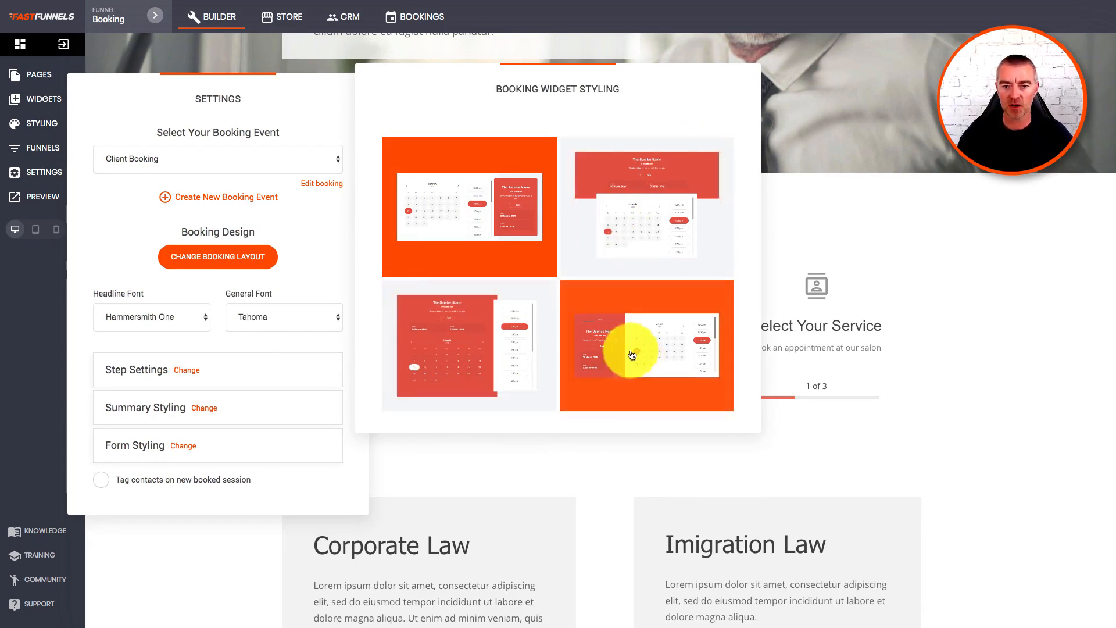
pyautogui.click(651, 207)
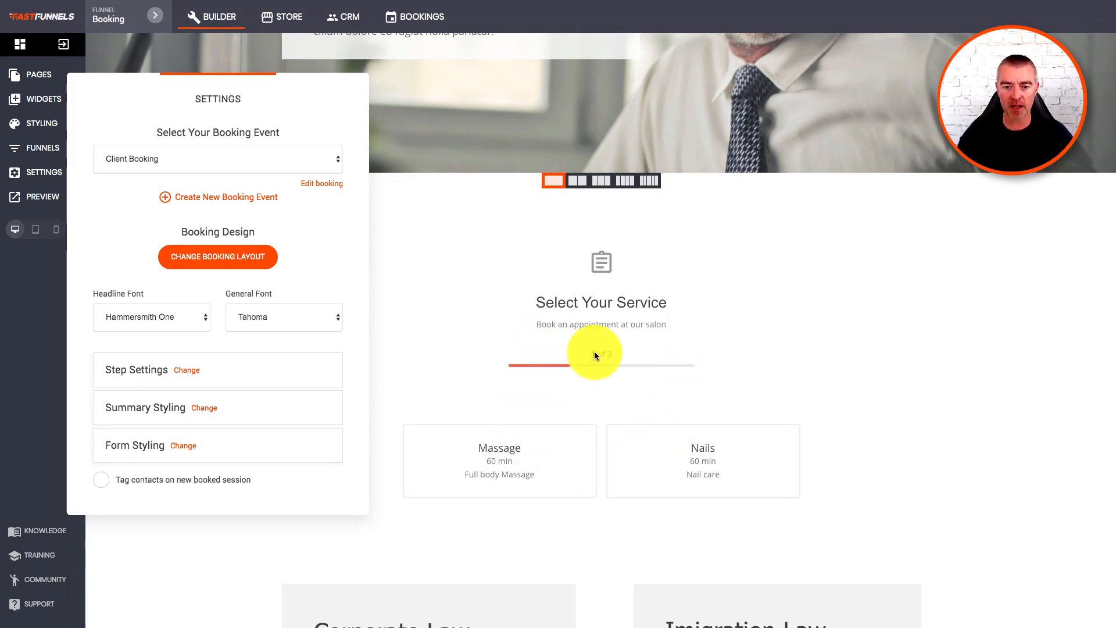
pyautogui.click(179, 368)
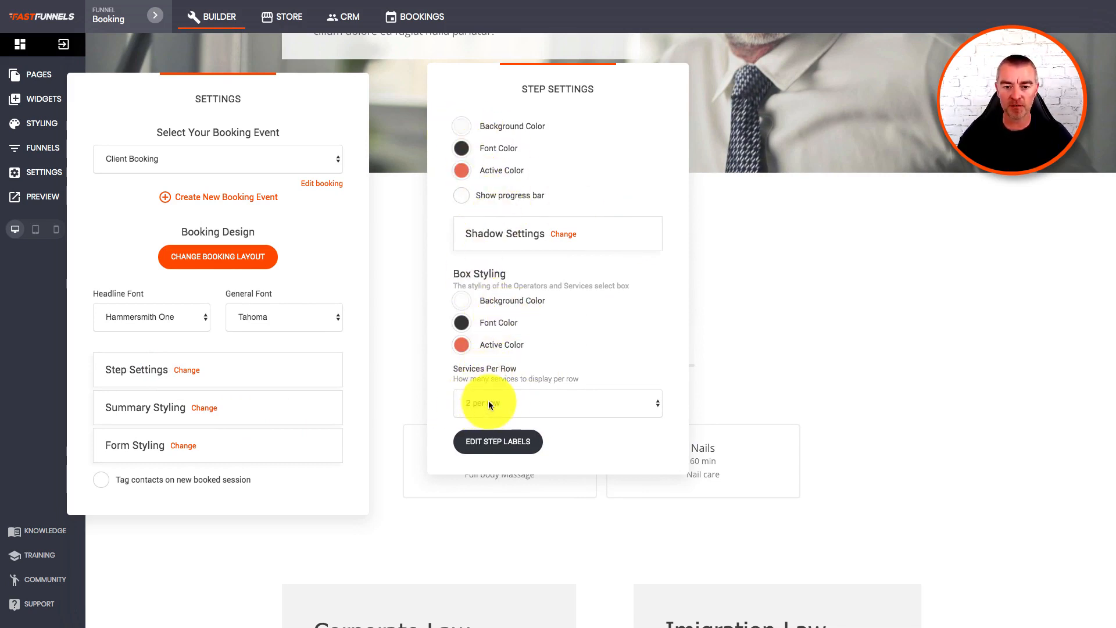
pyautogui.click(513, 441)
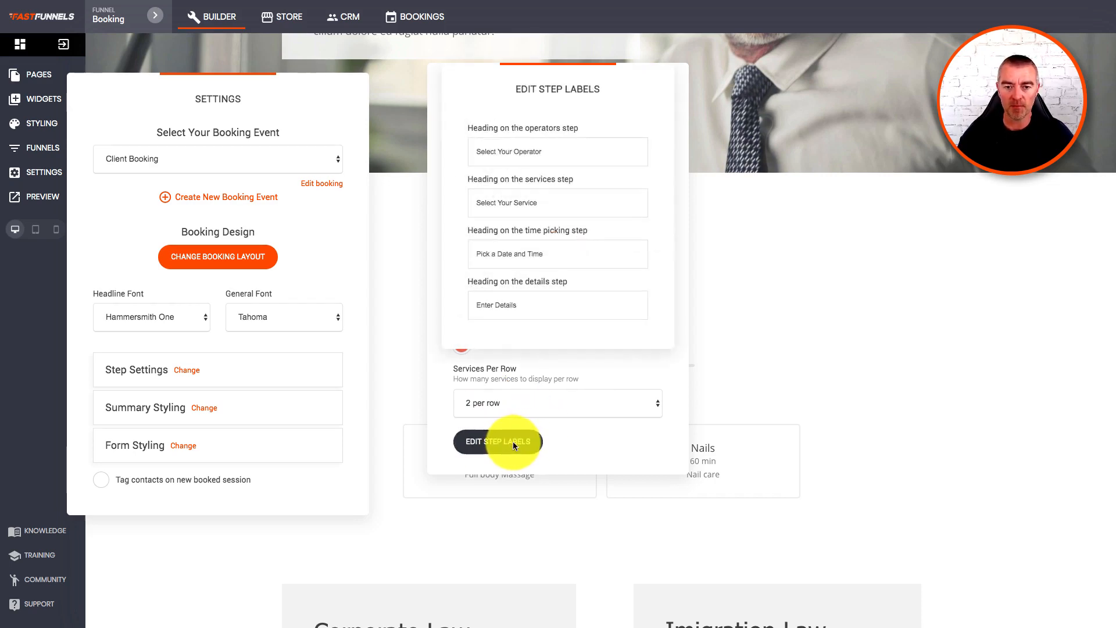
pyautogui.click(478, 150)
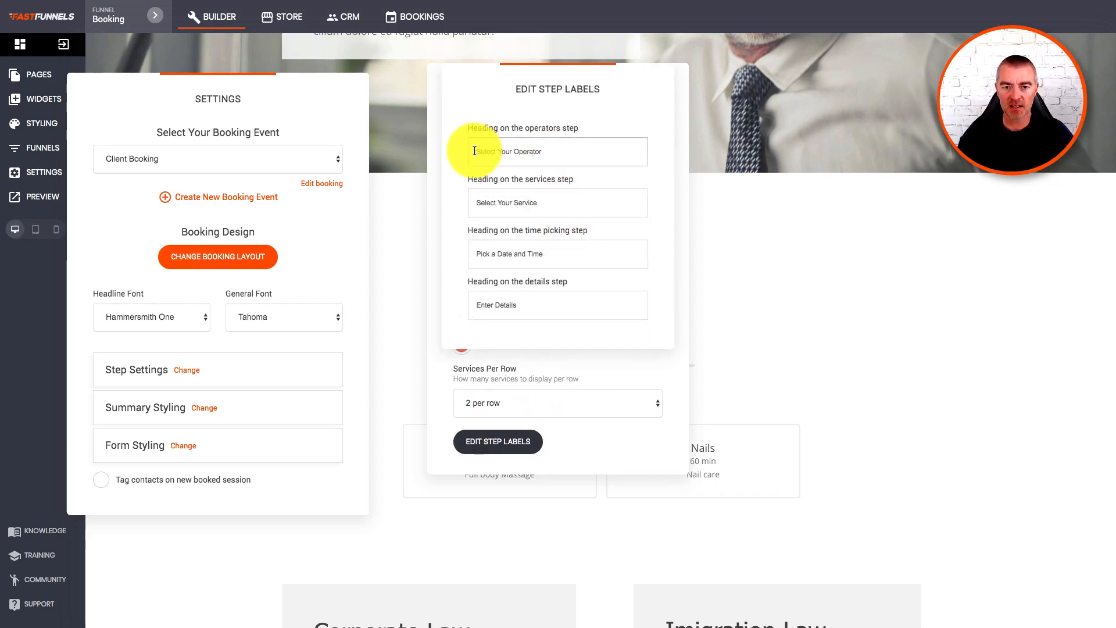
pyautogui.click(682, 107)
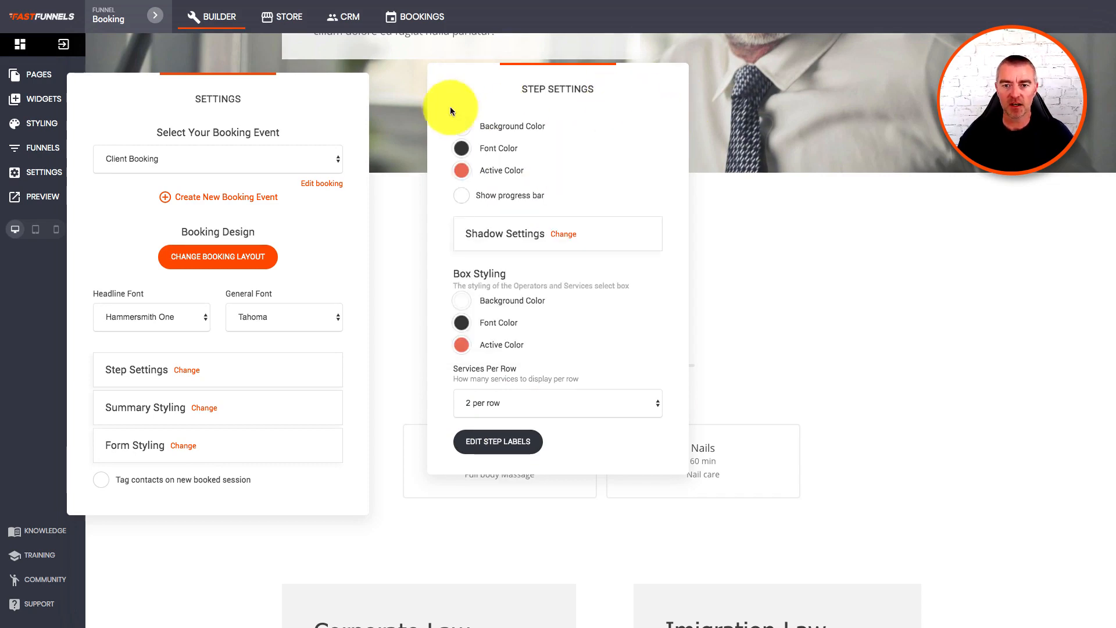
pyautogui.click(183, 417)
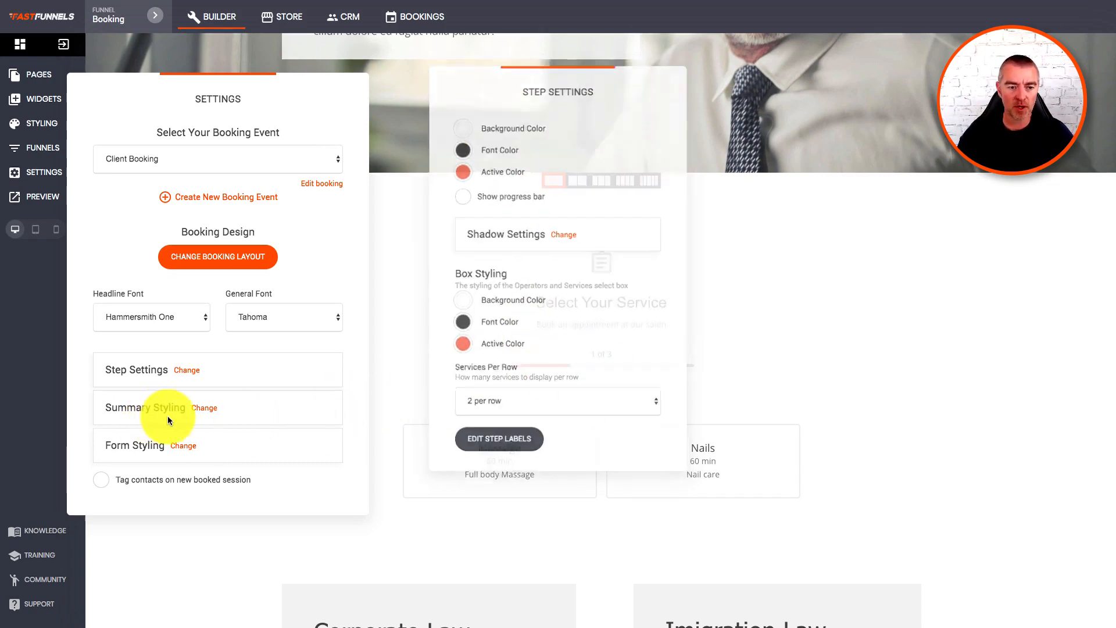
pyautogui.click(203, 408)
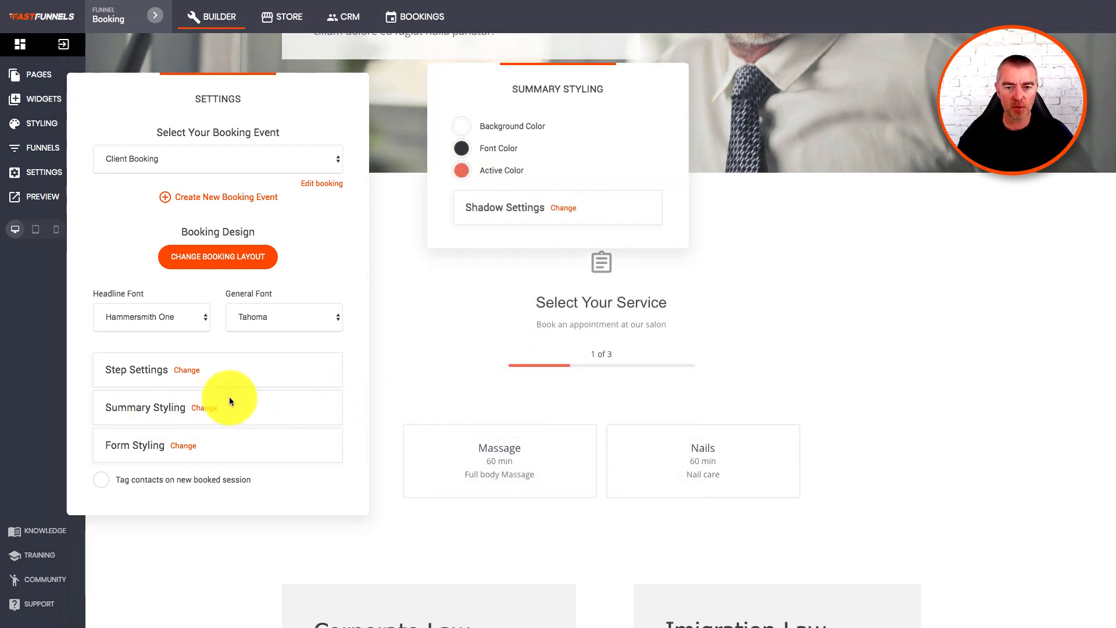
pyautogui.click(325, 400)
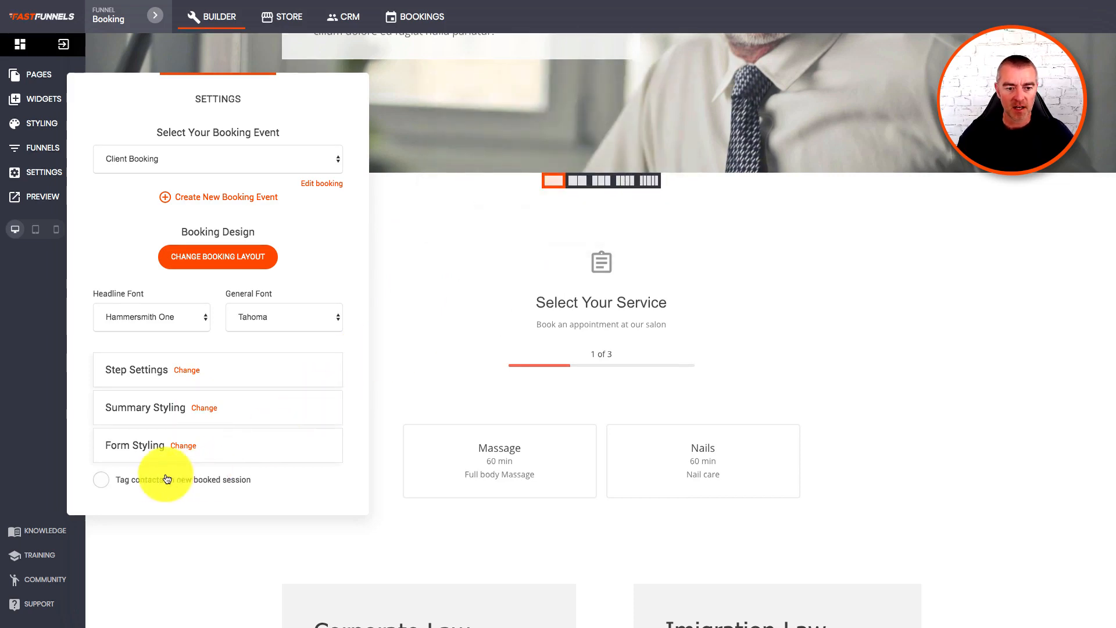
# Enable tagging contacts on new bookings and close the booking widget settings.
pyautogui.click(103, 481)
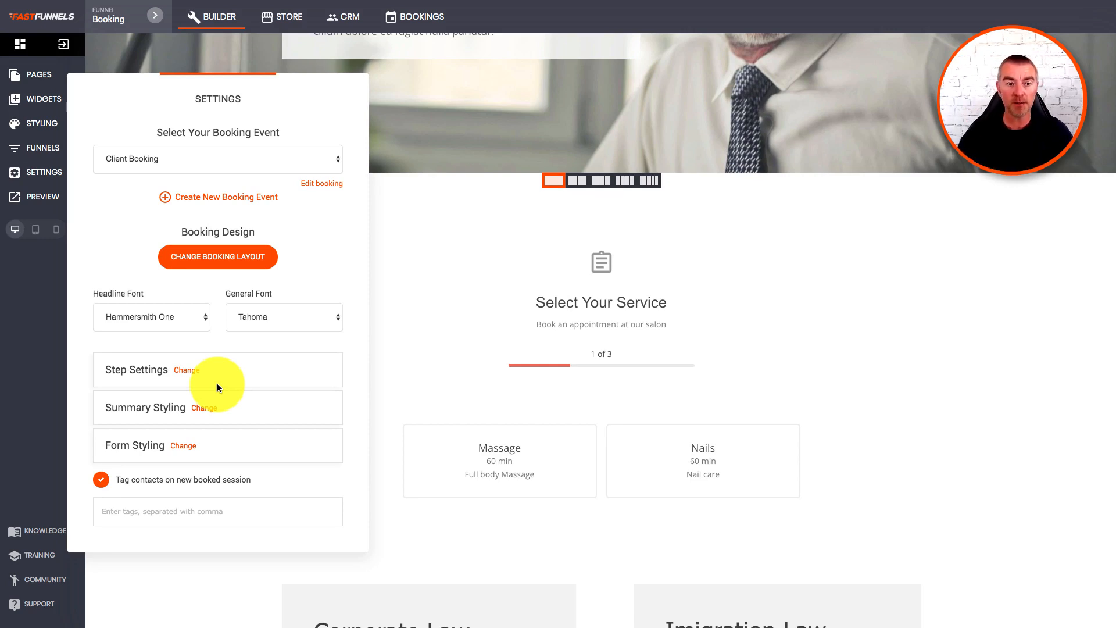
pyautogui.moveTo(274, 98); pyautogui.dragTo(324, 95)
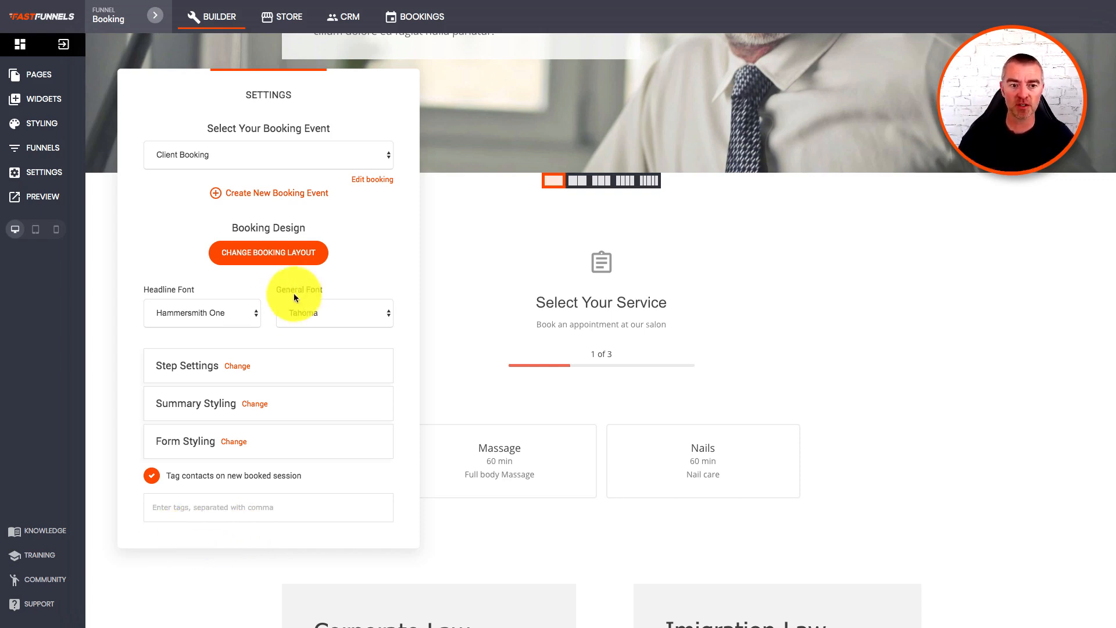
pyautogui.click(237, 440)
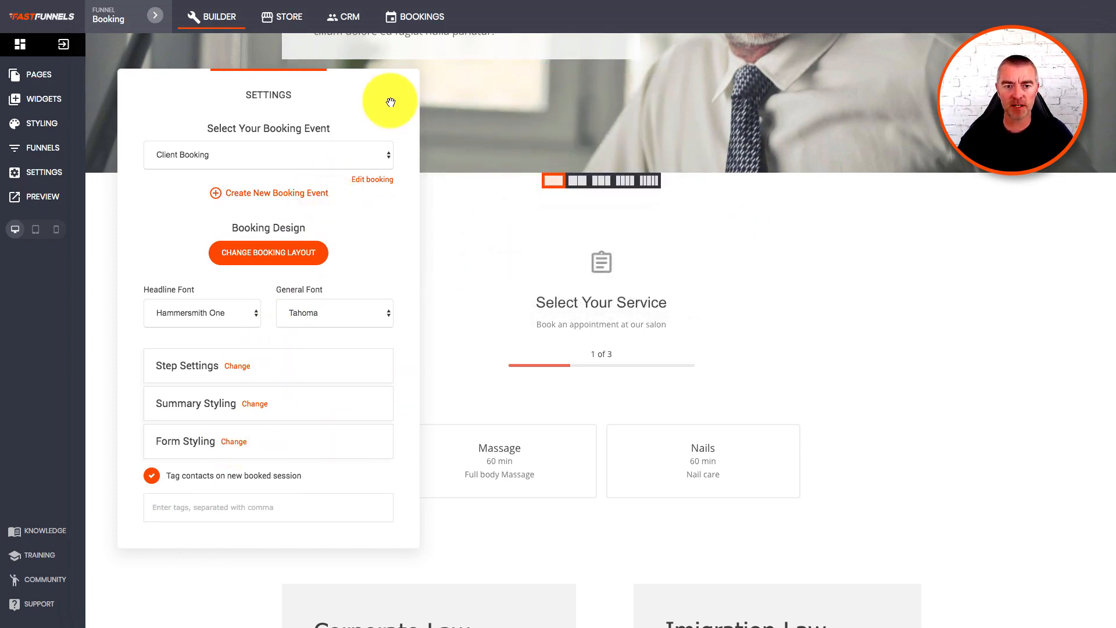
pyautogui.moveTo(386, 94); pyautogui.dragTo(1070, 131)
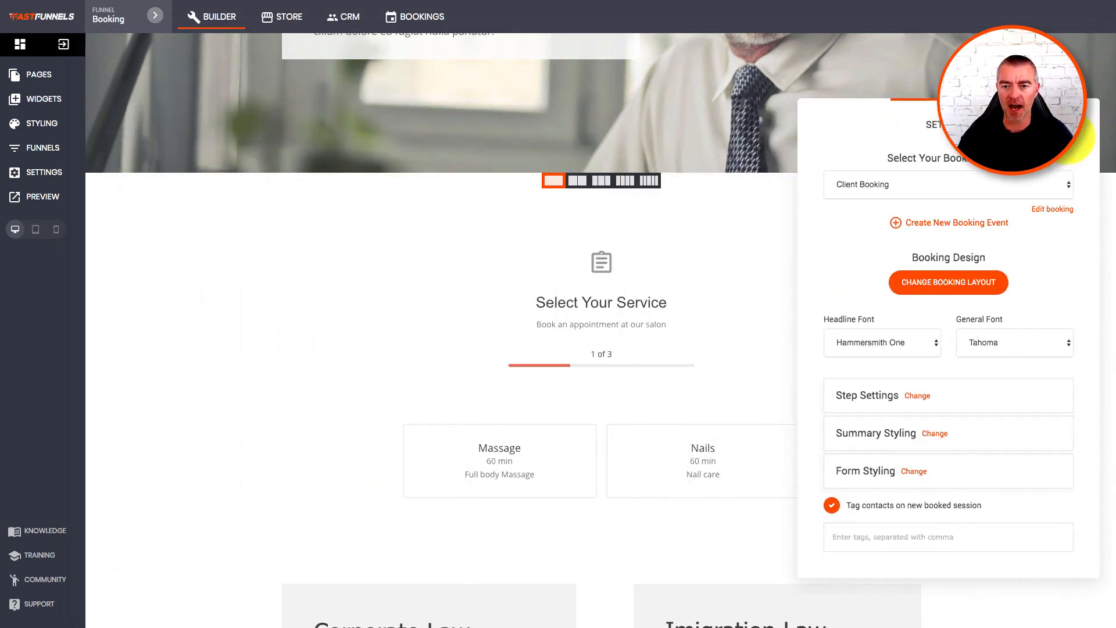
pyautogui.click(776, 234)
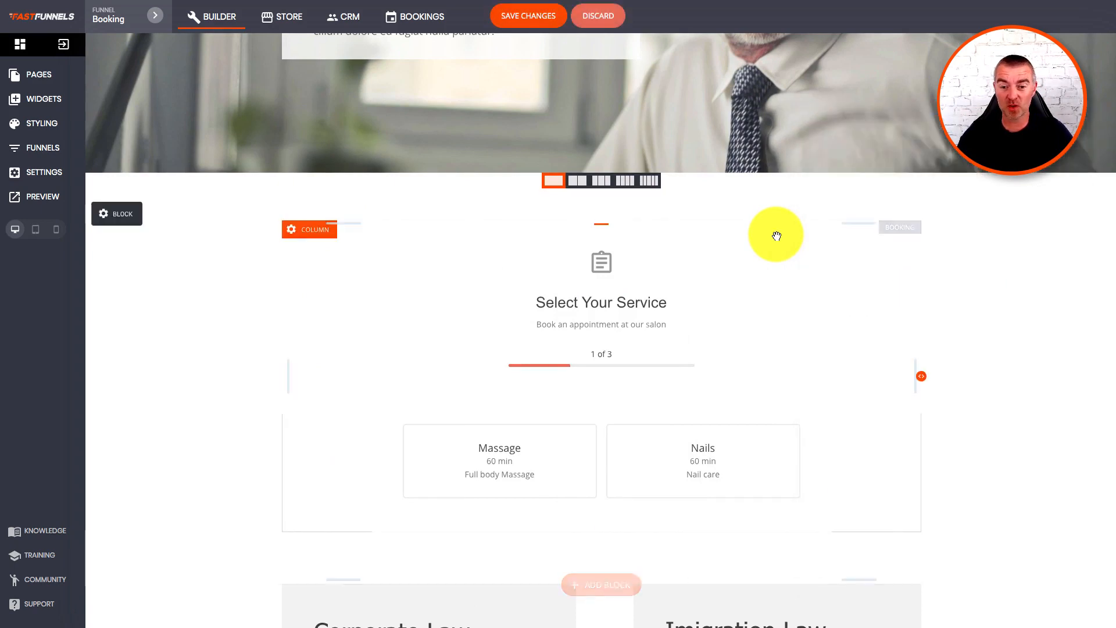
# Save the page, preview it, and start a Nails booking.
pyautogui.click(531, 15)
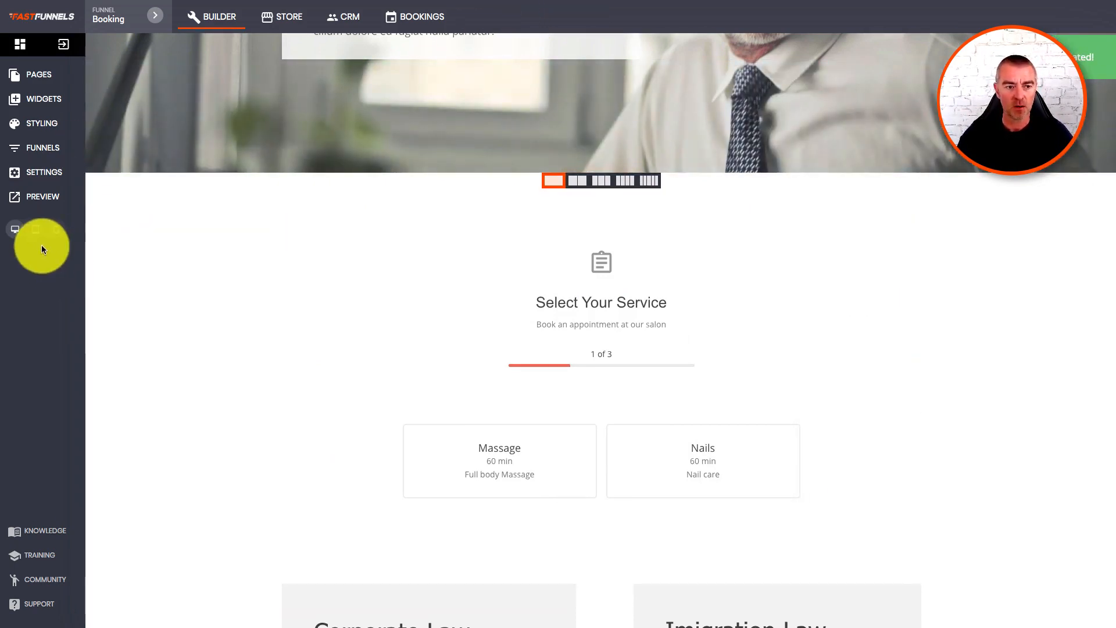
pyautogui.click(29, 197)
pyautogui.scroll(-6, 732, 389)
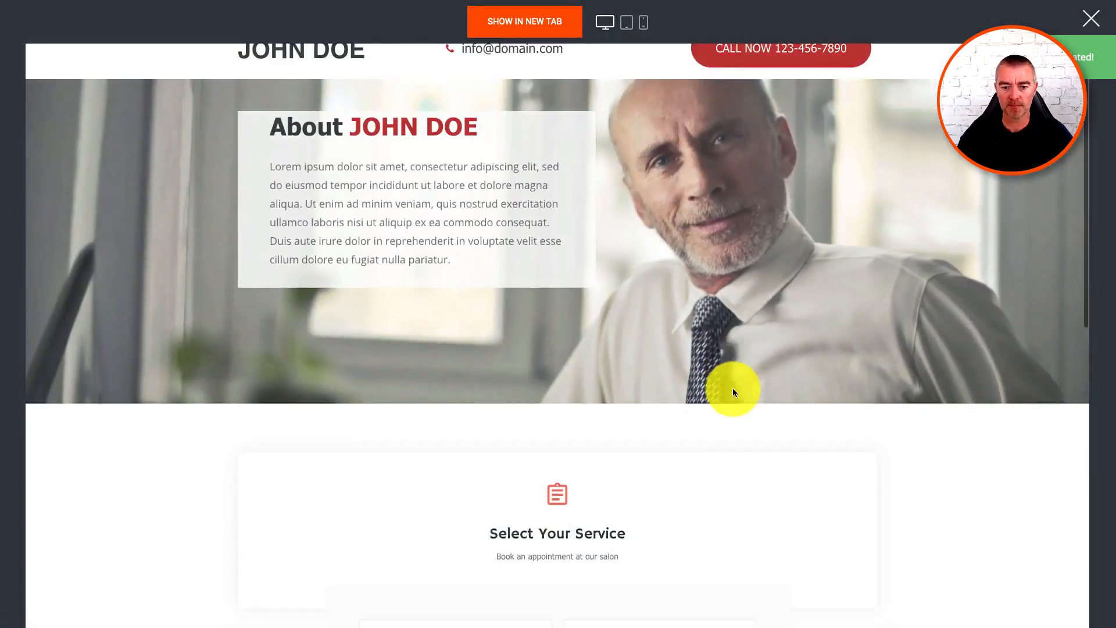
pyautogui.click(675, 330)
pyautogui.scroll(-2, 612, 428)
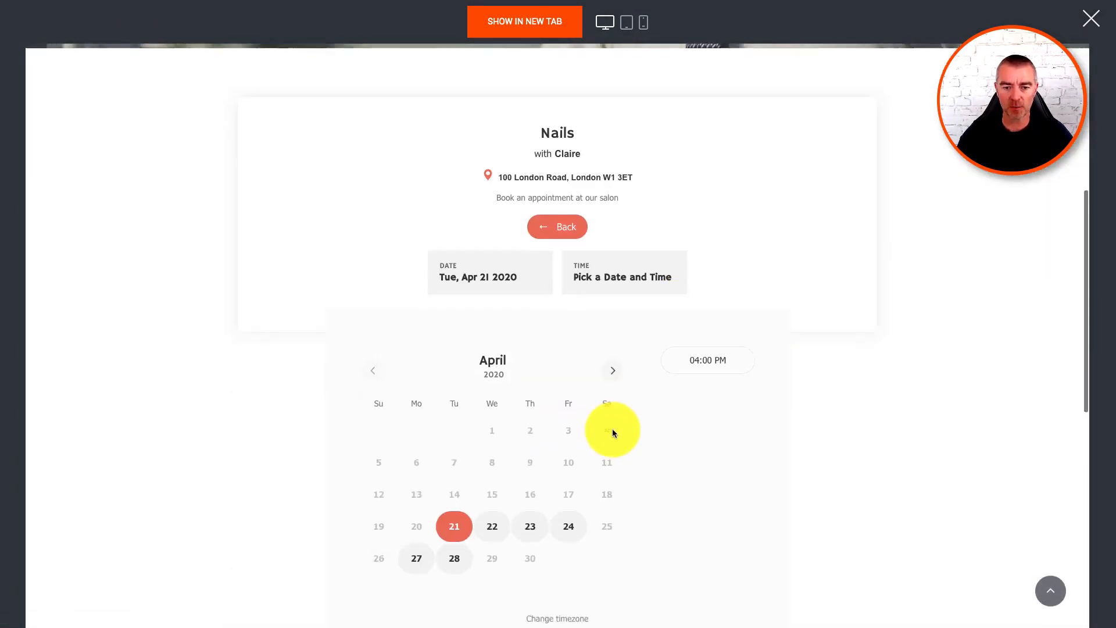
pyautogui.scroll(3, 581, 372)
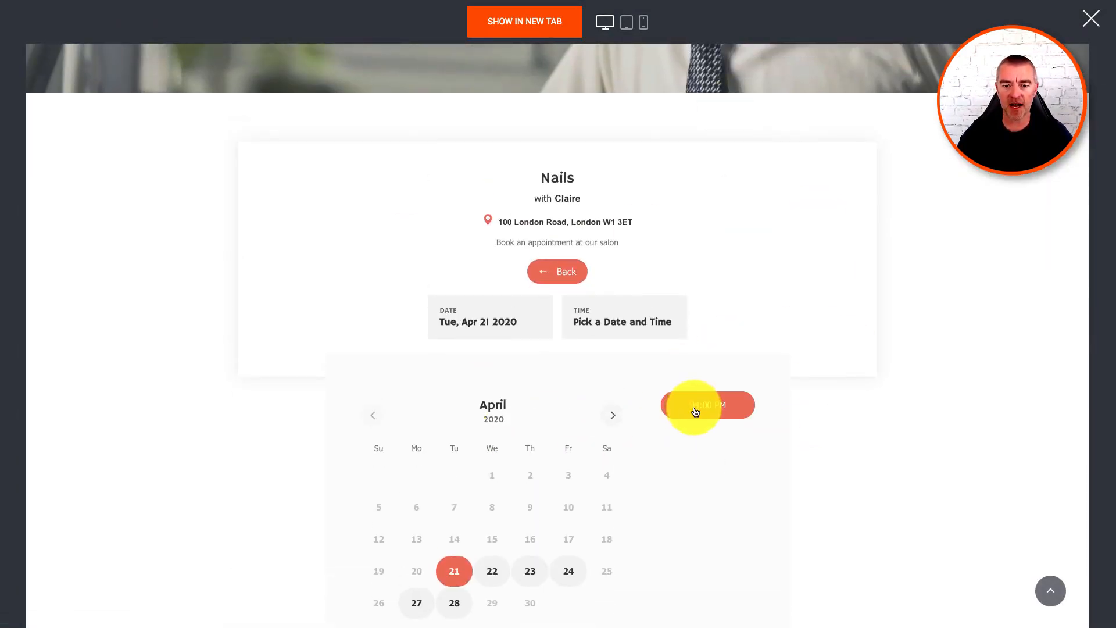
pyautogui.scroll(-2, 694, 406)
# Switch to Massage, pick Thursday 23 April at 02:00 PM, then close the preview.
pyautogui.click(559, 176)
pyautogui.click(493, 214)
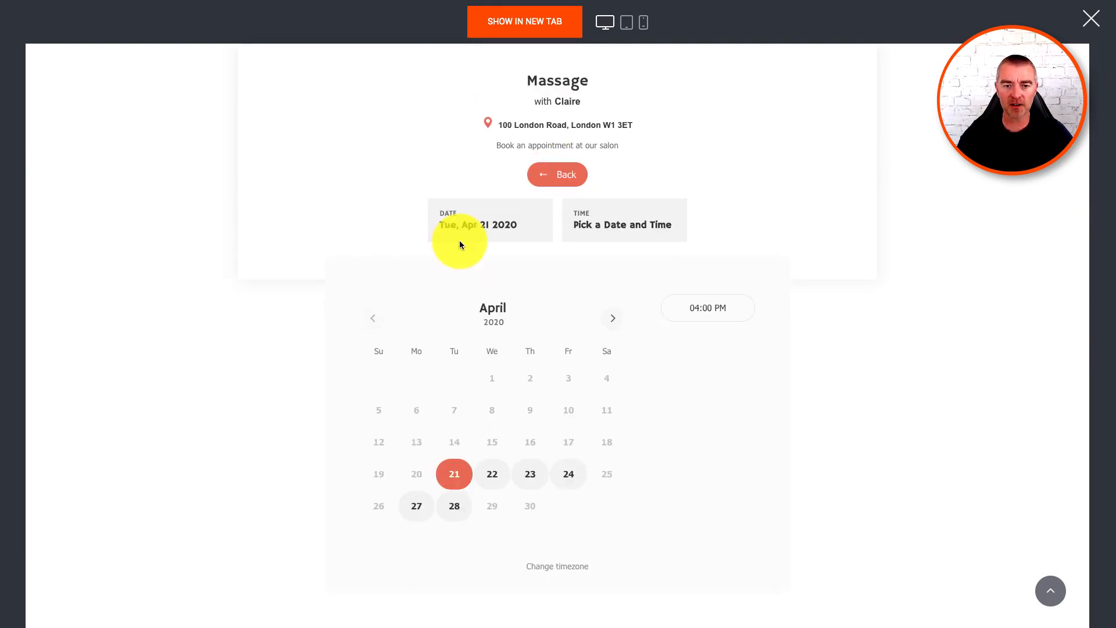
pyautogui.click(535, 475)
pyautogui.click(712, 472)
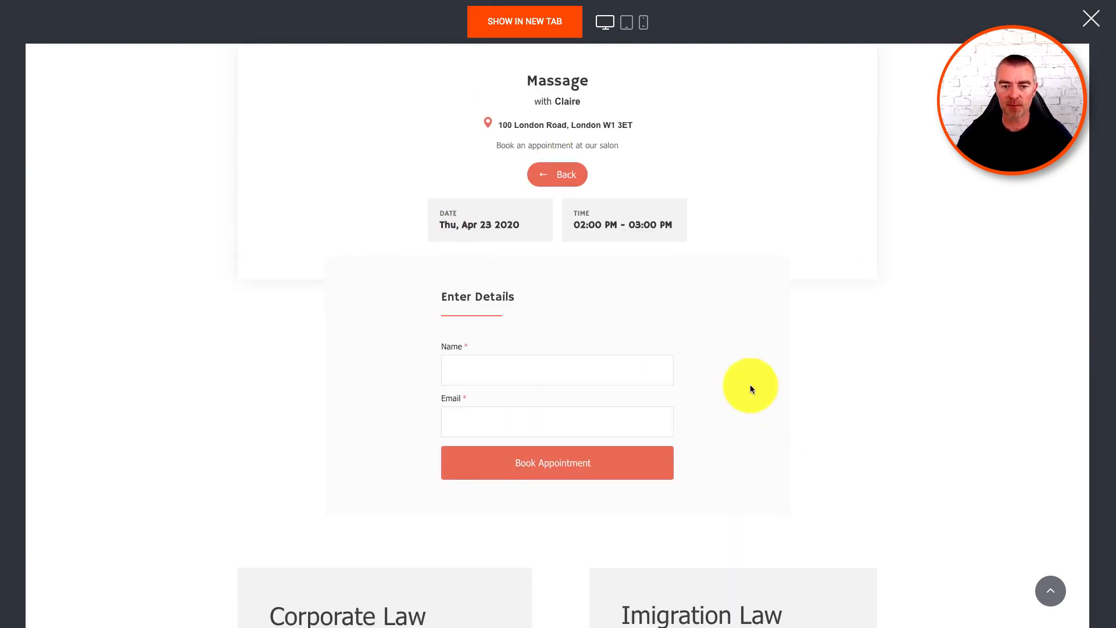
pyautogui.scroll(7, 703, 468)
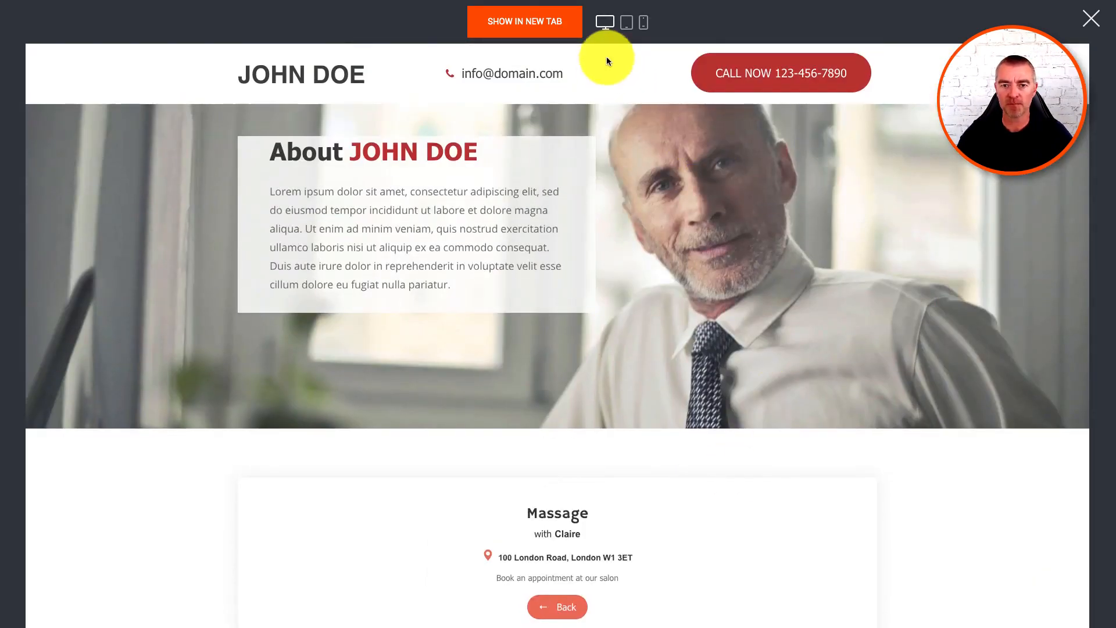
pyautogui.click(1092, 23)
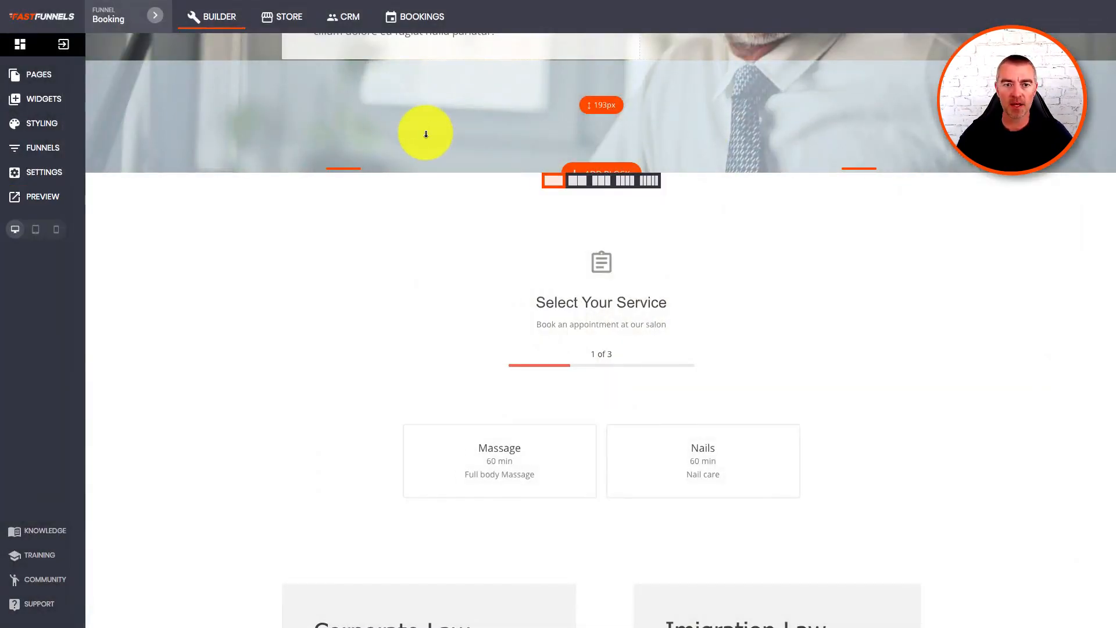
# Review the test booking's full details in the Bookings schedule, then go to CRM Settings.
pyautogui.click(413, 18)
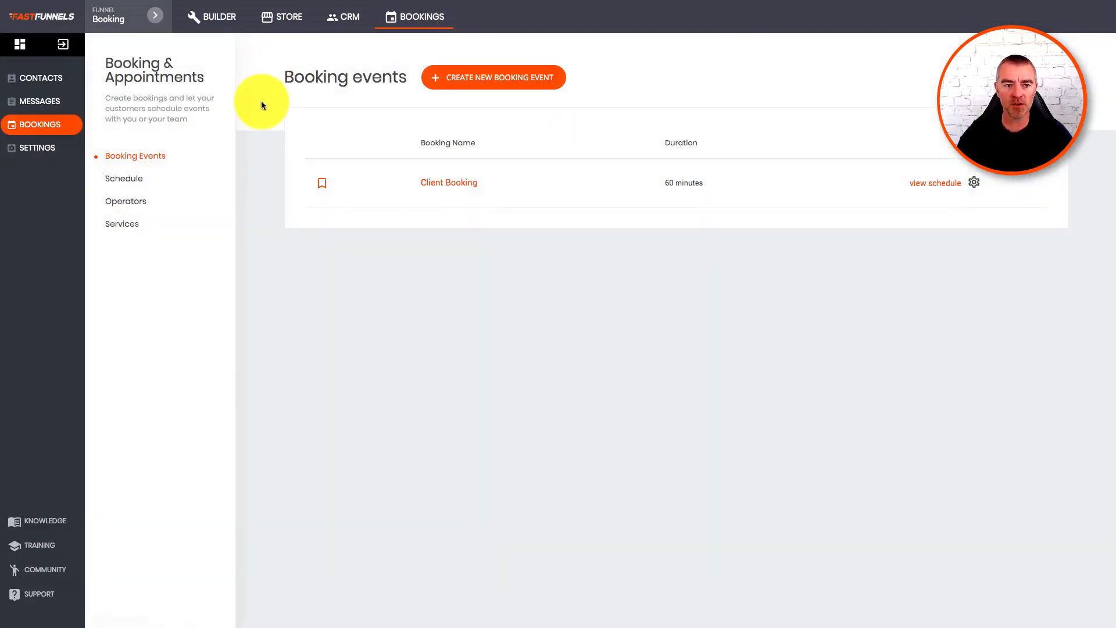
pyautogui.click(119, 178)
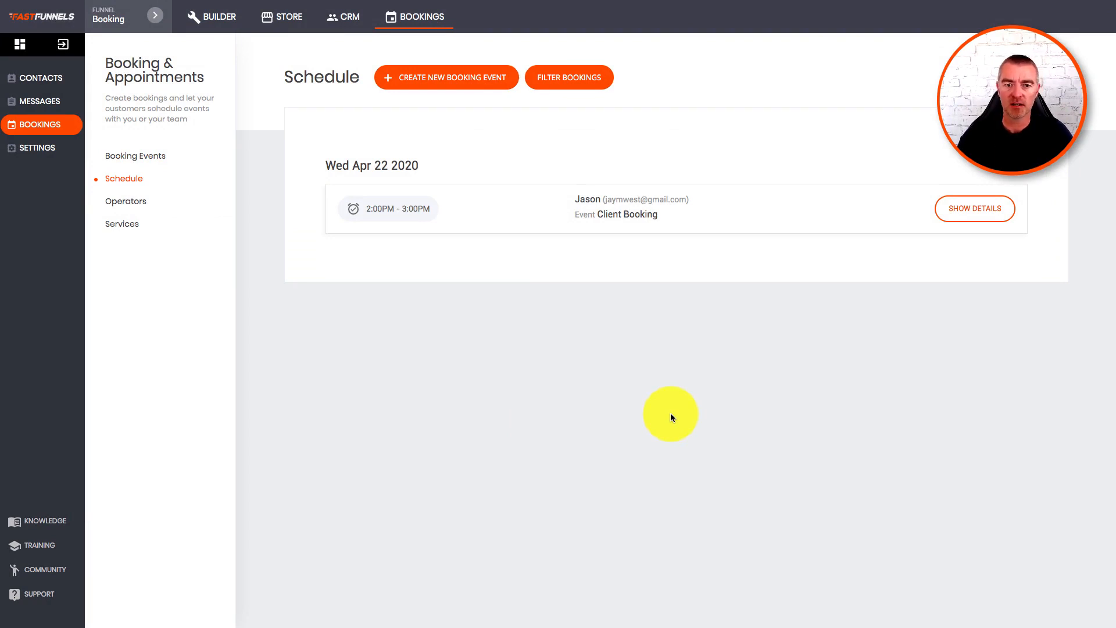
pyautogui.click(970, 222)
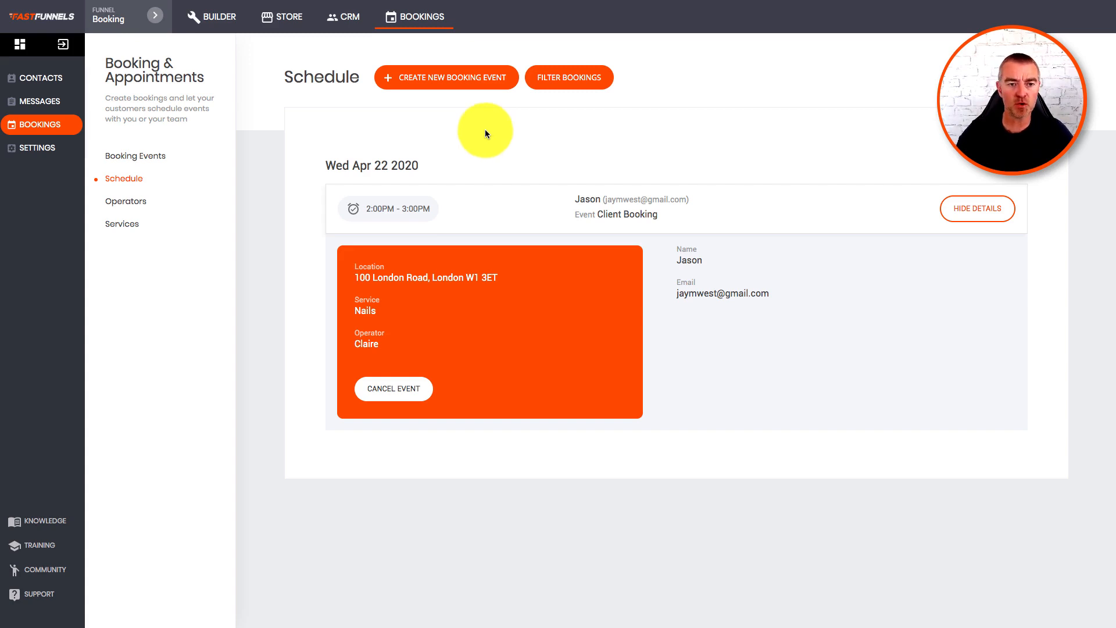
pyautogui.click(51, 152)
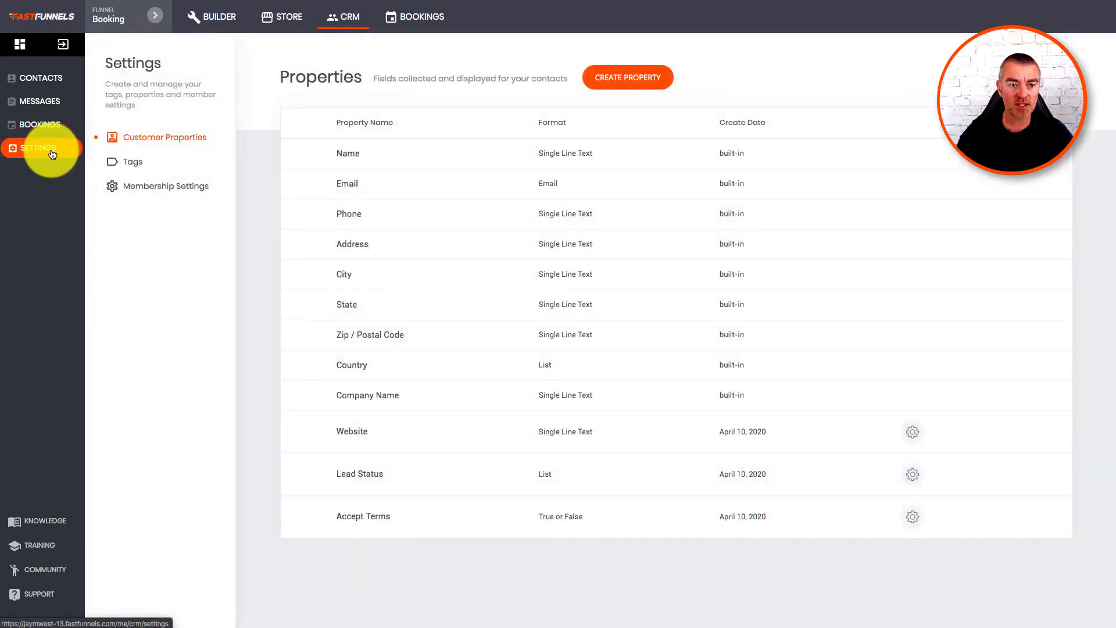
# Add a new 'NAIL BOOKING' tag in the CRM Tags settings.
pyautogui.click(131, 170)
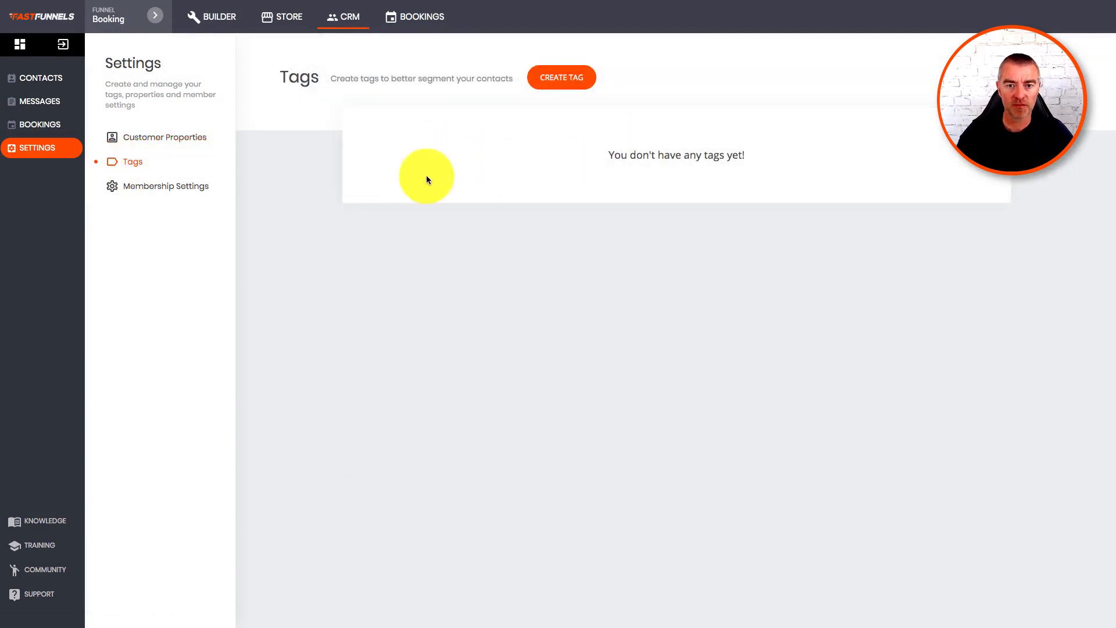
pyautogui.click(564, 76)
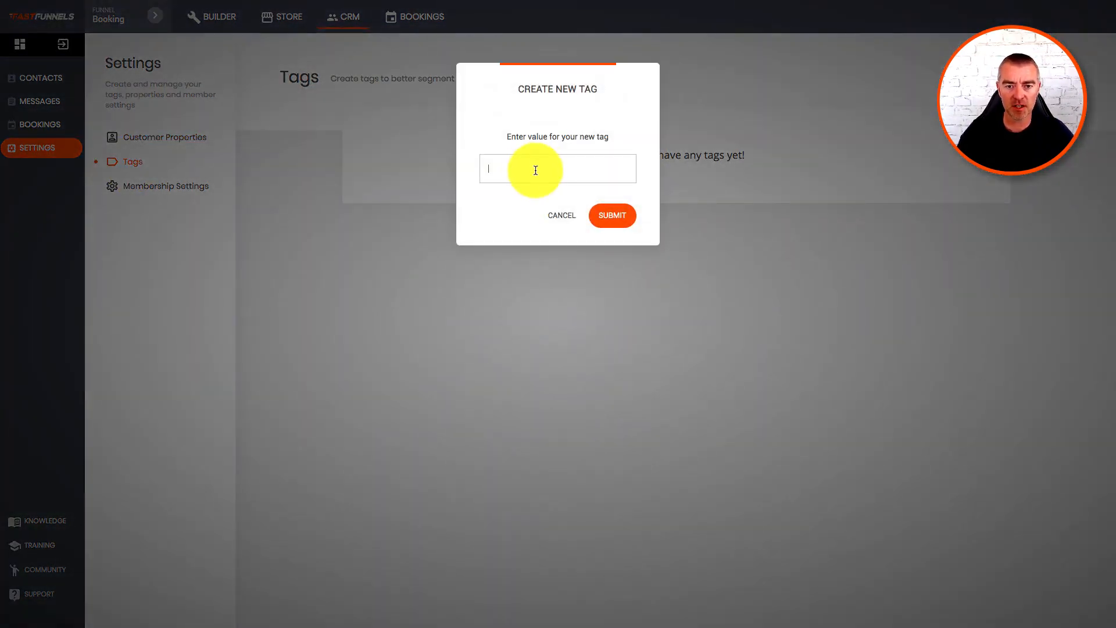
pyautogui.write('NAIL')
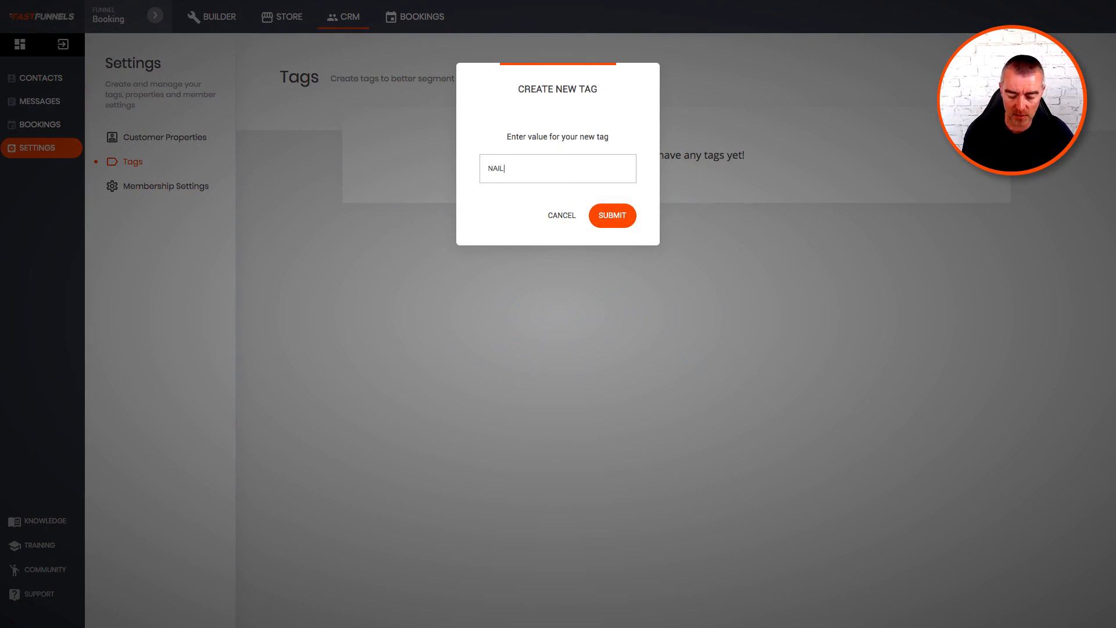
pyautogui.write(' BOOKING')
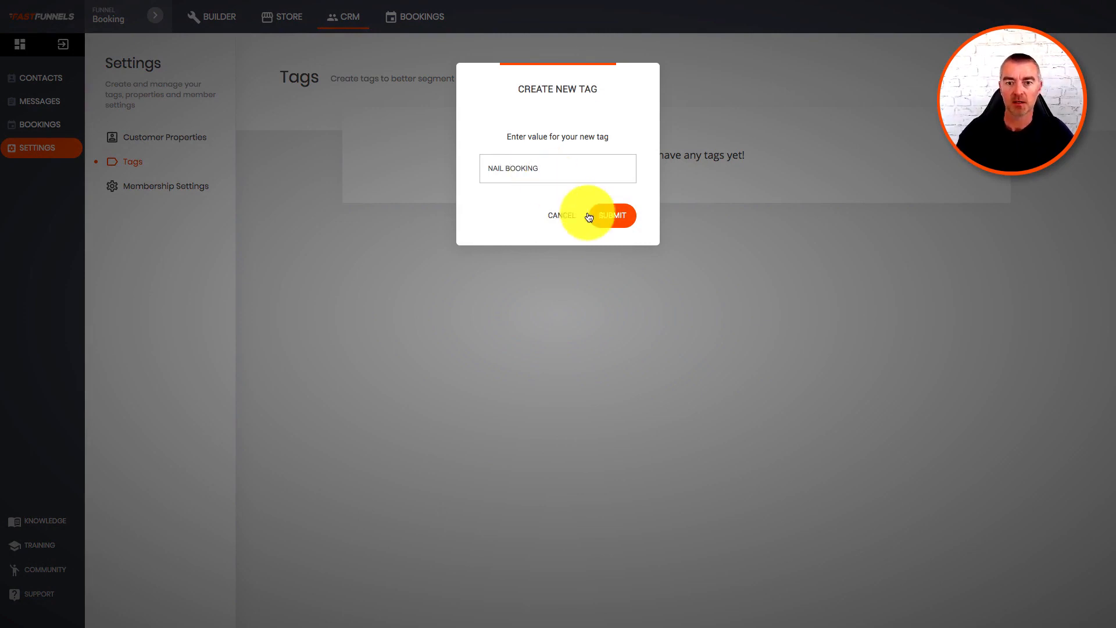
pyautogui.click(612, 215)
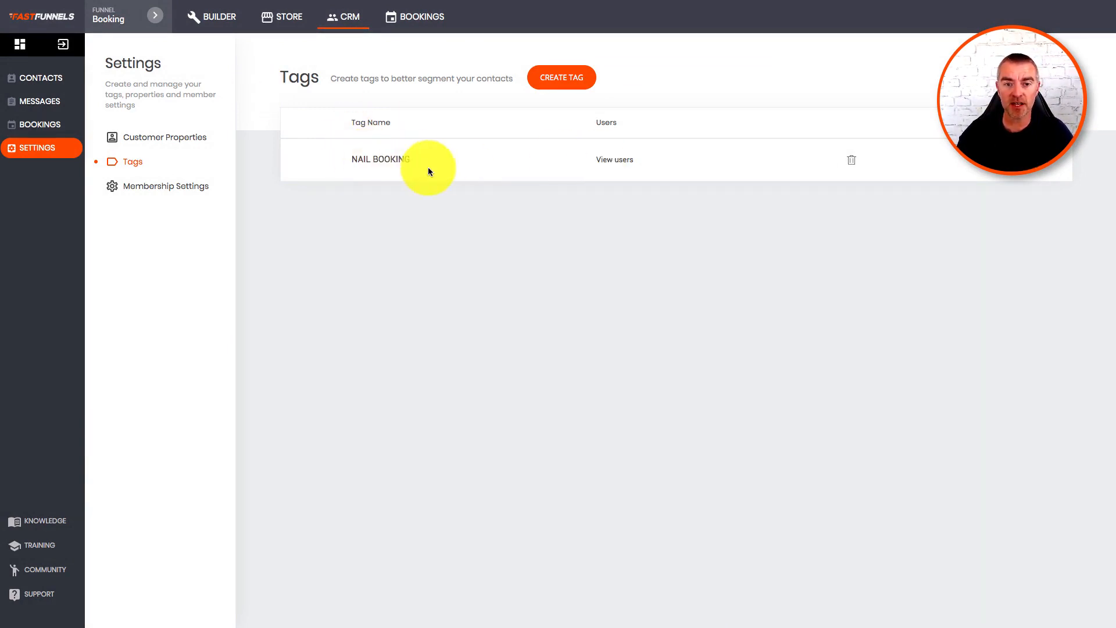
pyautogui.moveTo(351, 159); pyautogui.dragTo(419, 158)
pyautogui.click(437, 204)
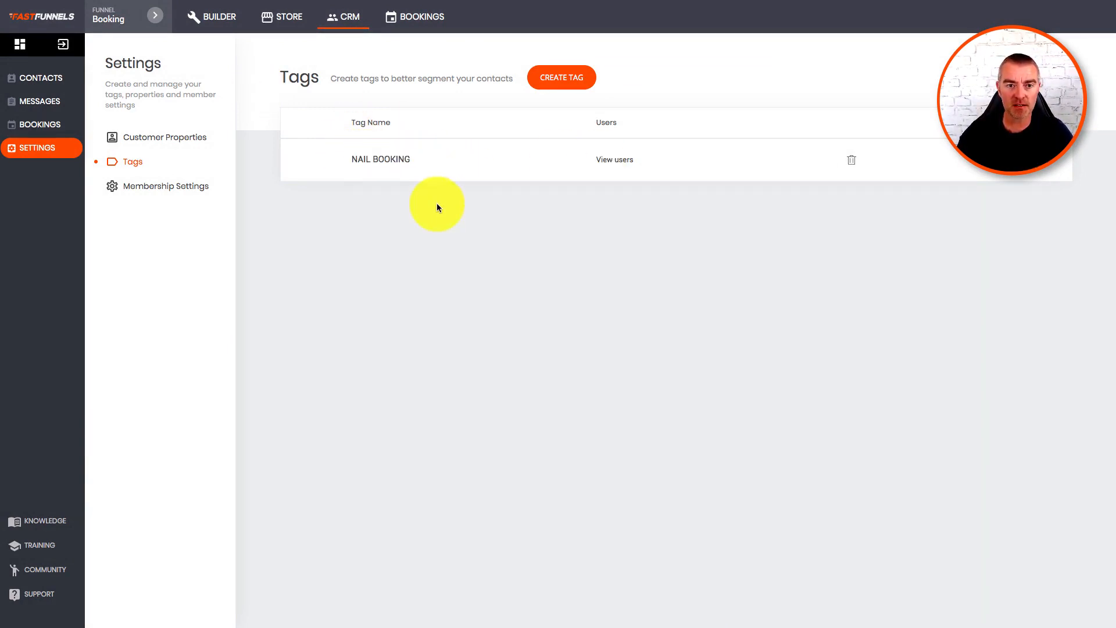
# Check that NAIL BOOKING appears in the Contacts tag dropdown, leaving the single contact untagged.
pyautogui.click(350, 22)
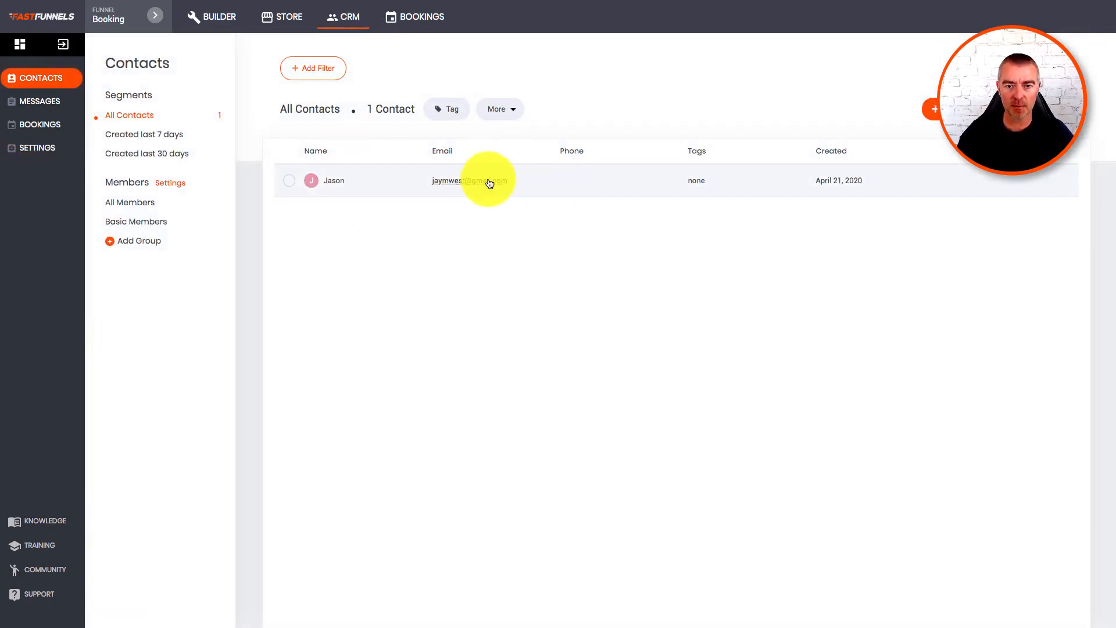
pyautogui.click(454, 118)
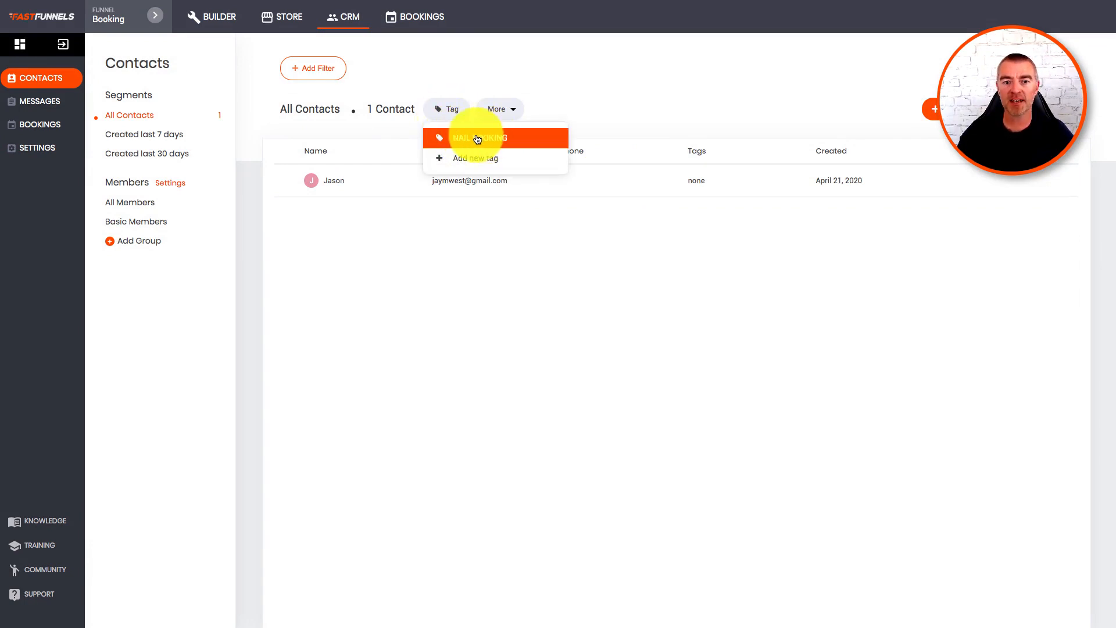
pyautogui.click(685, 114)
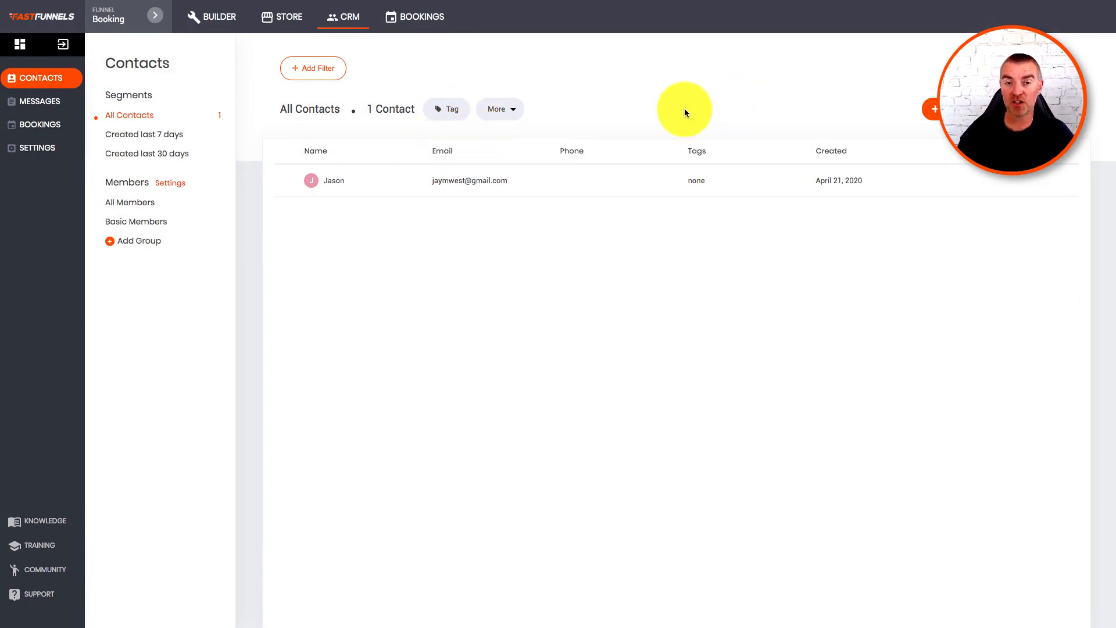